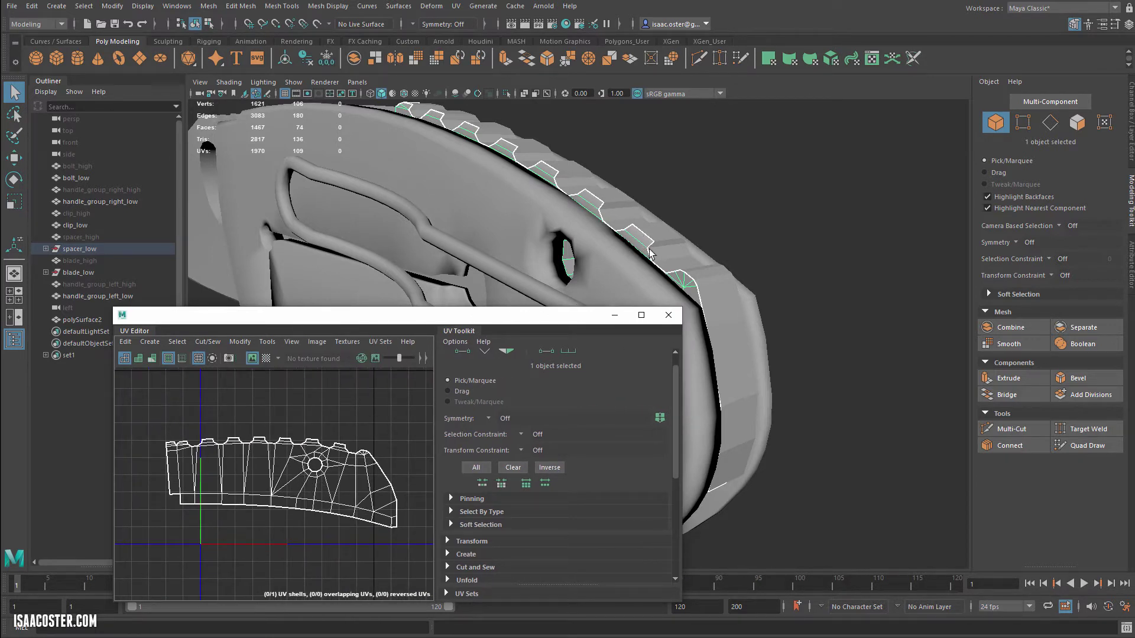
- Switch the spacer to UV face selection and select the faces of four teeth, starting from the one nearest the rounded end
{"action": "scroll", "coordinate": [378, 452], "scroll_direction": "up", "scroll_amount": 3}
{"action": "right_click_drag", "start_coordinate": [353, 449], "coordinate": [363, 482]}
{"action": "scroll", "coordinate": [372, 438], "scroll_direction": "up", "scroll_amount": 4}
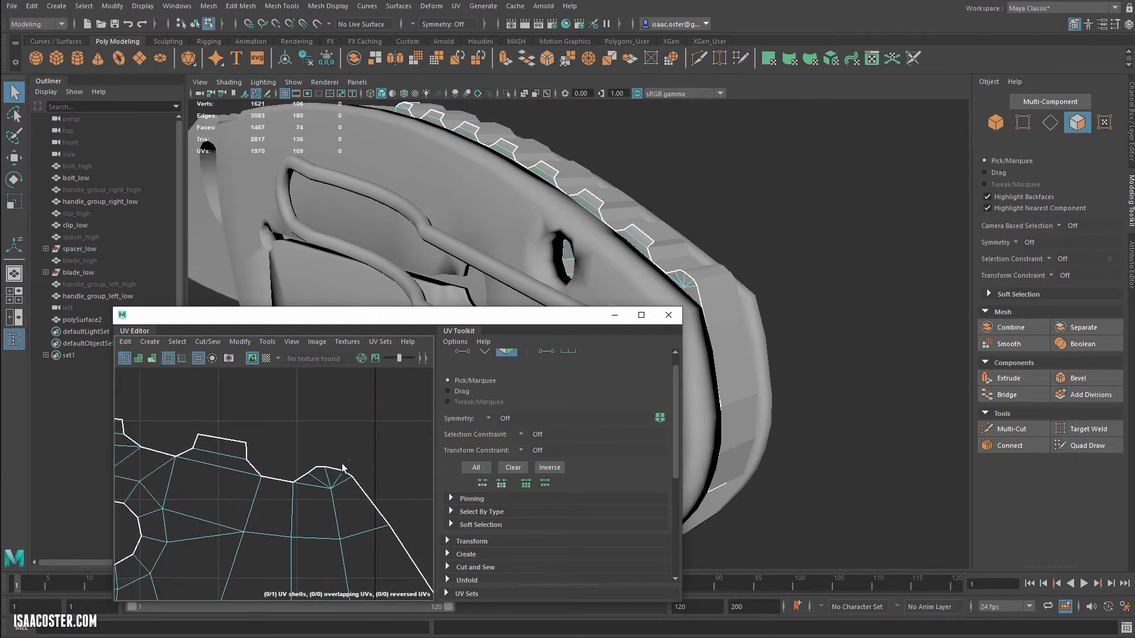
{"action": "left_click_drag", "start_coordinate": [312, 479], "coordinate": [302, 486]}
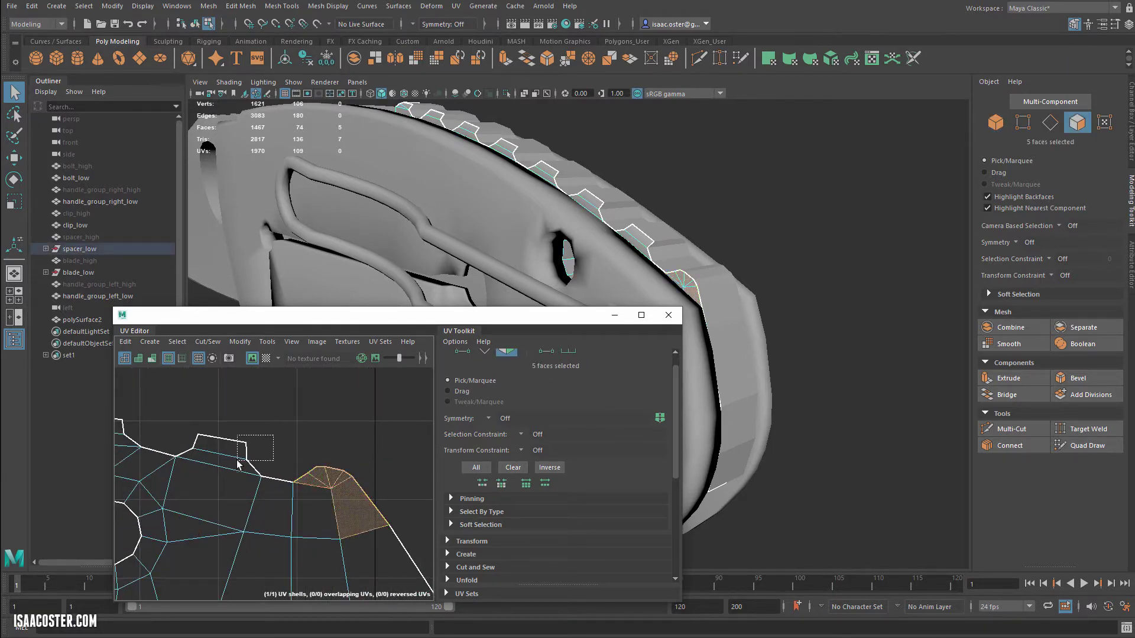
{"action": "left_click_drag", "start_coordinate": [237, 460], "coordinate": [236, 461], "text": "shift"}
{"action": "middle_click_drag", "start_coordinate": [273, 466], "coordinate": [385, 467], "text": "alt"}
{"action": "left_click_drag", "start_coordinate": [218, 444], "coordinate": [218, 446], "text": "shift"}
{"action": "middle_click_drag", "start_coordinate": [218, 445], "coordinate": [380, 442], "text": "alt"}
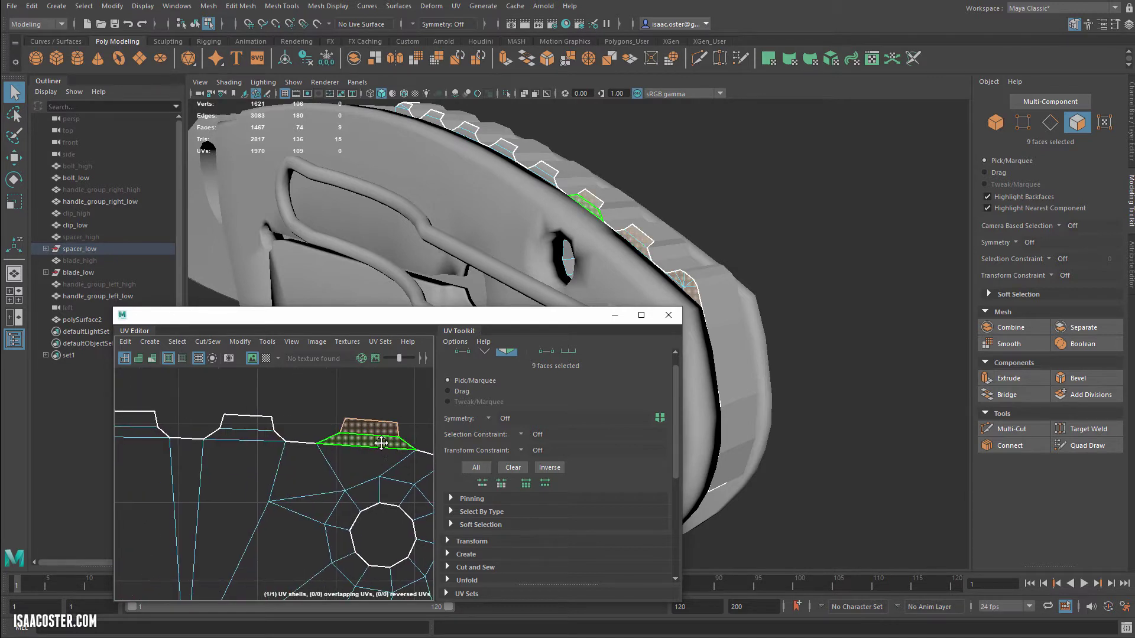
{"action": "left_click_drag", "start_coordinate": [286, 415], "coordinate": [266, 433], "text": "shift"}
{"action": "middle_click_drag", "start_coordinate": [275, 433], "coordinate": [372, 433], "text": "alt"}
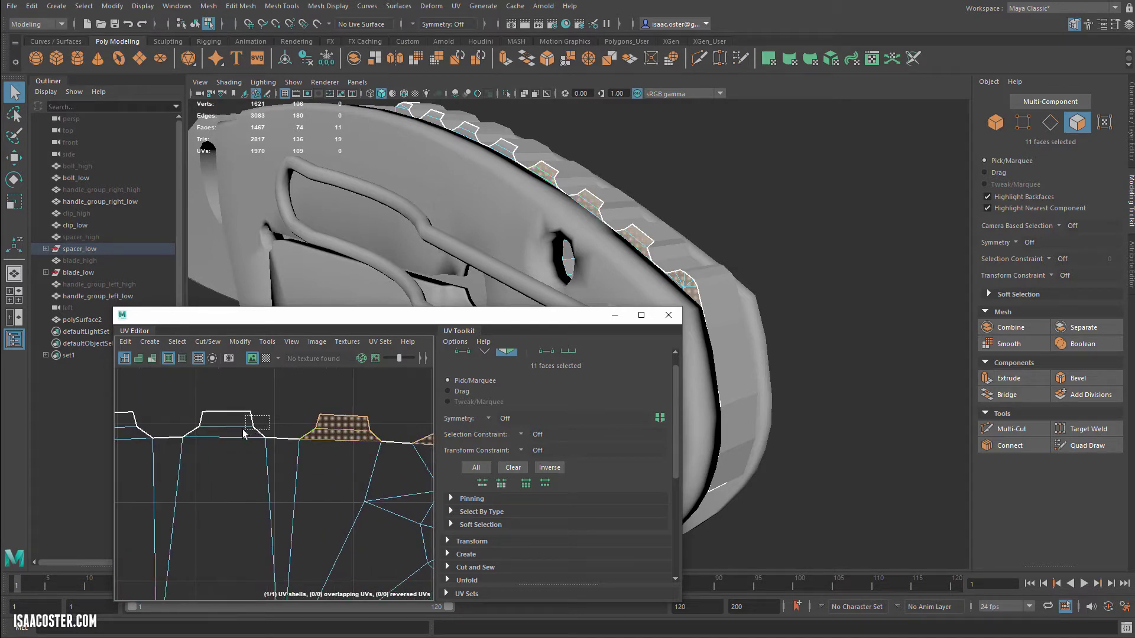
- Add the faces of the spacer's remaining teeth to the selection, including the pair at the shell's far end
{"action": "left_click_drag", "start_coordinate": [242, 433], "coordinate": [243, 435], "text": "shift"}
{"action": "middle_click_drag", "start_coordinate": [243, 435], "coordinate": [354, 428], "text": "alt"}
{"action": "left_click_drag", "start_coordinate": [271, 438], "coordinate": [270, 439], "text": "shift"}
{"action": "left_click_drag", "start_coordinate": [194, 421], "coordinate": [155, 441], "text": "shift"}
{"action": "middle_click_drag", "start_coordinate": [213, 441], "coordinate": [457, 425], "text": "alt"}
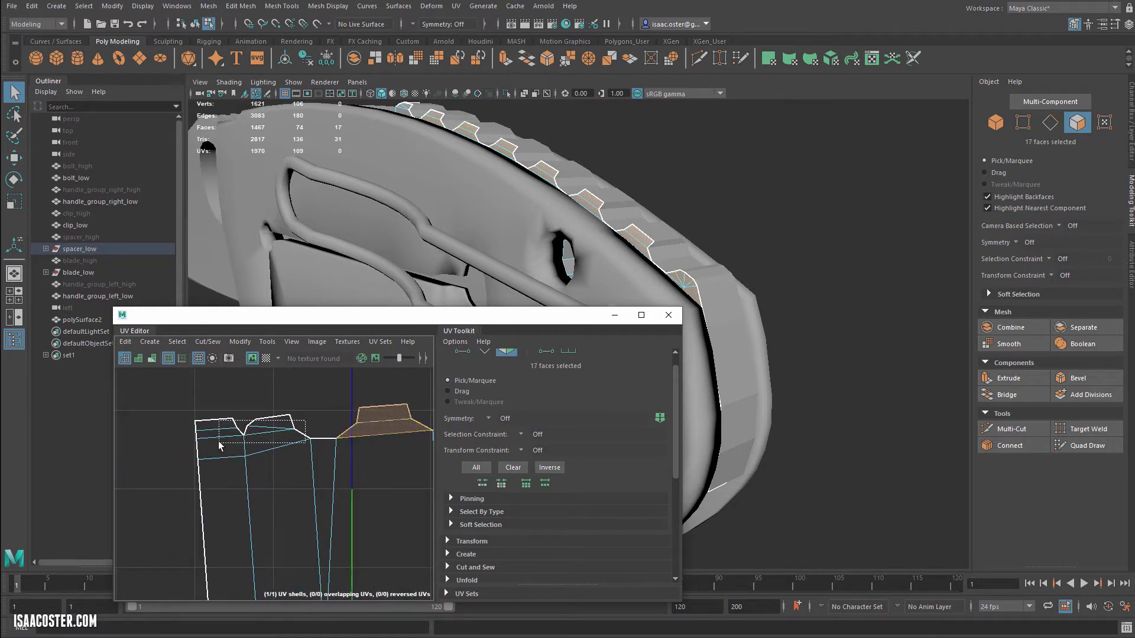
{"action": "left_click_drag", "start_coordinate": [219, 442], "coordinate": [221, 435], "text": "shift"}
- Try an automatic UV mapping on the selected teeth faces and undo it
{"action": "left_click_drag", "start_coordinate": [544, 180], "coordinate": [648, 192], "text": "alt"}
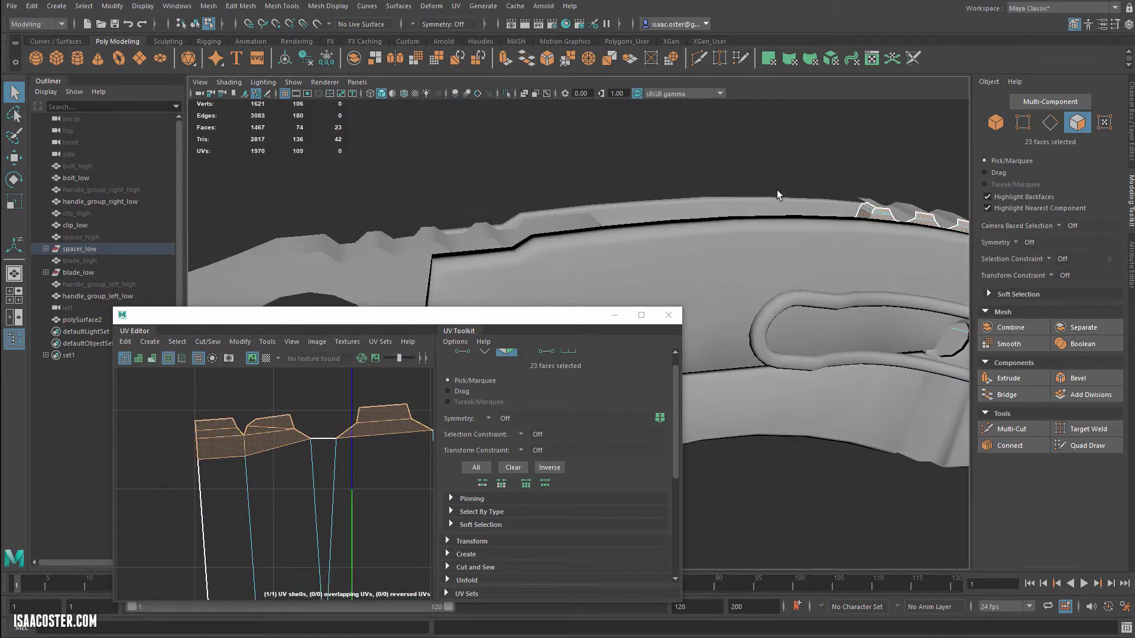
{"action": "left_click_drag", "start_coordinate": [778, 195], "coordinate": [677, 219], "text": "alt"}
{"action": "left_click_drag", "start_coordinate": [791, 295], "coordinate": [725, 285], "text": "alt"}
{"action": "scroll", "coordinate": [371, 446], "scroll_direction": "down", "scroll_amount": 5}
{"action": "middle_click_drag", "start_coordinate": [372, 446], "coordinate": [291, 449], "text": "alt"}
{"action": "left_click", "coordinate": [240, 342]}
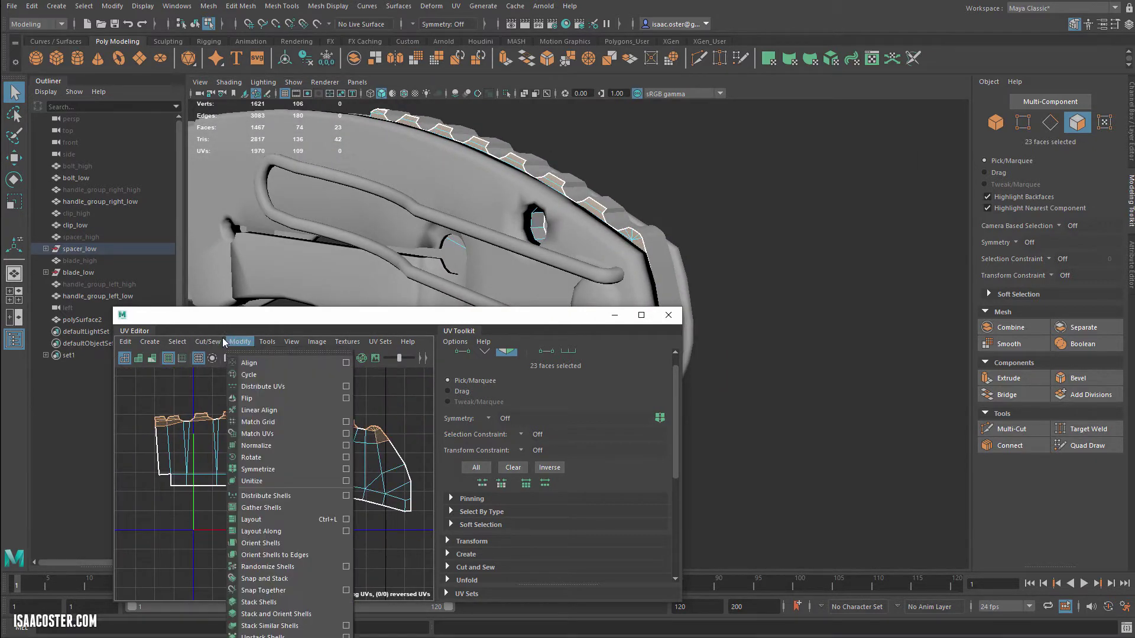
{"action": "mouse_move", "coordinate": [212, 342]}
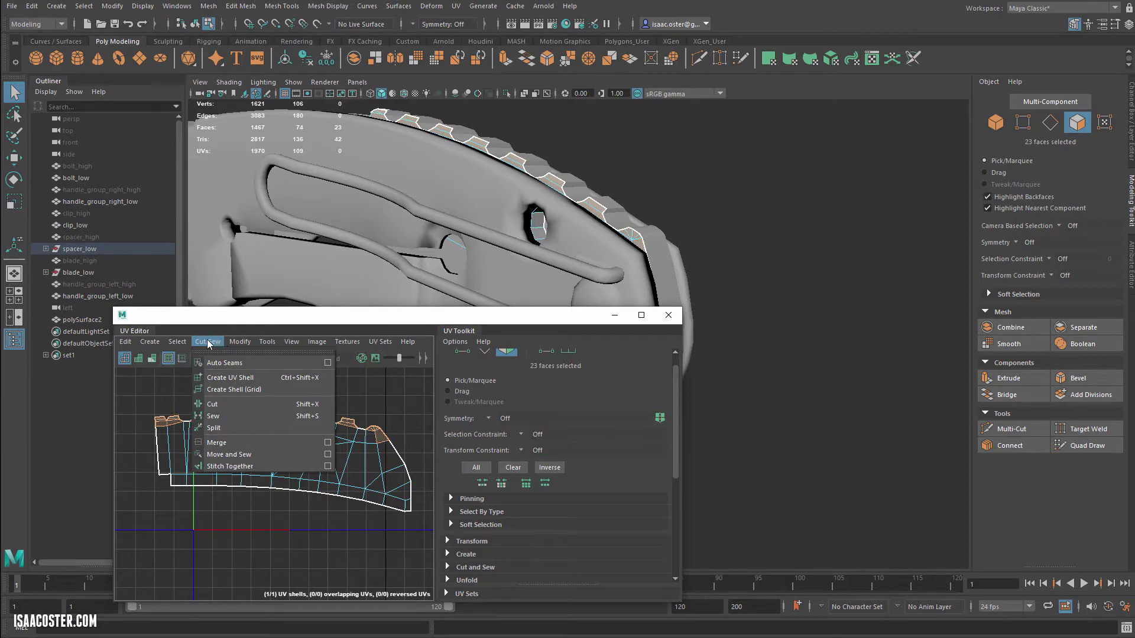
{"action": "mouse_move", "coordinate": [150, 342]}
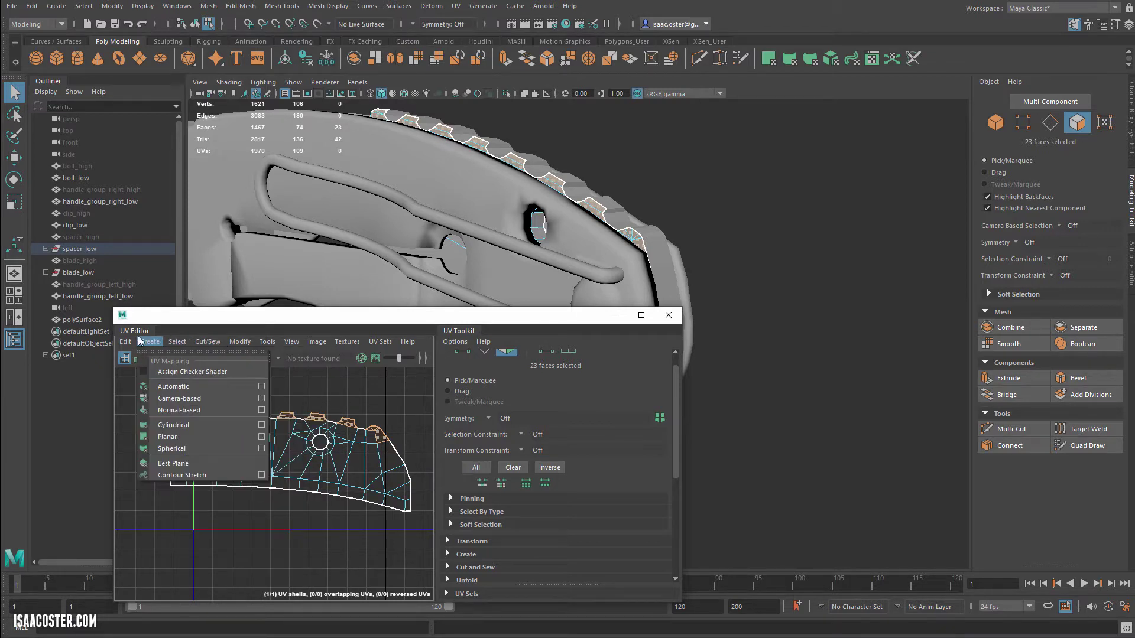
{"action": "left_click", "coordinate": [176, 388]}
{"action": "scroll", "coordinate": [337, 398], "scroll_direction": "down", "scroll_amount": 3}
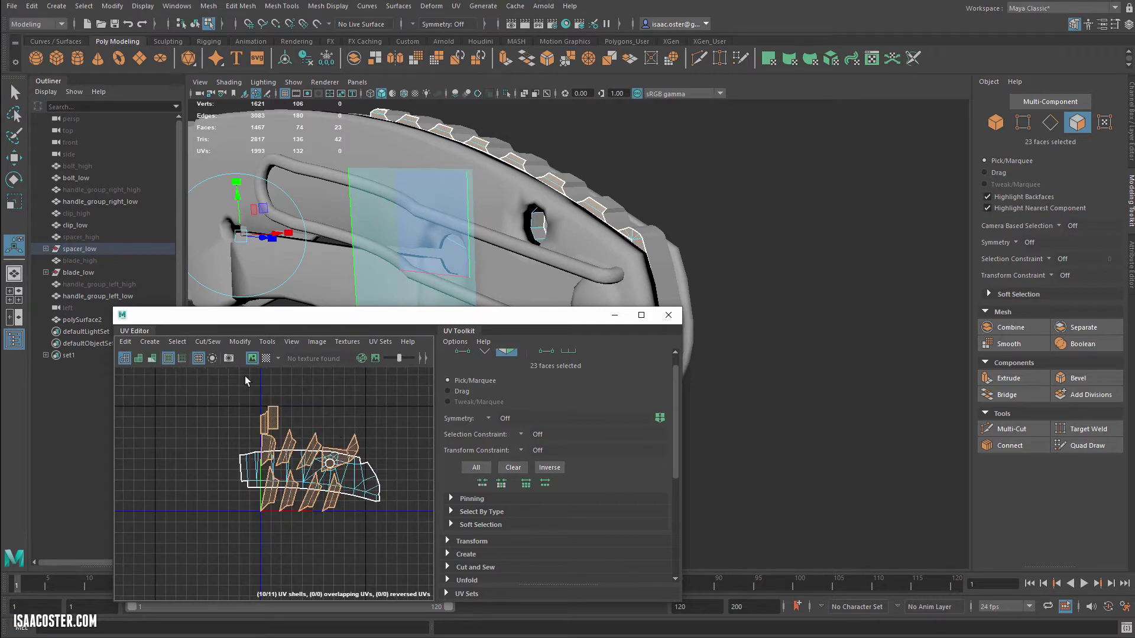
{"action": "key", "text": "ctrl+z"}
- Project the selected teeth faces flat into separate UV shells and move them above the spacer's main shell
{"action": "left_click", "coordinate": [149, 342]}
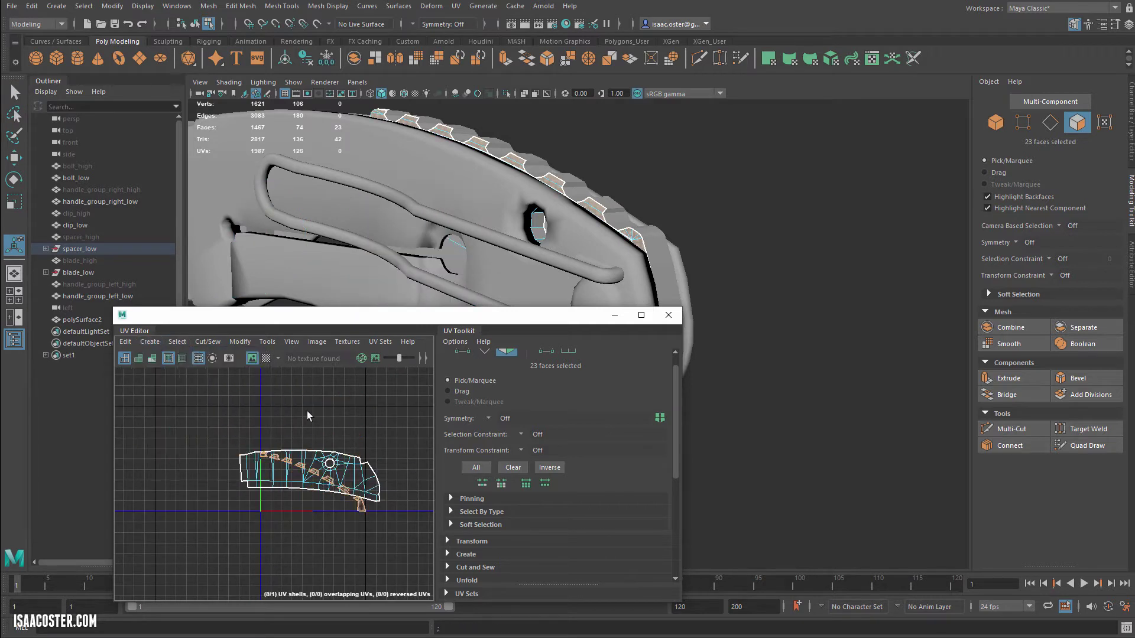
{"action": "key", "text": "w"}
{"action": "left_click_drag", "start_coordinate": [311, 461], "coordinate": [312, 395]}
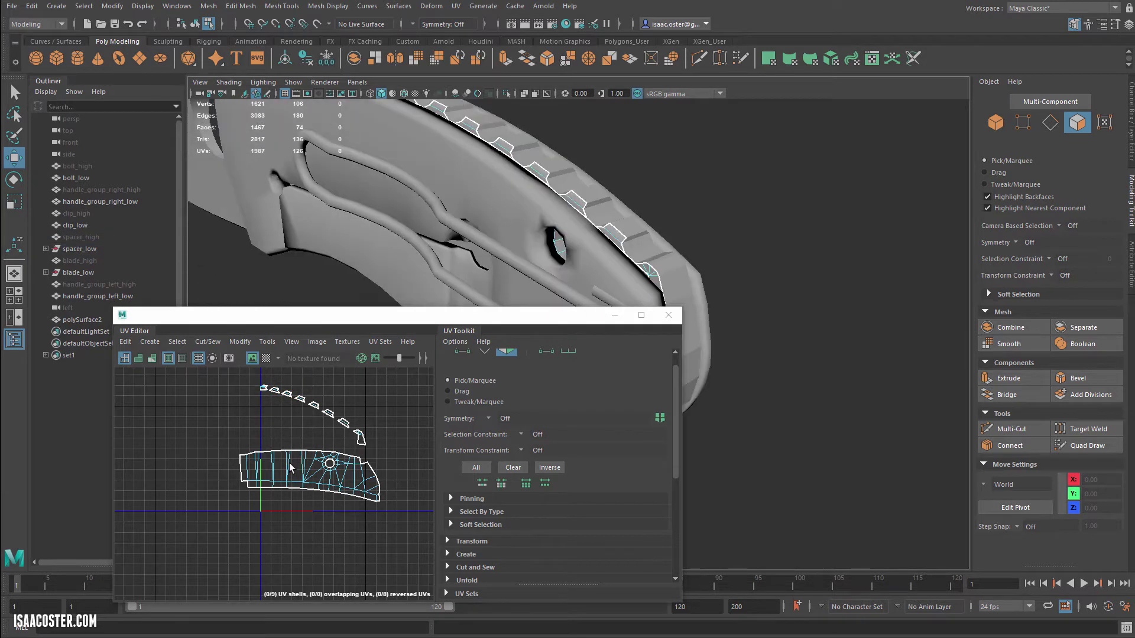
- Try scaling down the spacer's main UV shell and undo it
{"action": "double_click", "coordinate": [290, 466]}
{"action": "key", "text": "r"}
{"action": "left_click_drag", "start_coordinate": [305, 476], "coordinate": [328, 473]}
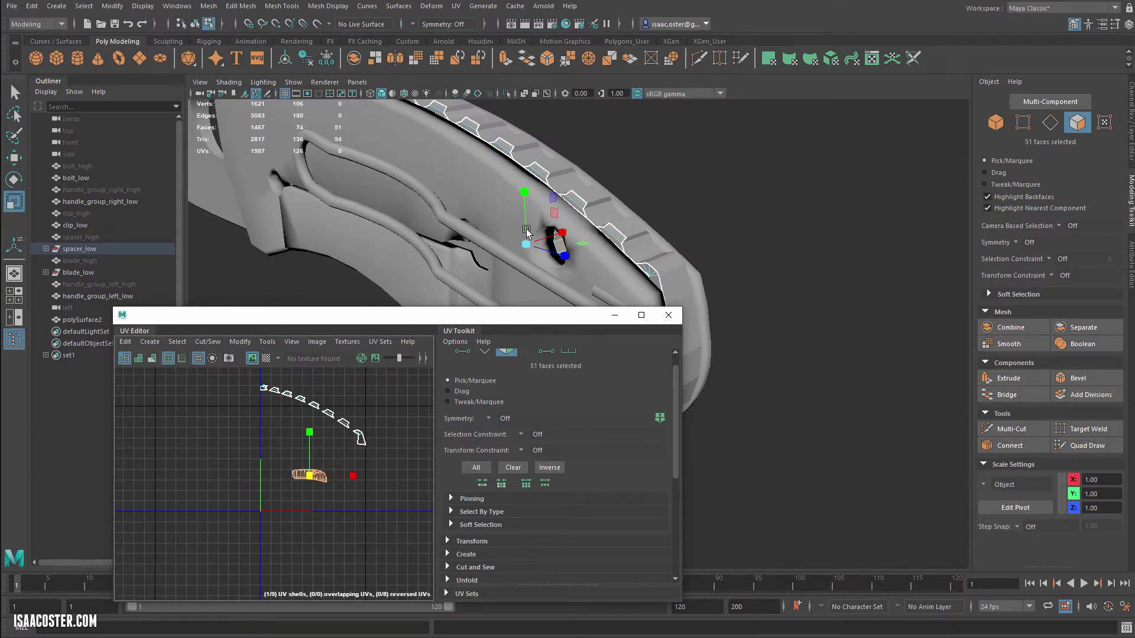
{"action": "key", "text": "ctrl+z"}
{"action": "left_click", "coordinate": [398, 435]}
- Examine the spacer's teeth on the knife from several angles and compare them with the separated UV shells
{"action": "scroll", "coordinate": [343, 463], "scroll_direction": "up", "scroll_amount": 6}
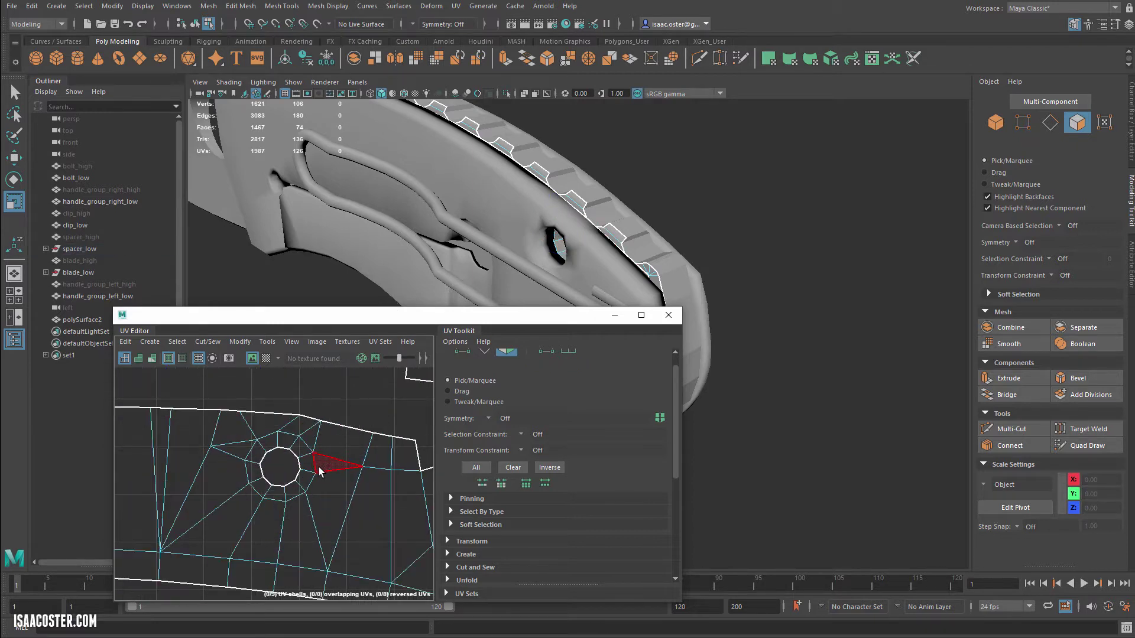
{"action": "left_click_drag", "start_coordinate": [661, 241], "coordinate": [681, 236], "text": "alt"}
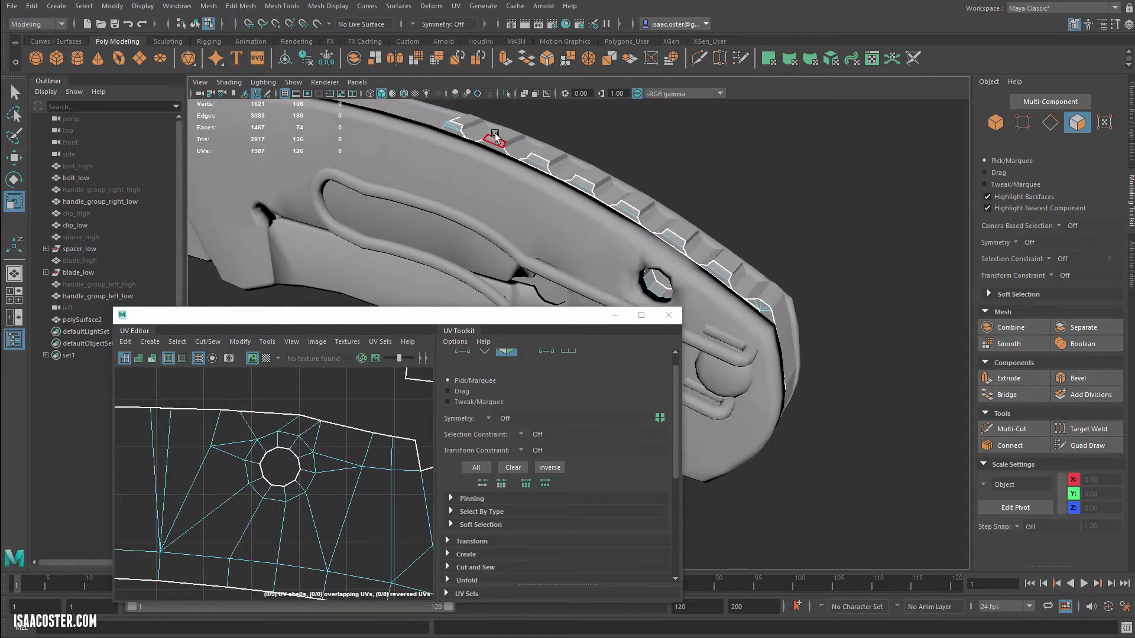
{"action": "left_click_drag", "start_coordinate": [495, 135], "coordinate": [503, 366], "text": "alt"}
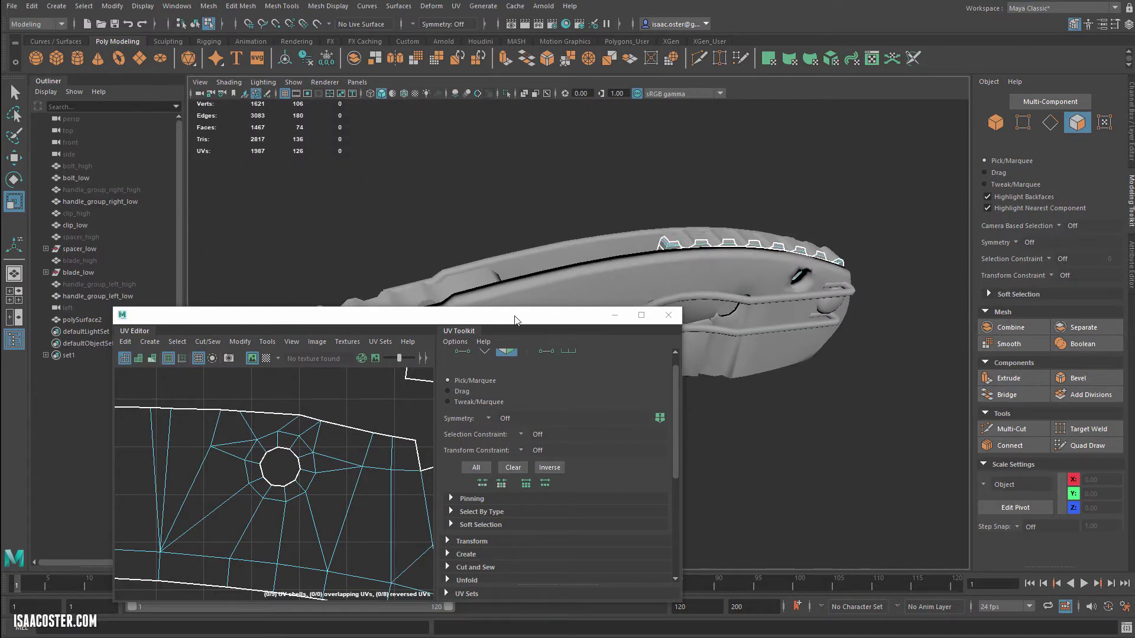
{"action": "left_click_drag", "start_coordinate": [514, 316], "coordinate": [544, 295]}
{"action": "middle_click_drag", "start_coordinate": [291, 463], "coordinate": [273, 477], "text": "alt"}
{"action": "scroll", "coordinate": [273, 477], "scroll_direction": "down", "scroll_amount": 1}
{"action": "middle_click_drag", "start_coordinate": [692, 245], "coordinate": [705, 228], "text": "alt"}
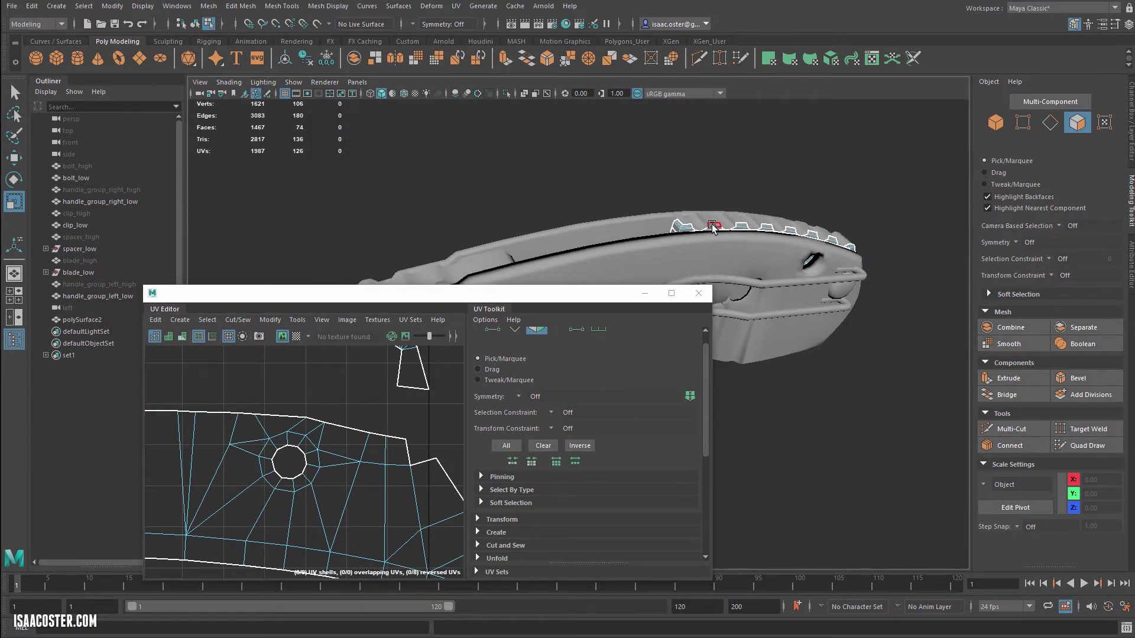
{"action": "key", "text": "F8"}
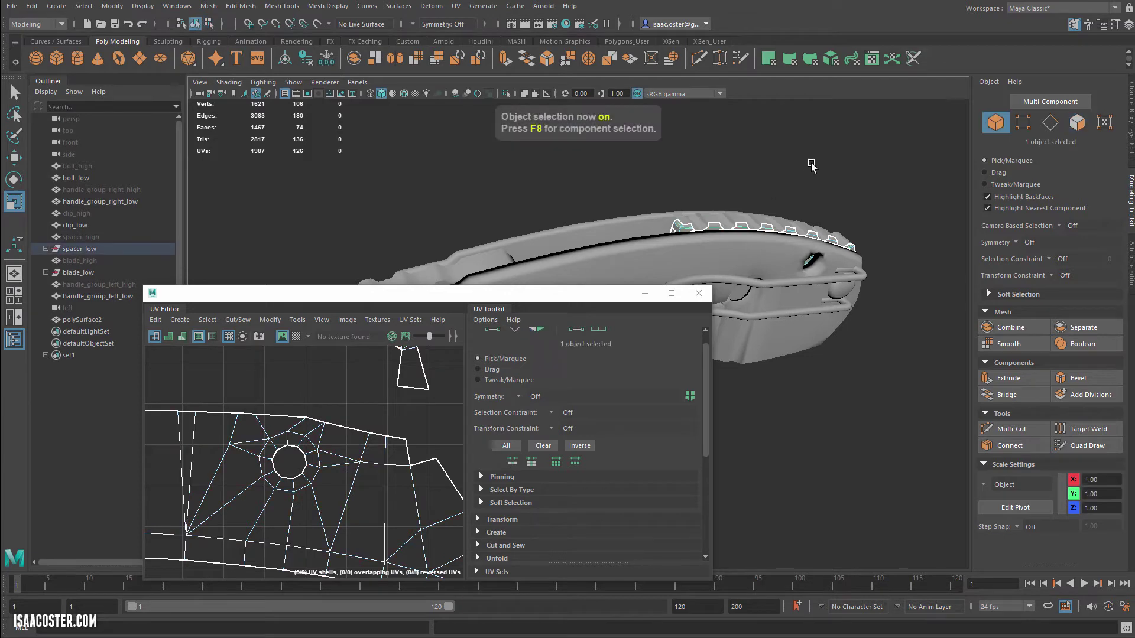
{"action": "left_click_drag", "start_coordinate": [784, 247], "coordinate": [673, 209], "text": "alt"}
{"action": "scroll", "coordinate": [737, 211], "scroll_direction": "up", "scroll_amount": 4}
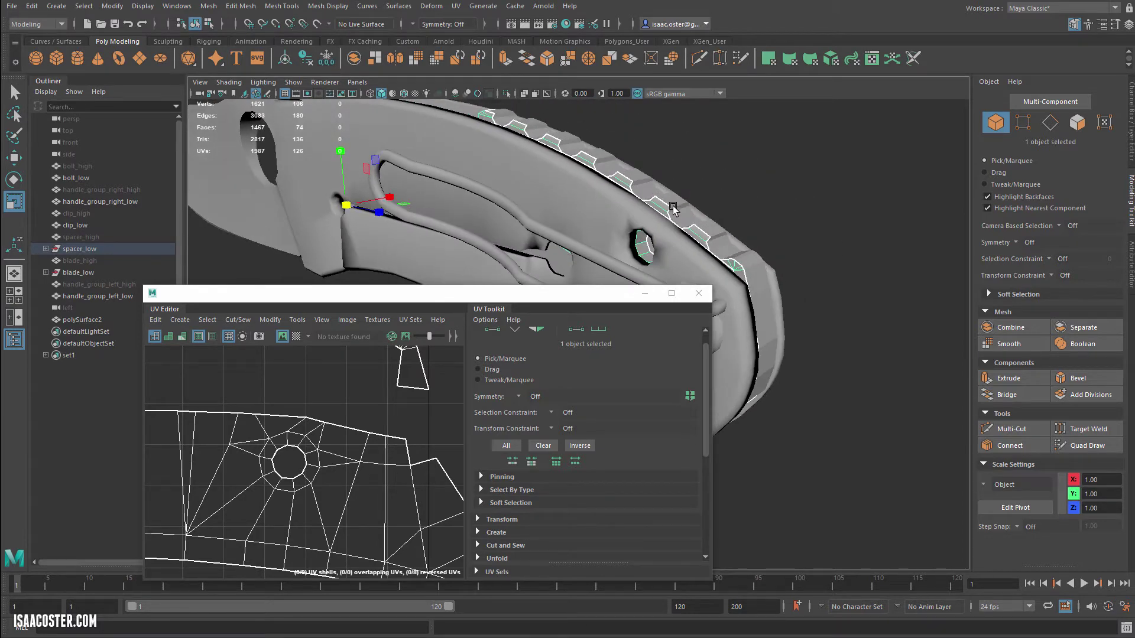
{"action": "scroll", "coordinate": [366, 434], "scroll_direction": "down", "scroll_amount": 6}
{"action": "middle_click_drag", "start_coordinate": [280, 360], "coordinate": [283, 403], "text": "alt"}
{"action": "scroll", "coordinate": [282, 403], "scroll_direction": "up", "scroll_amount": 2}
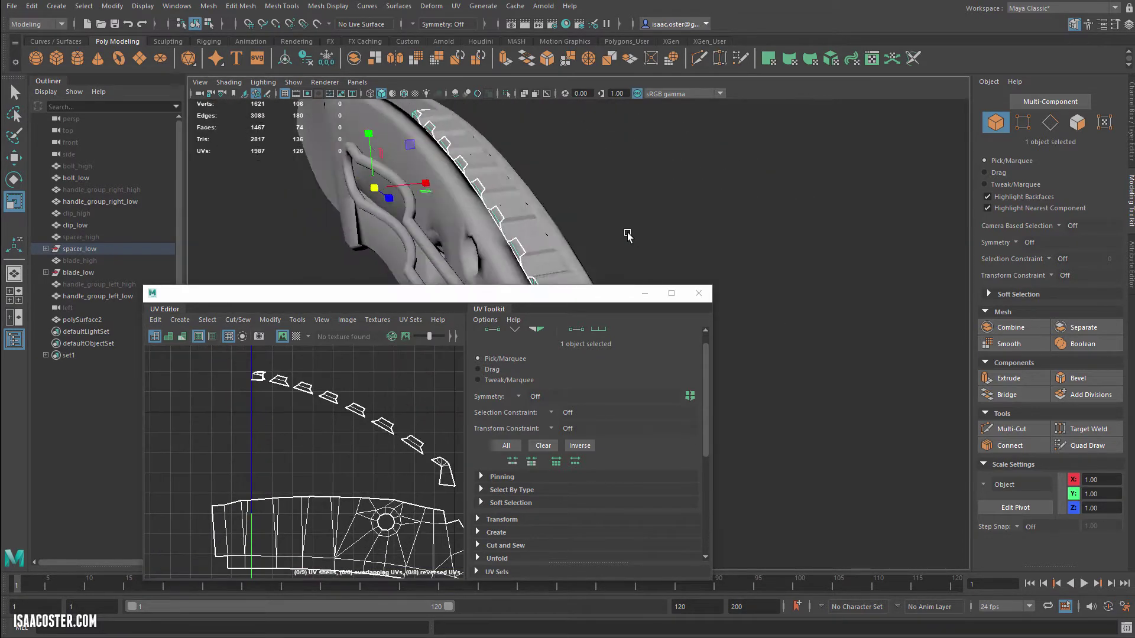
{"action": "left_click_drag", "start_coordinate": [627, 234], "coordinate": [548, 245], "text": "alt"}
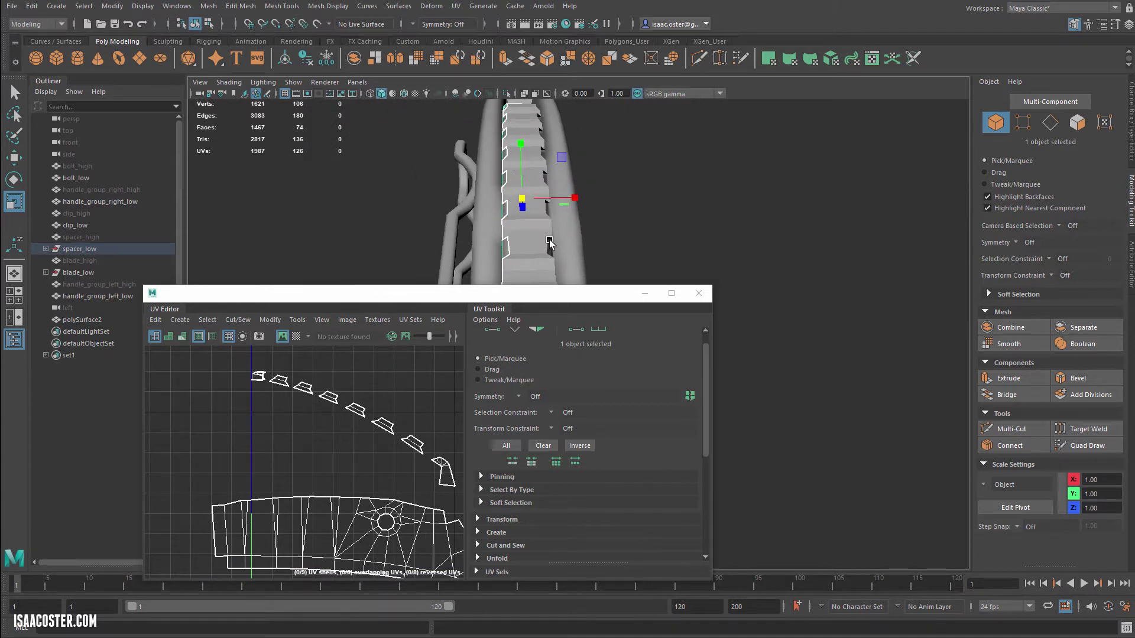
{"action": "left_click_drag", "start_coordinate": [668, 207], "coordinate": [726, 190], "text": "alt"}
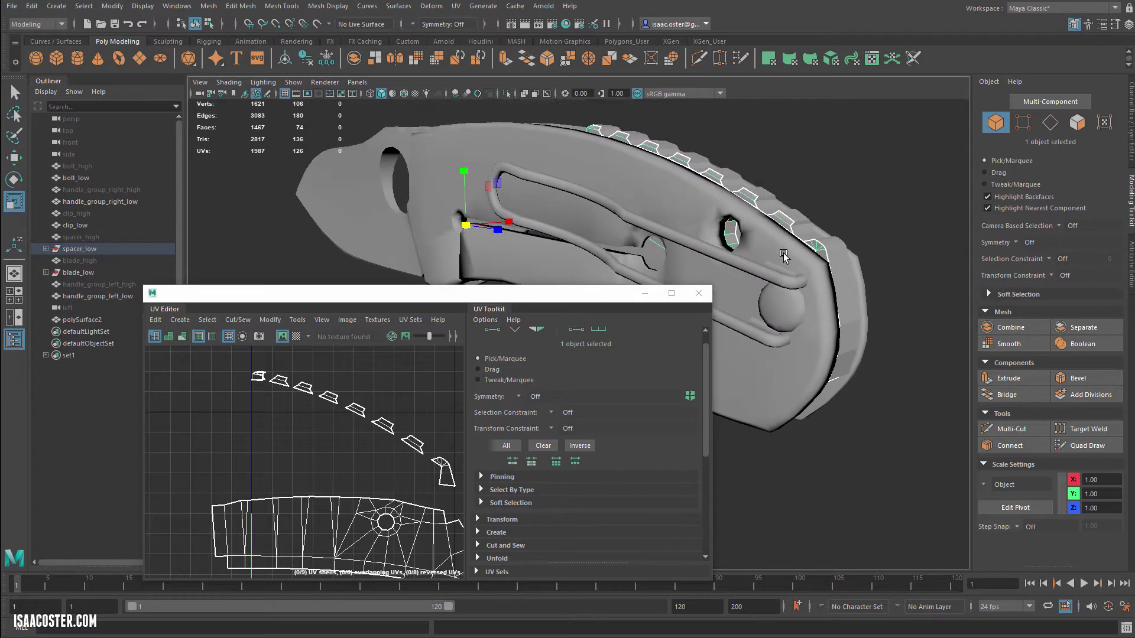
{"action": "left_click_drag", "start_coordinate": [784, 255], "coordinate": [331, 276], "text": "alt"}
{"action": "scroll", "coordinate": [279, 379], "scroll_direction": "down", "scroll_amount": 3}
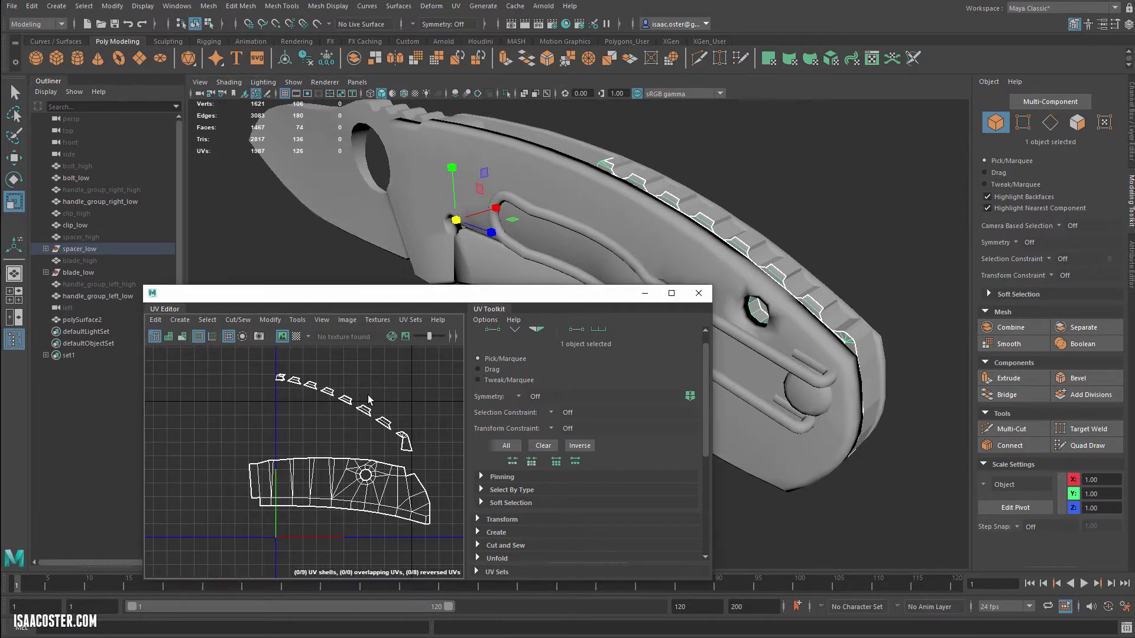
{"action": "scroll", "coordinate": [334, 407], "scroll_direction": "up", "scroll_amount": 1}
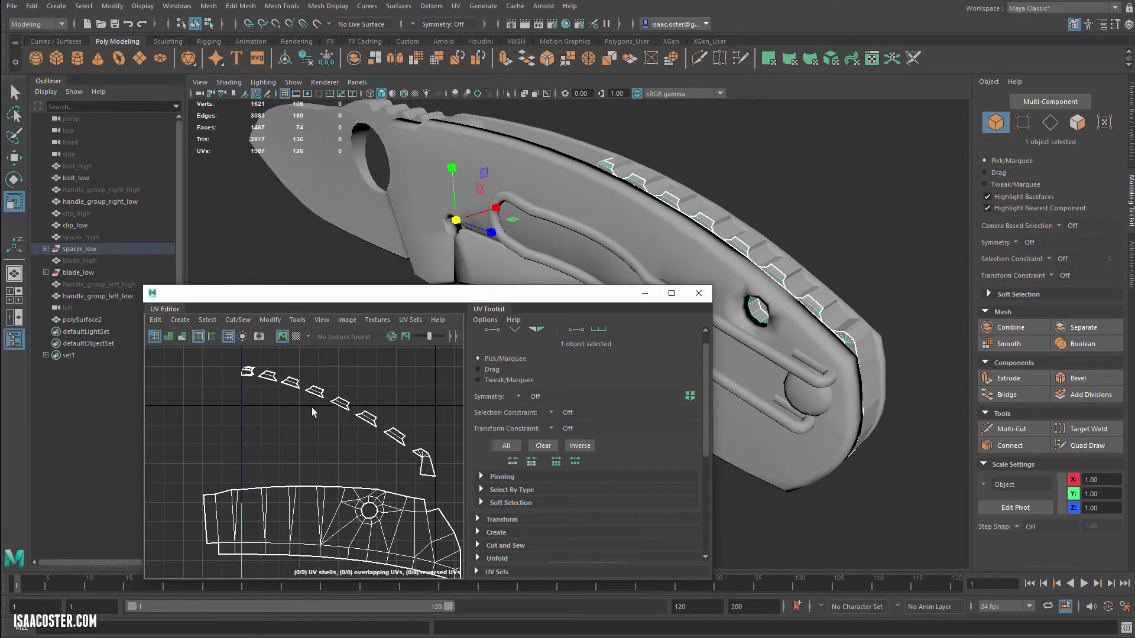
- Select all the tooth UV shells and rotate them together so their row runs roughly horizontally
{"action": "right_click_drag", "start_coordinate": [312, 412], "coordinate": [312, 442]}
{"action": "left_click_drag", "start_coordinate": [207, 355], "coordinate": [434, 472]}
{"action": "key", "text": "e"}
{"action": "left_click_drag", "start_coordinate": [355, 385], "coordinate": [344, 380]}
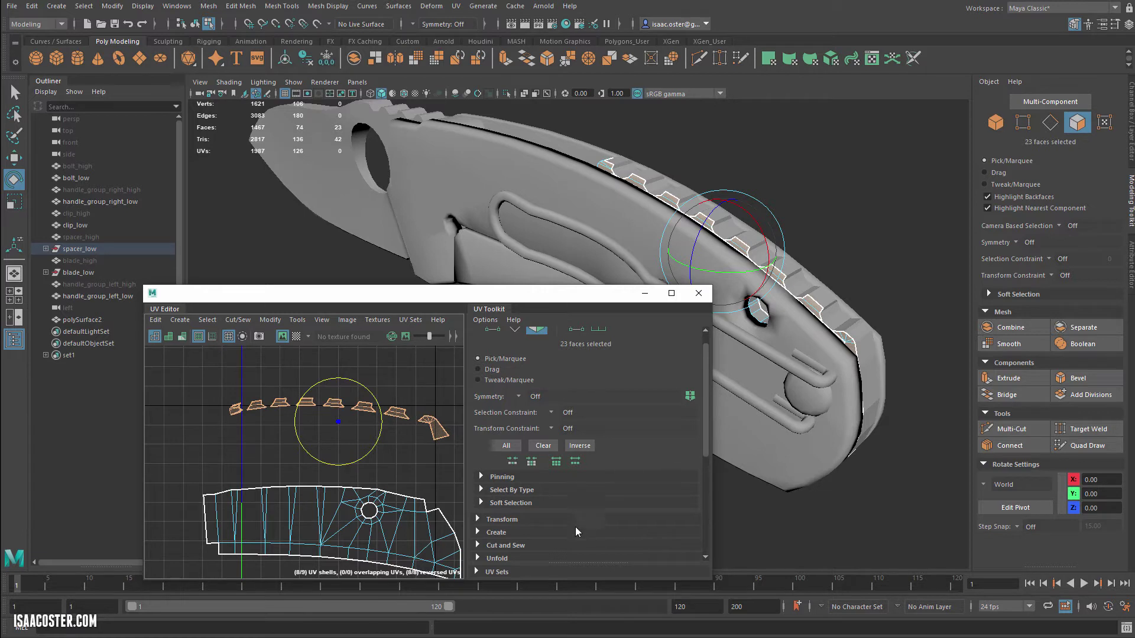
- Unfold the selected tooth UV shells and clear the selection
{"action": "scroll", "coordinate": [574, 527], "scroll_direction": "down", "scroll_amount": 2}
{"action": "left_click", "coordinate": [480, 487]}
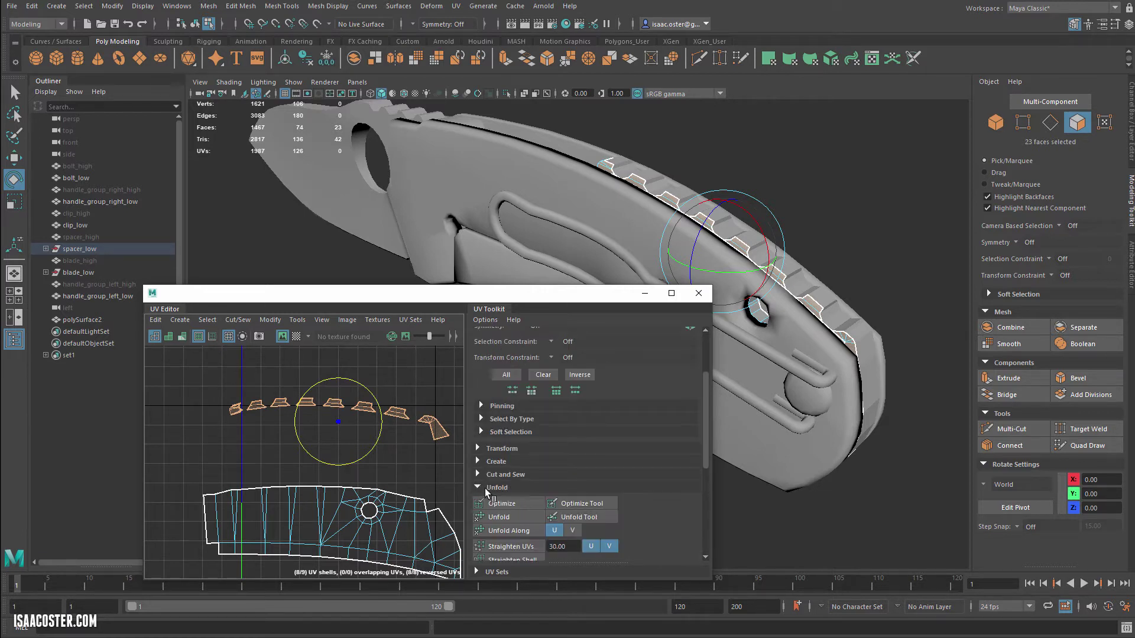
{"action": "left_click", "coordinate": [500, 517]}
{"action": "left_click", "coordinate": [235, 433]}
- Inspect the unfolded tooth shells along the whole row for shape and orientation
{"action": "scroll", "coordinate": [236, 429], "scroll_direction": "up", "scroll_amount": 5}
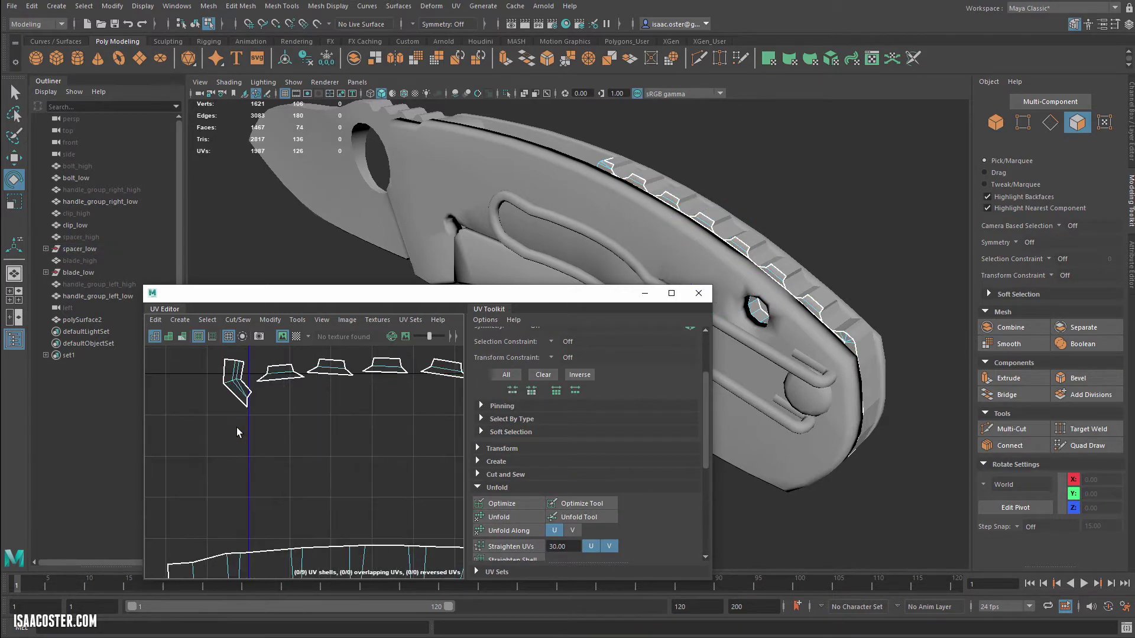
{"action": "right_click_drag", "start_coordinate": [397, 436], "coordinate": [425, 446], "text": "alt"}
{"action": "middle_click_drag", "start_coordinate": [425, 447], "coordinate": [279, 495], "text": "alt"}
{"action": "right_click_drag", "start_coordinate": [279, 495], "coordinate": [231, 488], "text": "alt"}
{"action": "middle_click_drag", "start_coordinate": [402, 467], "coordinate": [172, 420], "text": "alt"}
{"action": "right_click_drag", "start_coordinate": [388, 436], "coordinate": [349, 428], "text": "alt"}
{"action": "middle_click_drag", "start_coordinate": [253, 440], "coordinate": [263, 436], "text": "alt"}
{"action": "right_click_drag", "start_coordinate": [263, 435], "coordinate": [291, 412], "text": "alt"}
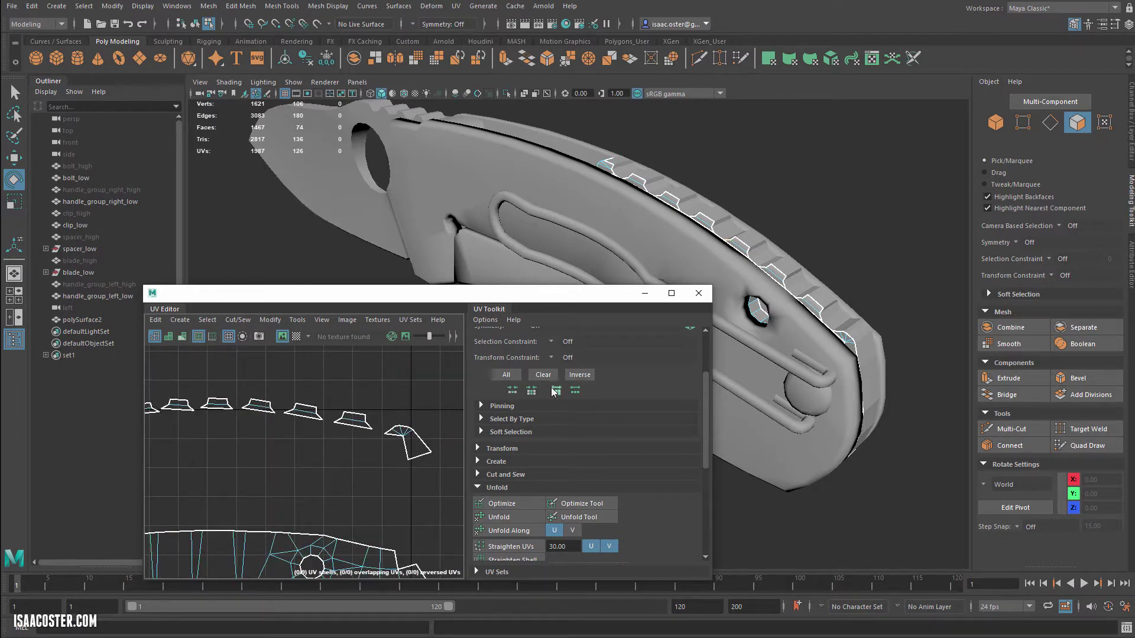
- Rotate three tilted tooth shells near the rounded end individually until their edges are level
{"action": "scroll", "coordinate": [368, 439], "scroll_direction": "down", "scroll_amount": 3}
{"action": "scroll", "coordinate": [327, 406], "scroll_direction": "up", "scroll_amount": 5}
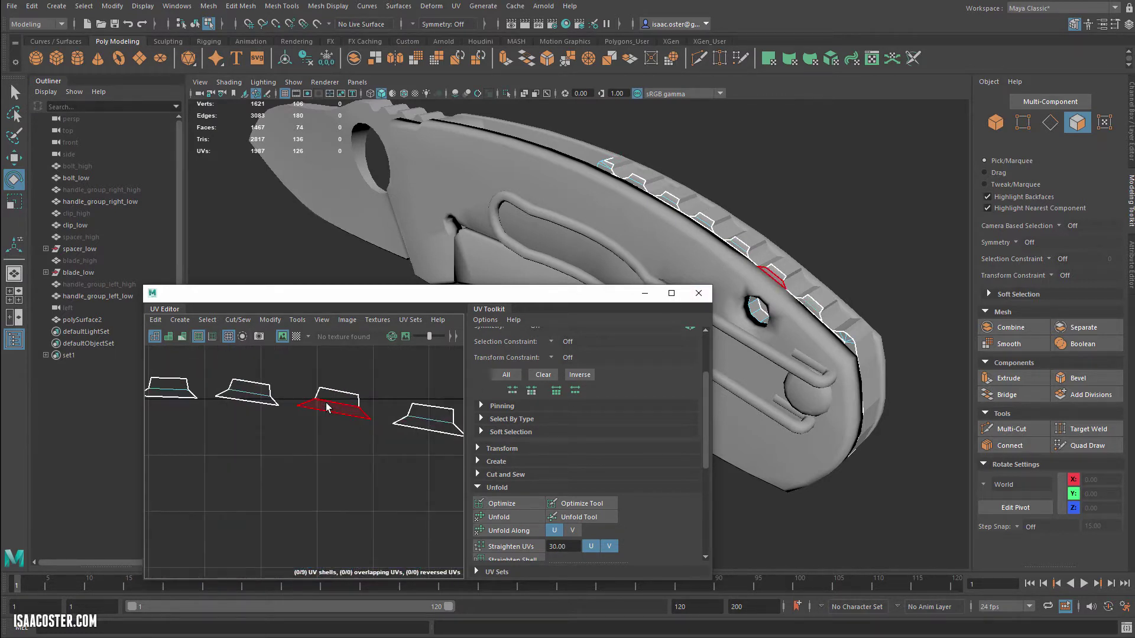
{"action": "left_click", "coordinate": [327, 407]}
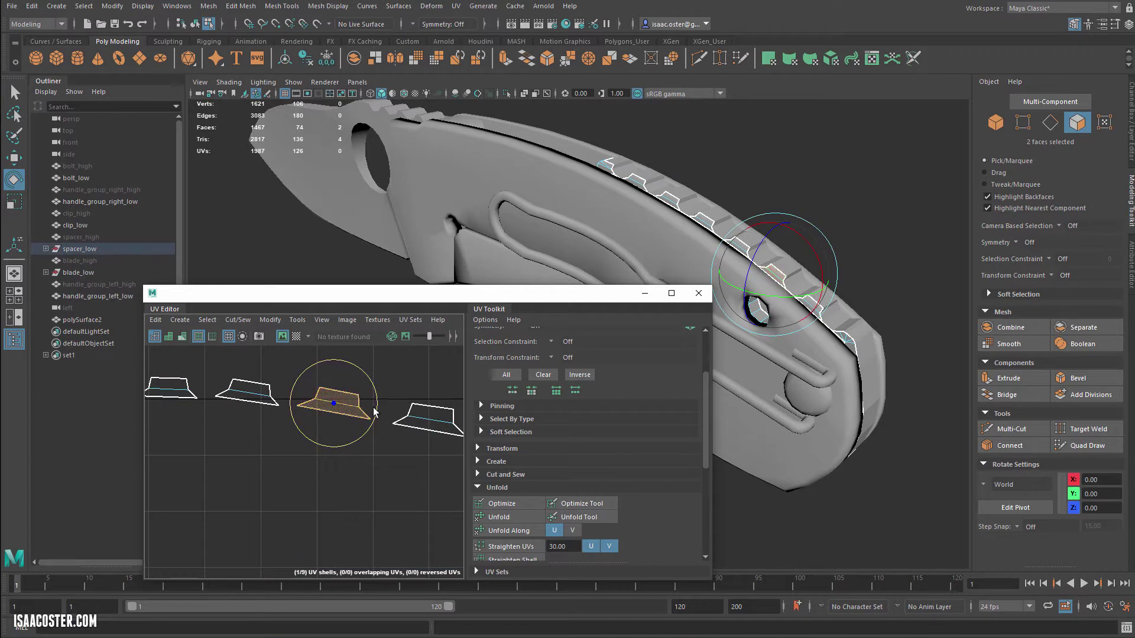
{"action": "left_click", "coordinate": [412, 424]}
{"action": "left_click_drag", "start_coordinate": [387, 436], "coordinate": [396, 447]}
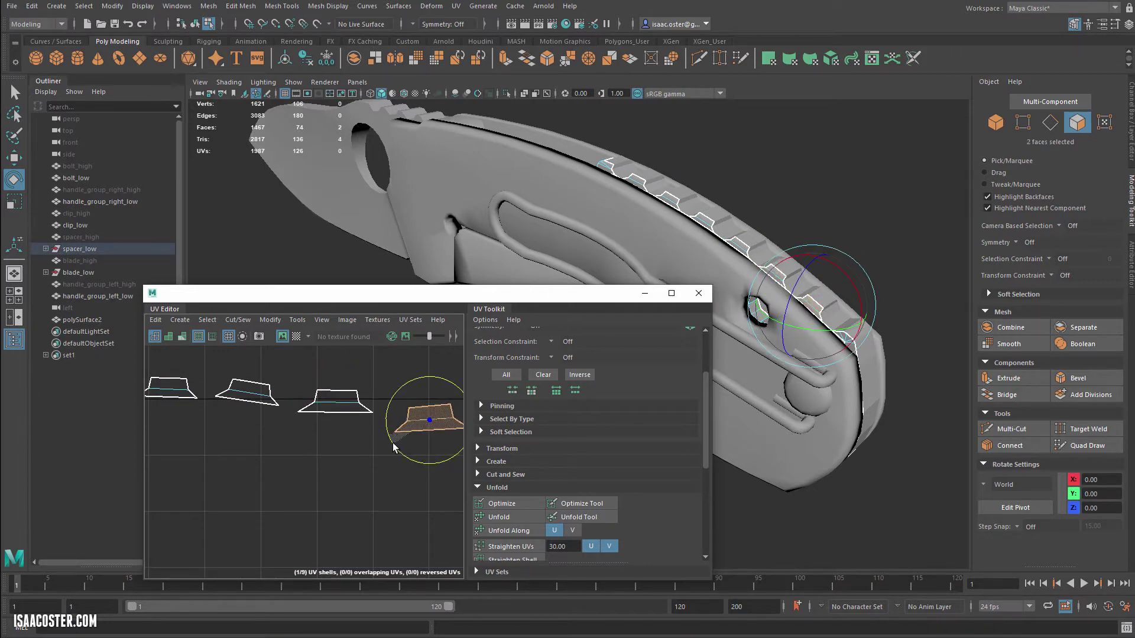
{"action": "left_click", "coordinate": [269, 416]}
{"action": "left_click", "coordinate": [269, 408]}
{"action": "left_click_drag", "start_coordinate": [271, 408], "coordinate": [291, 409]}
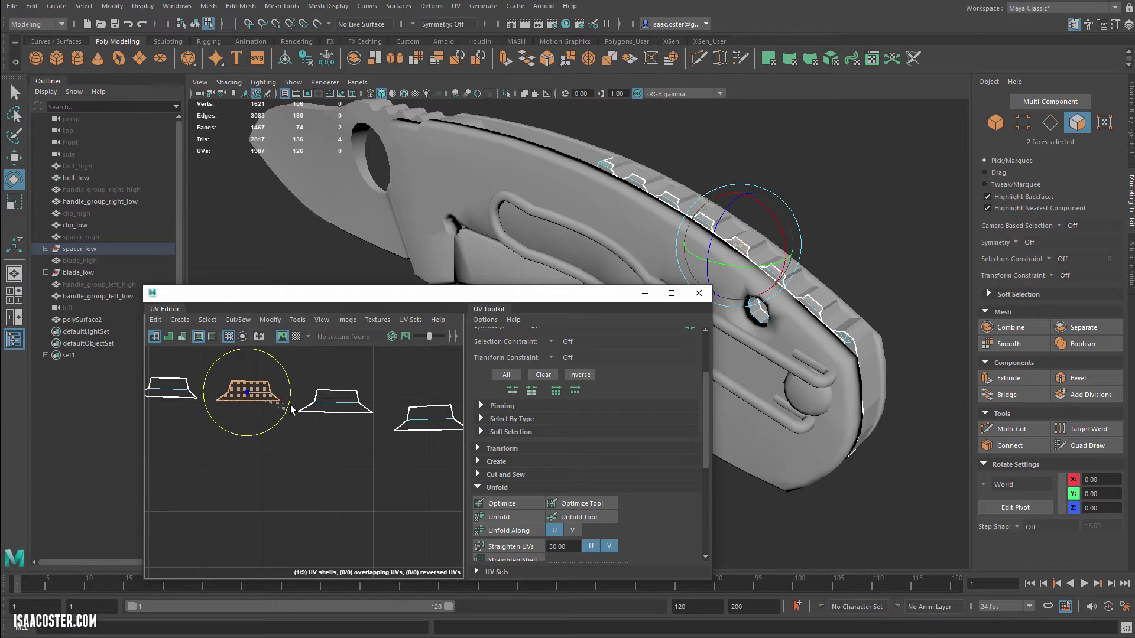
{"action": "scroll", "coordinate": [324, 357], "scroll_direction": "down", "scroll_amount": 3}
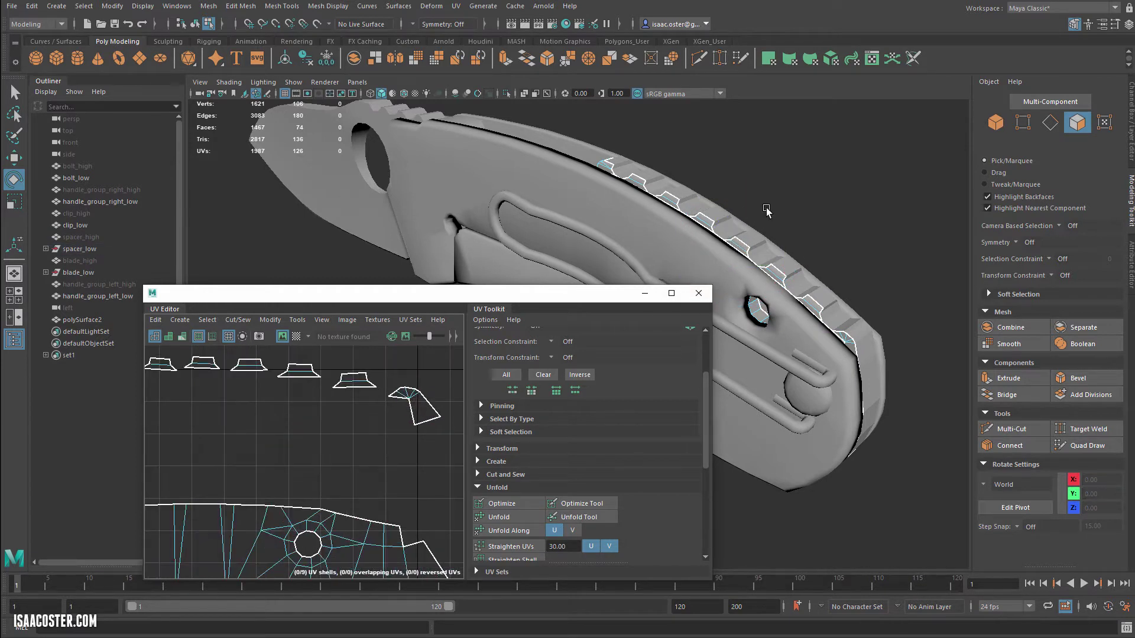
- Return to object selection, select all visible low-poly knife parts, and frame their combined UVs in the UV Editor
{"action": "key", "text": "F8"}
{"action": "left_click_drag", "start_coordinate": [831, 180], "coordinate": [348, 261], "text": "alt"}
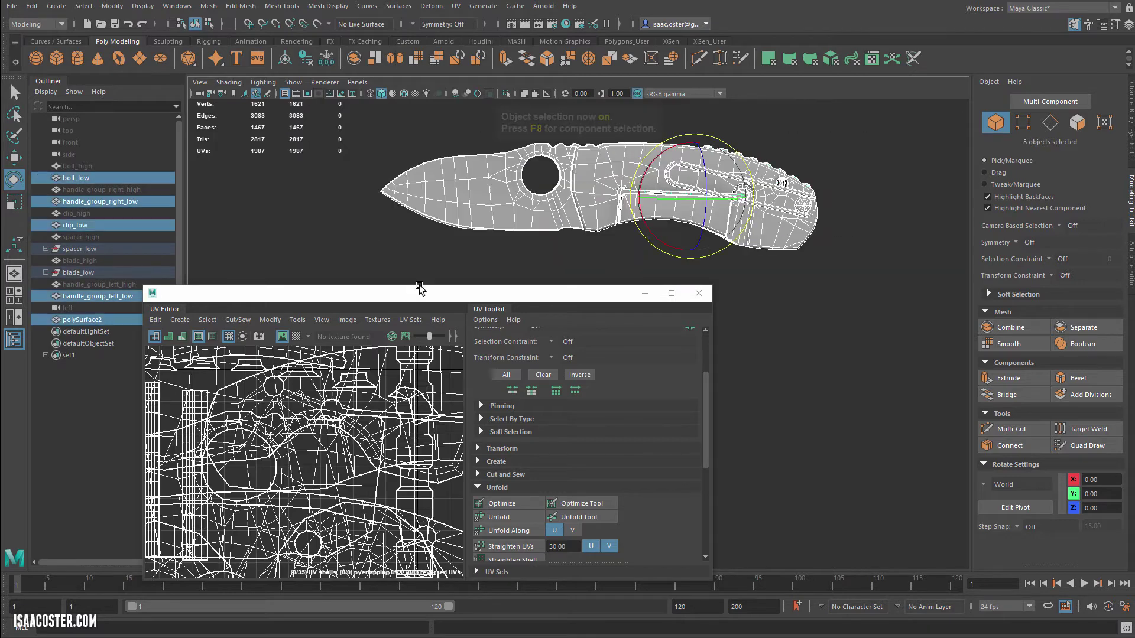
{"action": "left_click_drag", "start_coordinate": [428, 301], "coordinate": [493, 231]}
{"action": "key", "text": "f"}
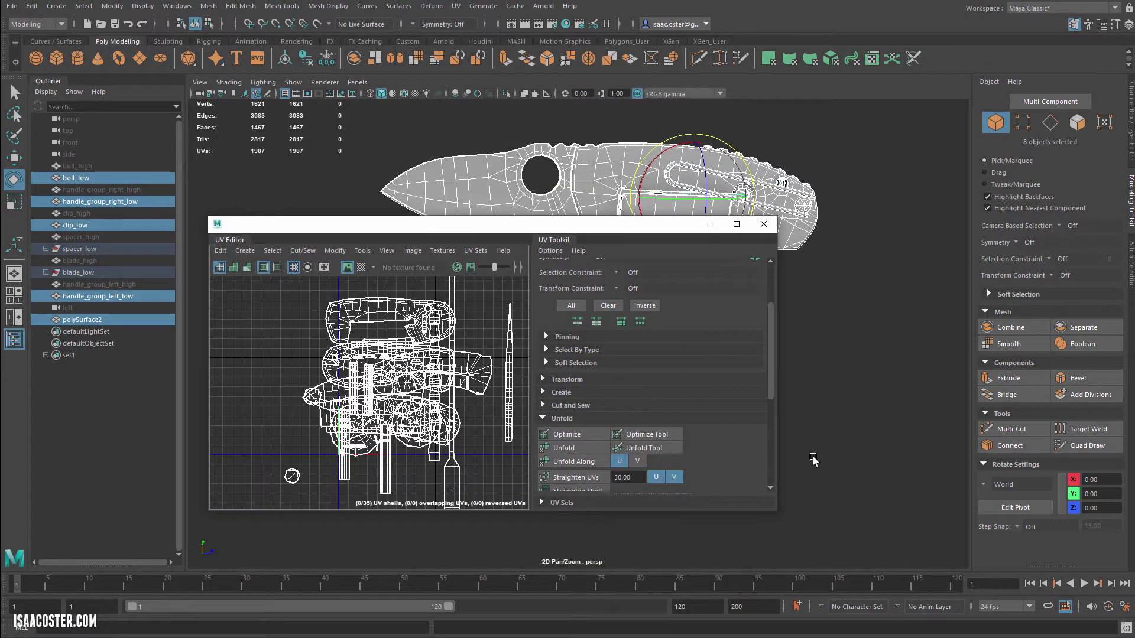
- Lay out the selected parts' UVs packed together using Unfold3D, with a 2048 texture map size and 16-pixel shell padding
{"action": "scroll", "coordinate": [571, 464], "scroll_direction": "down", "scroll_amount": 5}
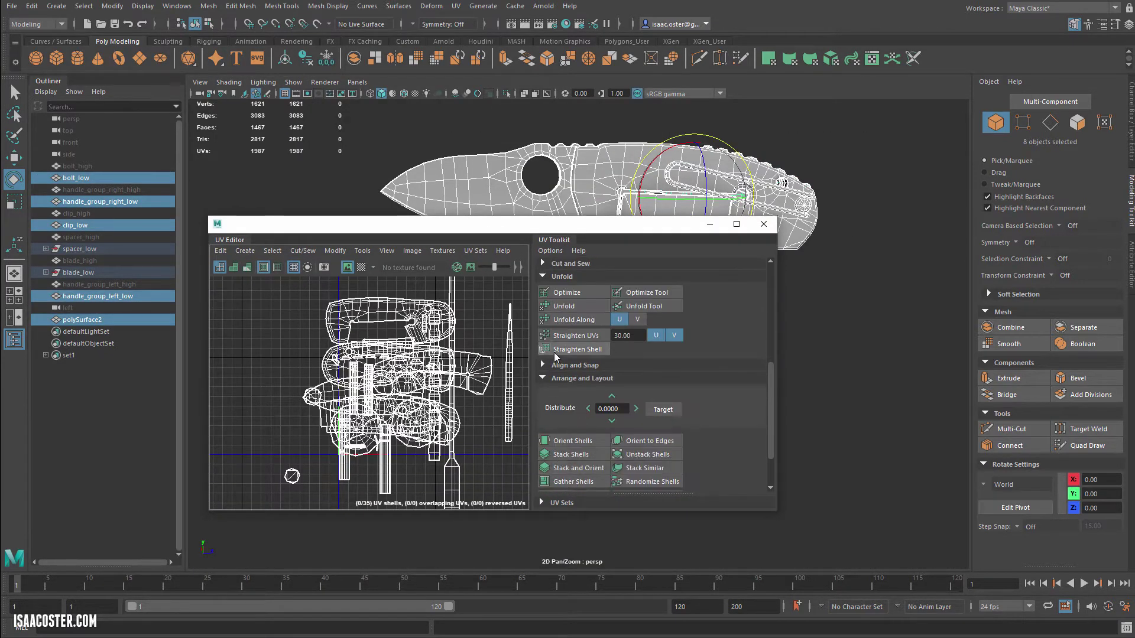
{"action": "left_click", "coordinate": [570, 470]}
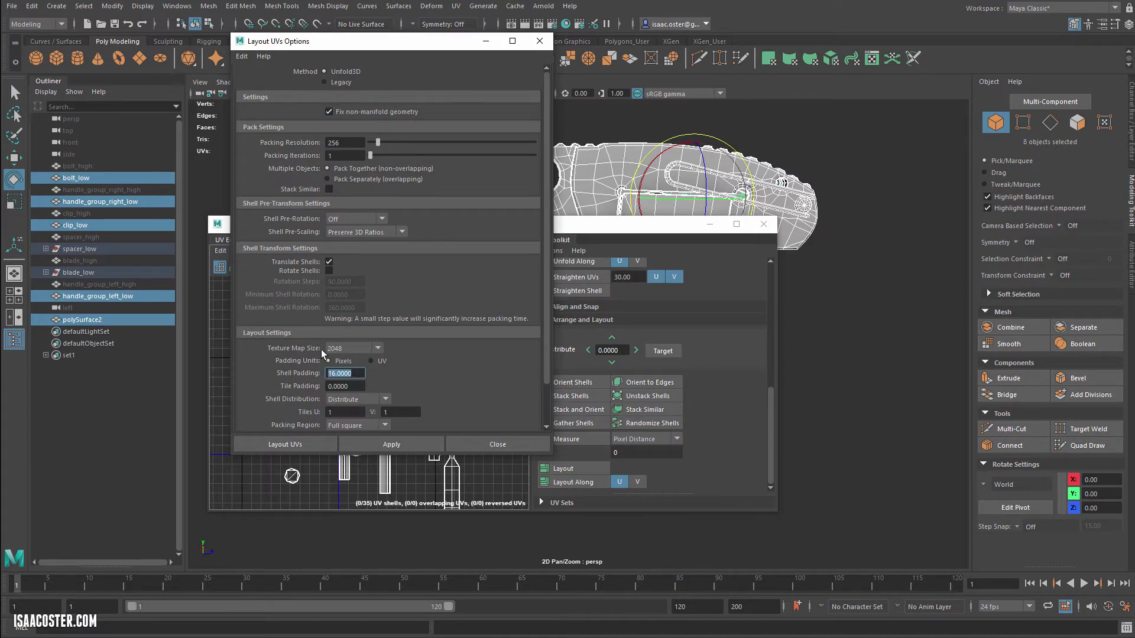
{"action": "left_click", "coordinate": [384, 448]}
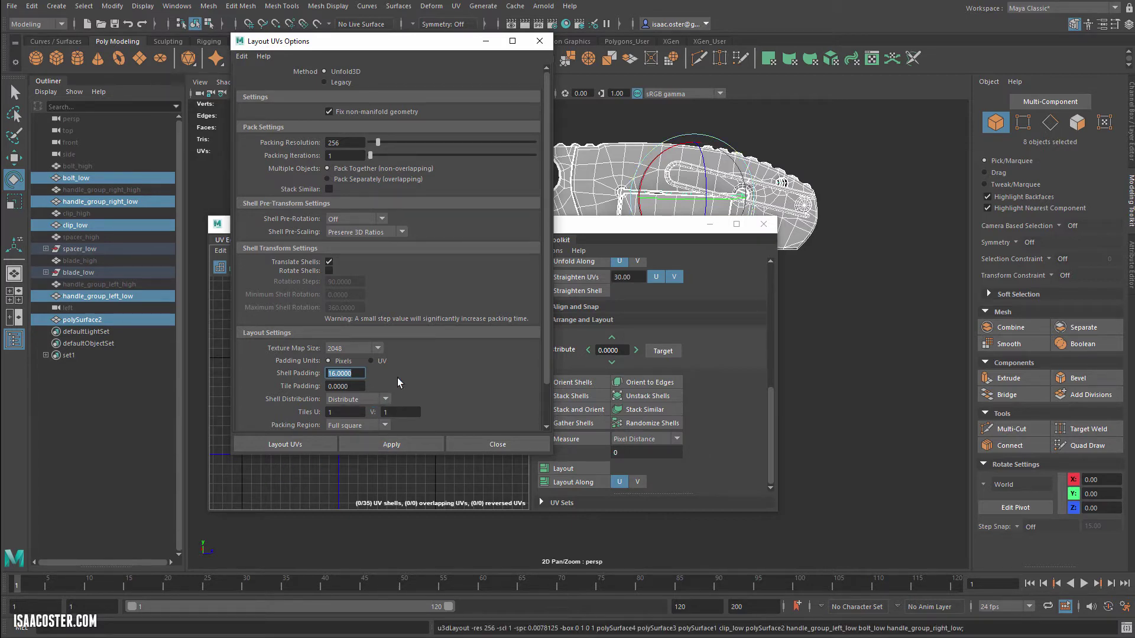
{"action": "left_click", "coordinate": [539, 41]}
{"action": "scroll", "coordinate": [341, 383], "scroll_direction": "up", "scroll_amount": 5}
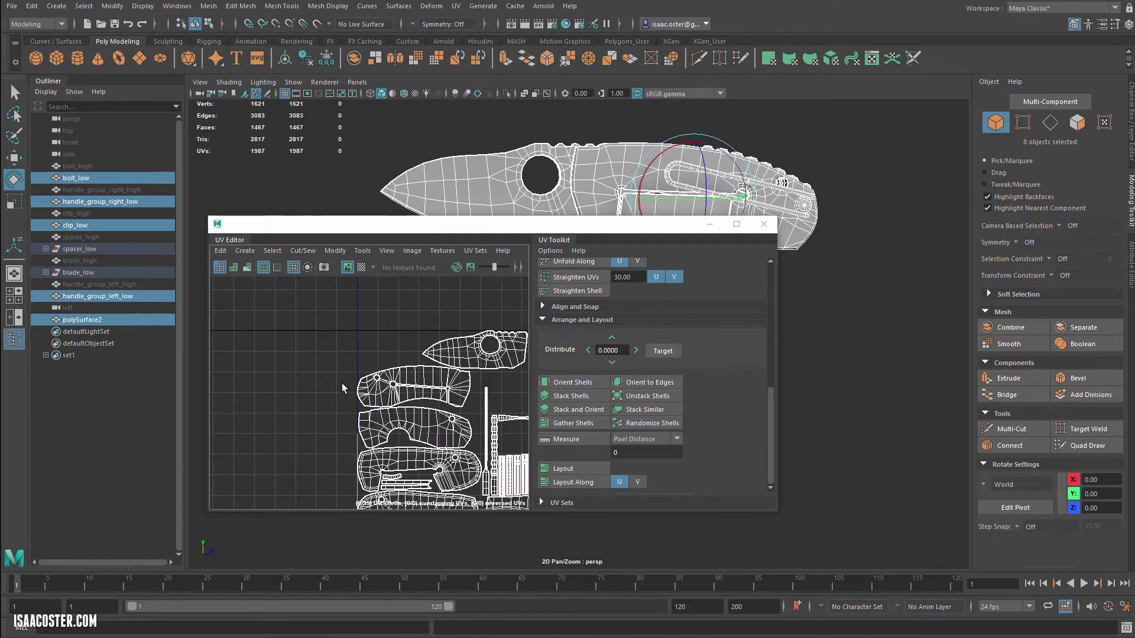
- Select the two upper handle-shaped UV shells below the blade and move them together outside the UV tile, beside its V axis
{"action": "right_click_drag", "start_coordinate": [367, 320], "coordinate": [375, 340]}
{"action": "left_click", "coordinate": [376, 339]}
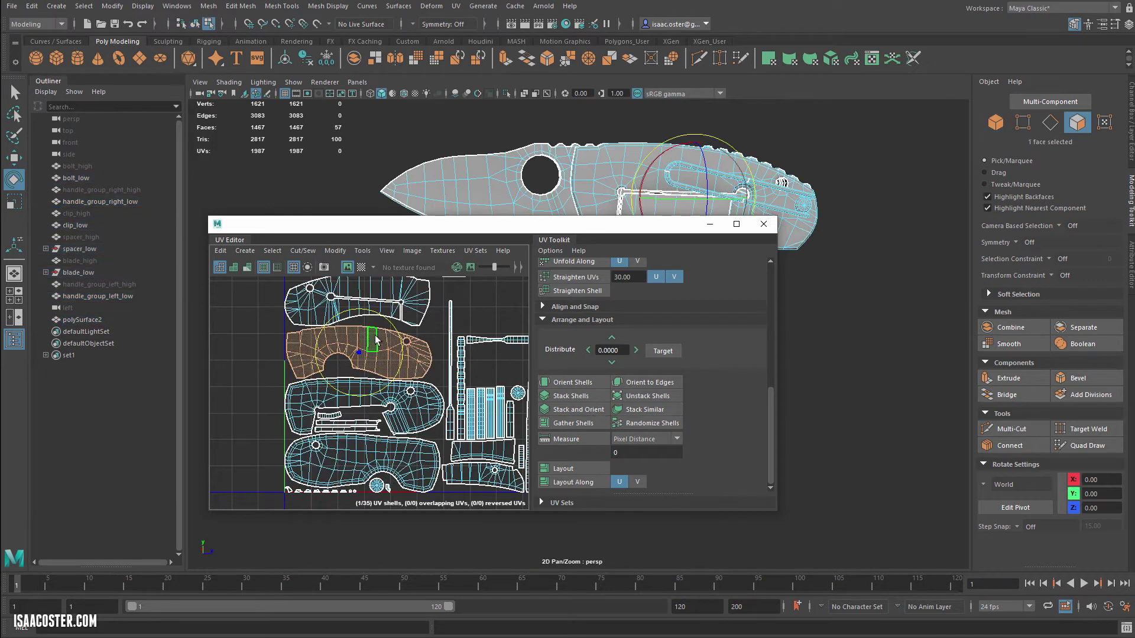
{"action": "left_click", "coordinate": [334, 293], "text": "shift"}
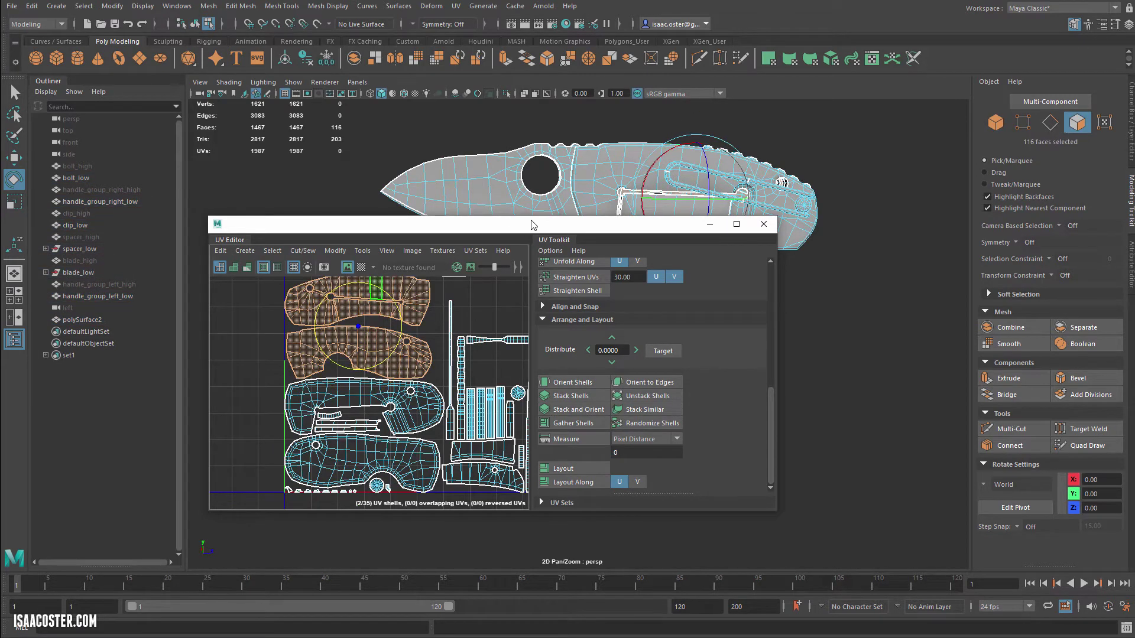
{"action": "left_click_drag", "start_coordinate": [530, 223], "coordinate": [757, 125]}
{"action": "scroll", "coordinate": [433, 366], "scroll_direction": "down", "scroll_amount": 3}
{"action": "key", "text": "w"}
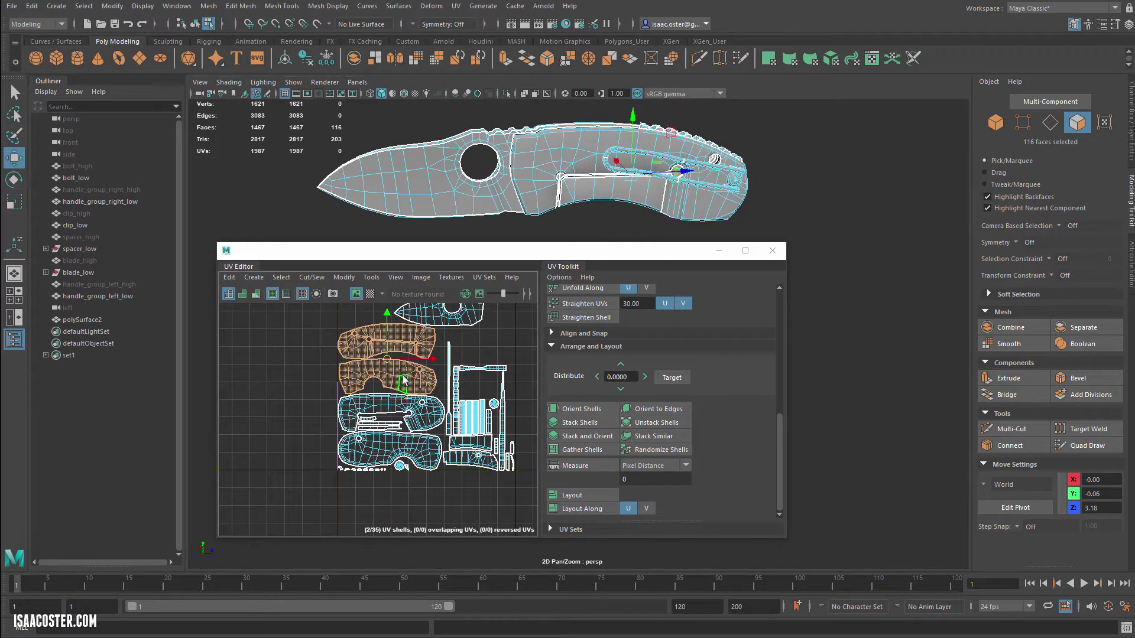
{"action": "left_click_drag", "start_coordinate": [418, 362], "coordinate": [305, 362]}
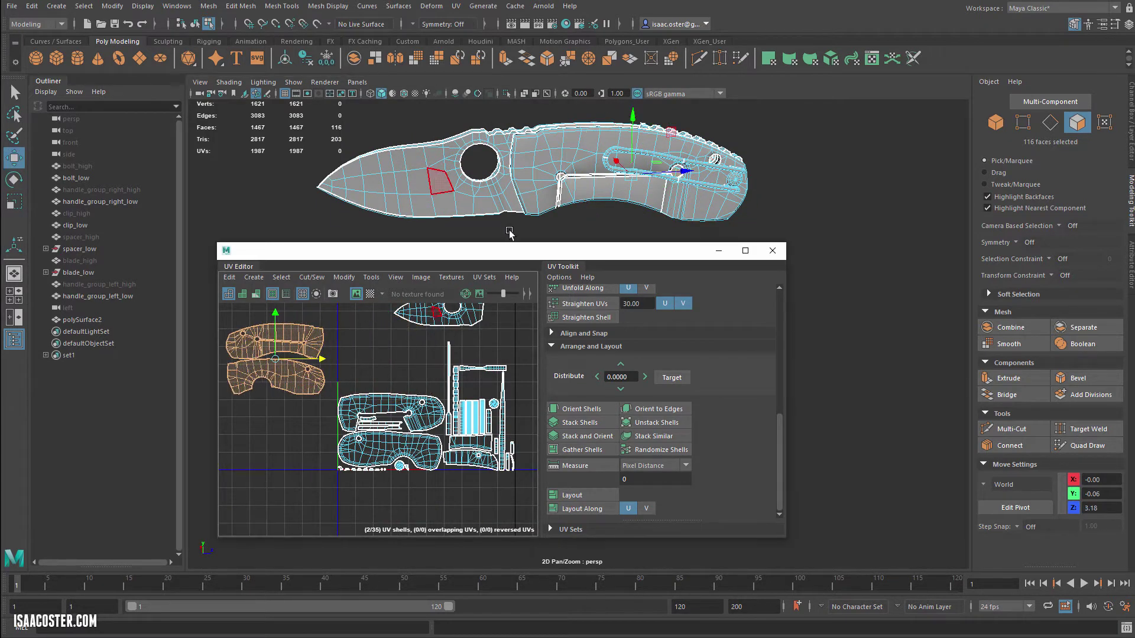
- Select the short curved spacer shell with the small hole and set it outside the tile, below the two handle-shaped shells
{"action": "left_click_drag", "start_coordinate": [560, 195], "coordinate": [539, 192], "text": "alt"}
{"action": "left_click_drag", "start_coordinate": [552, 252], "coordinate": [637, 319]}
{"action": "left_click_drag", "start_coordinate": [633, 234], "coordinate": [1092, 287], "text": "alt"}
{"action": "scroll", "coordinate": [615, 496], "scroll_direction": "up", "scroll_amount": 5}
{"action": "middle_click_drag", "start_coordinate": [507, 562], "coordinate": [550, 502], "text": "alt"}
{"action": "left_click", "coordinate": [505, 501]}
{"action": "left_click_drag", "start_coordinate": [537, 254], "coordinate": [627, 220], "text": "alt"}
{"action": "scroll", "coordinate": [523, 519], "scroll_direction": "down", "scroll_amount": 2}
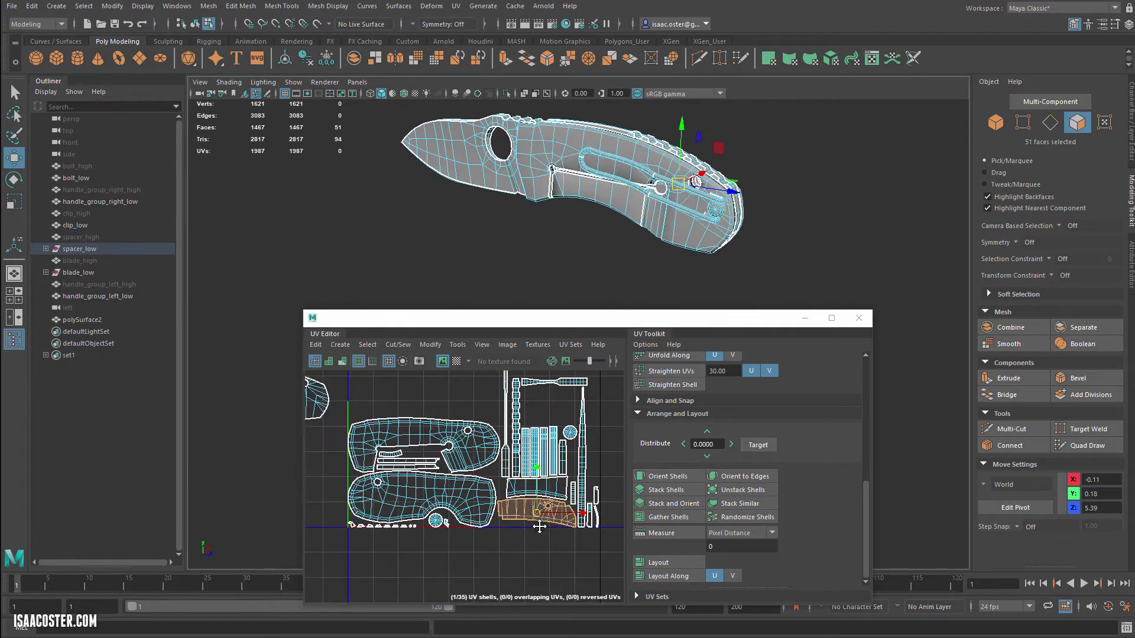
{"action": "middle_click_drag", "start_coordinate": [524, 518], "coordinate": [456, 542], "text": "alt"}
- Check on the knife model which surfaces the remaining short curved shell and the set-aside handle-shaped shell belong to
{"action": "left_click", "coordinate": [492, 497]}
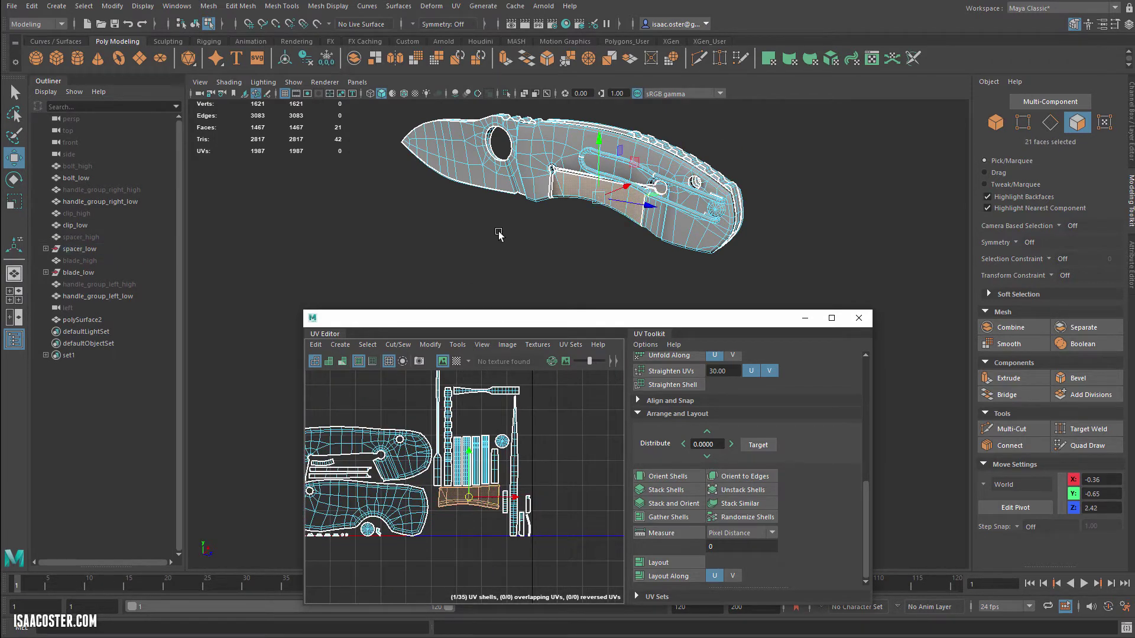
{"action": "left_click_drag", "start_coordinate": [499, 235], "coordinate": [530, 195], "text": "alt"}
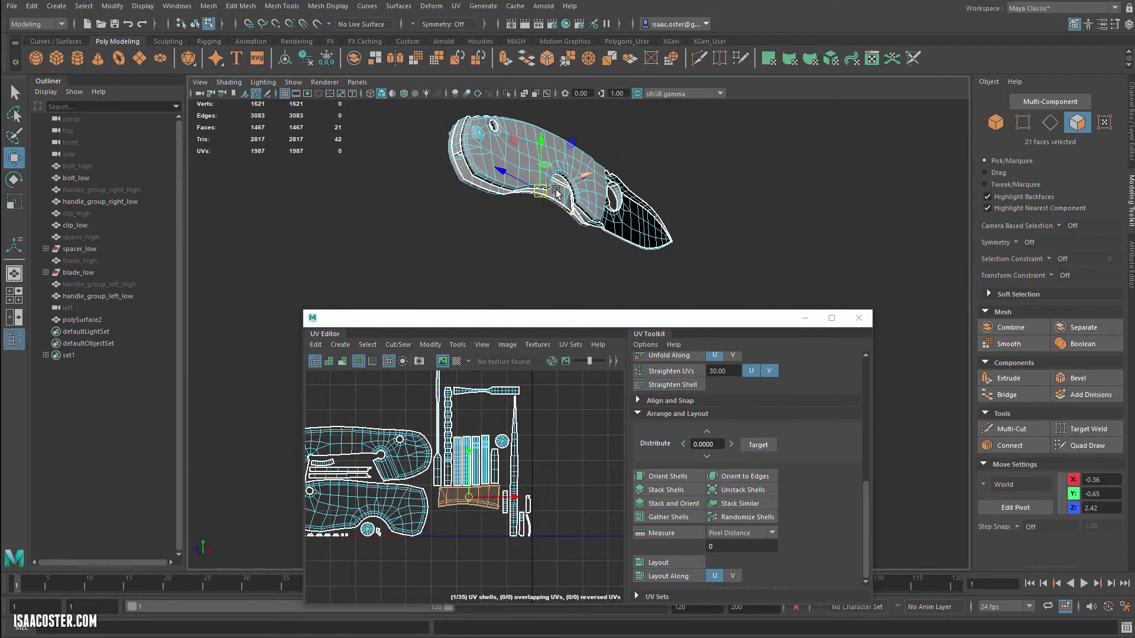
{"action": "left_click", "coordinate": [557, 193]}
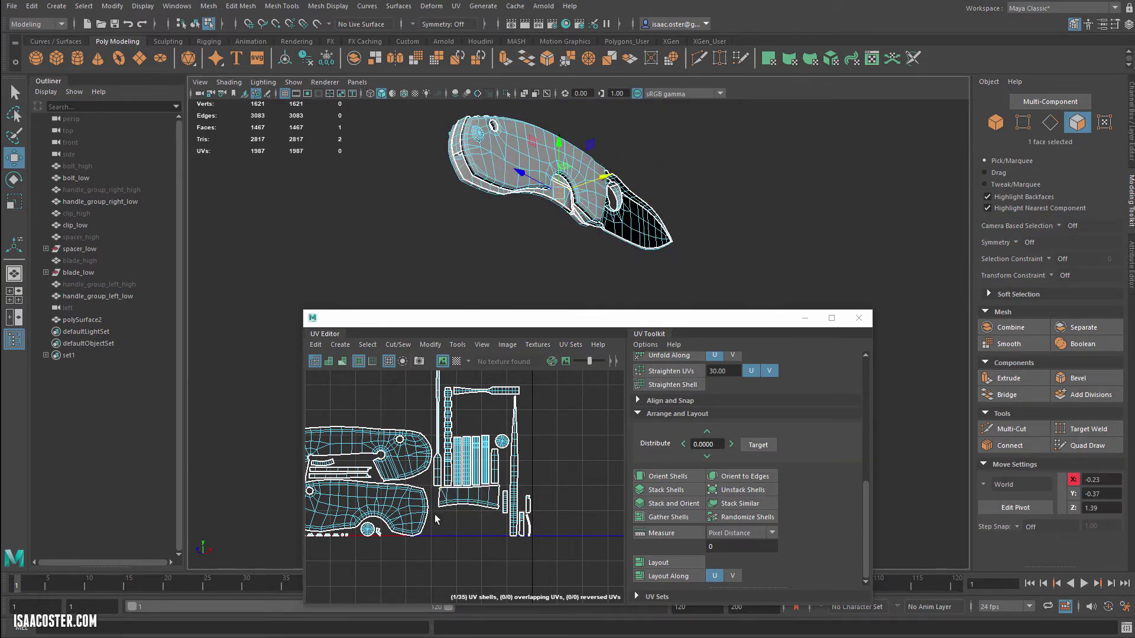
{"action": "key", "text": "f"}
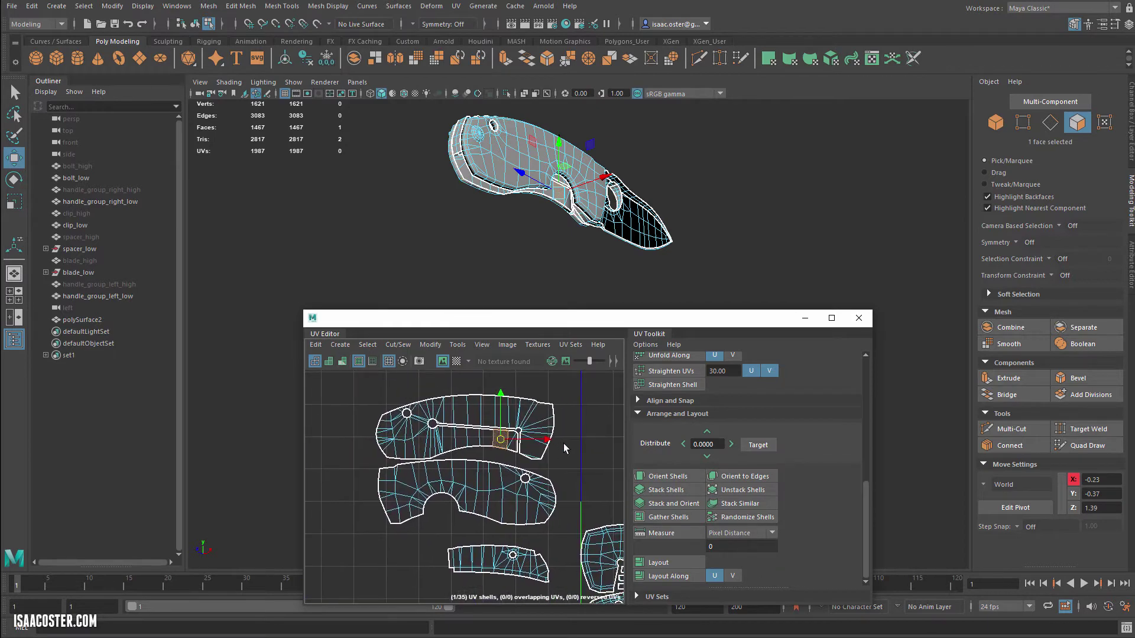
- Select the three set-aside shells outside the tile and invert the selection to all the remaining shells
{"action": "left_click", "coordinate": [579, 474]}
{"action": "scroll", "coordinate": [360, 454], "scroll_direction": "down", "scroll_amount": 1}
{"action": "left_click_drag", "start_coordinate": [330, 389], "coordinate": [524, 566]}
{"action": "middle_click_drag", "start_coordinate": [525, 566], "coordinate": [412, 509], "text": "alt"}
{"action": "scroll", "coordinate": [504, 519], "scroll_direction": "down", "scroll_amount": 4}
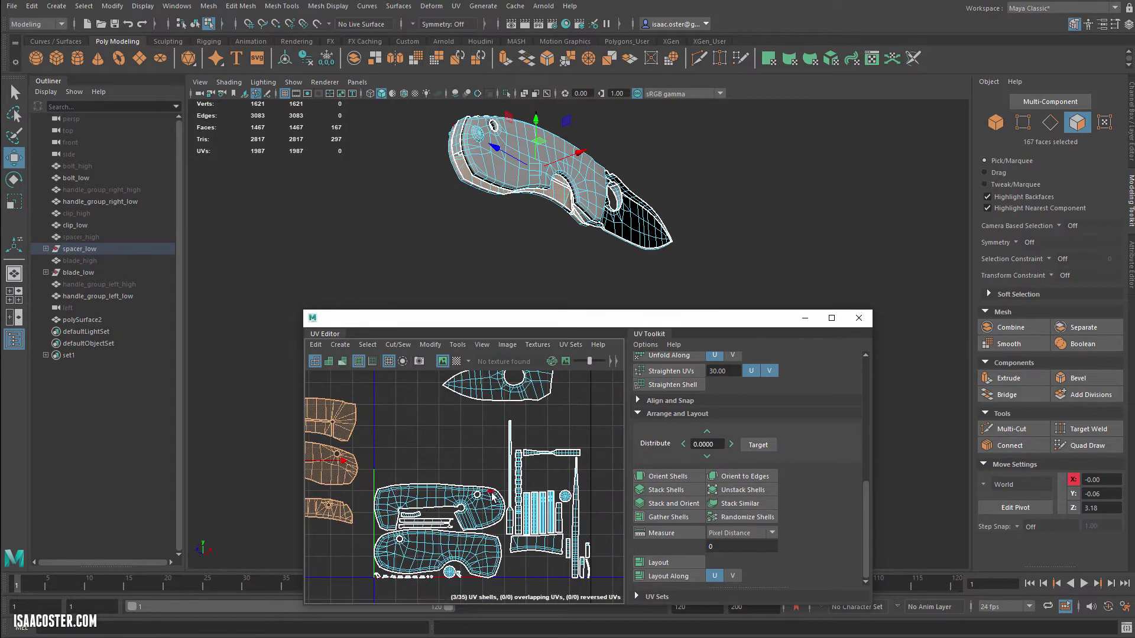
{"action": "key", "text": "ctrl+shift+i"}
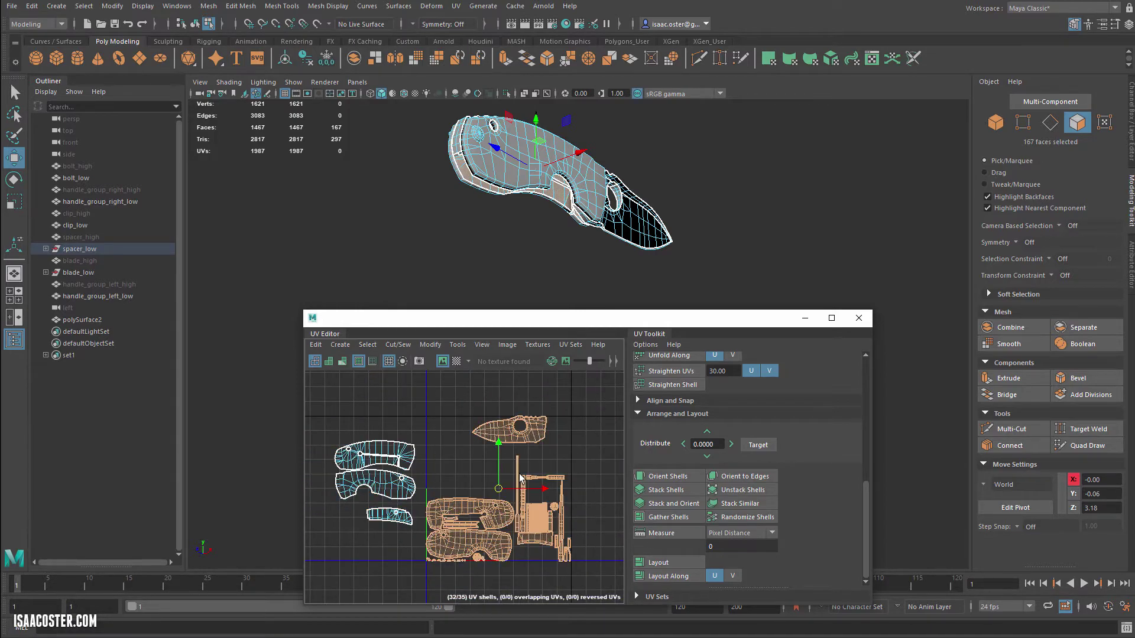
- Enlarge the UV Editor window and repack the selected shells into the UV tile, leaving the three set-aside shells out
{"action": "left_click_drag", "start_coordinate": [780, 318], "coordinate": [568, 89]}
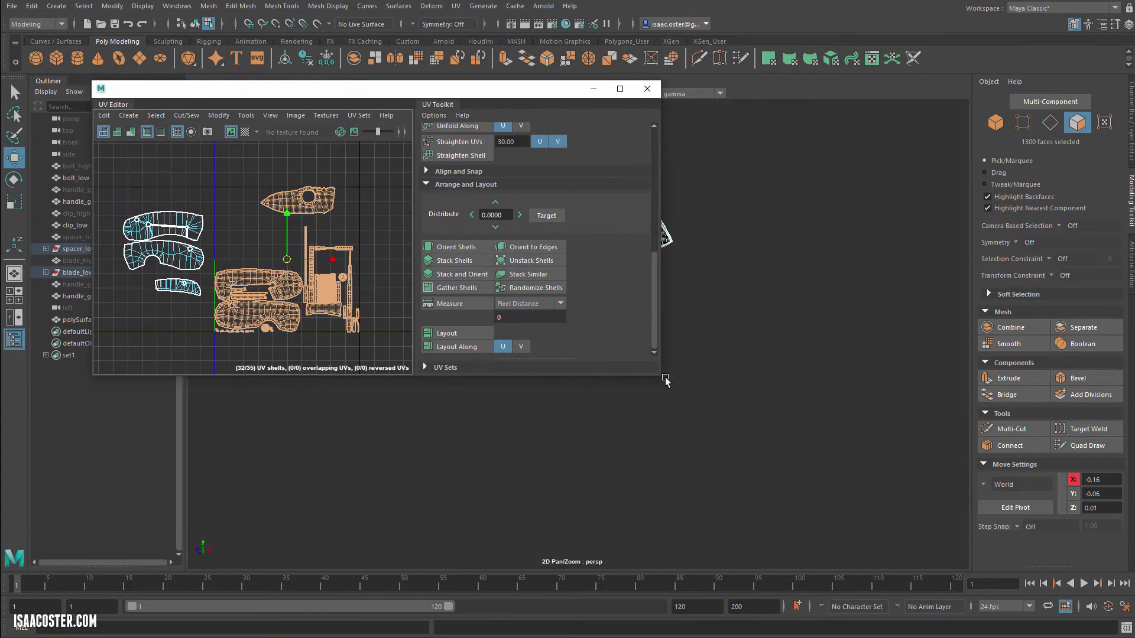
{"action": "left_click_drag", "start_coordinate": [661, 379], "coordinate": [998, 607]}
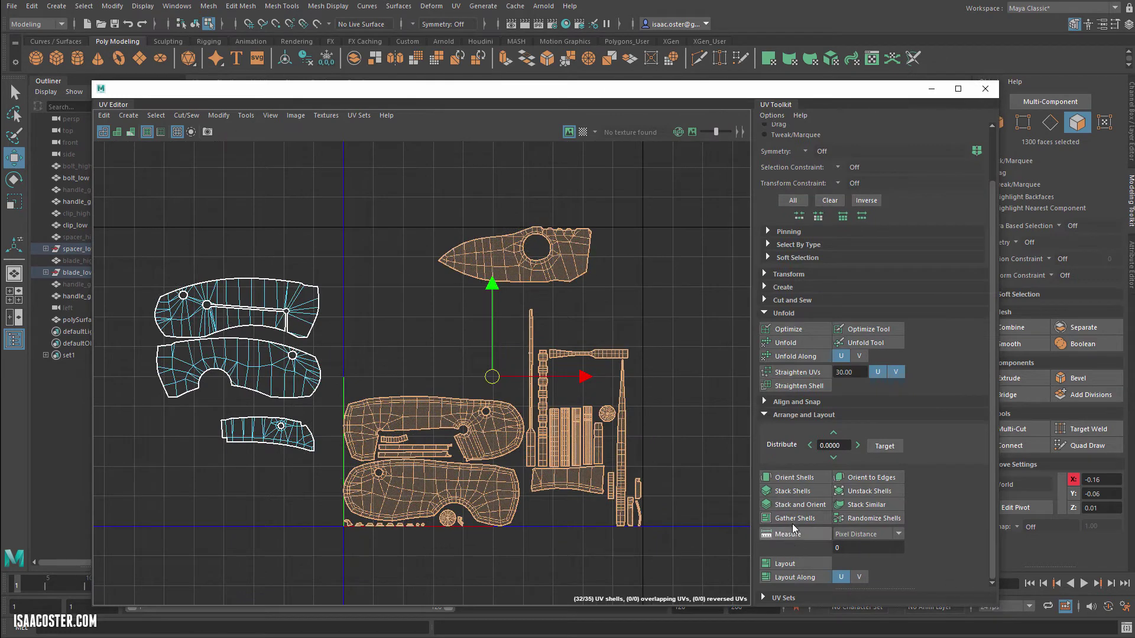
{"action": "left_click", "coordinate": [797, 564]}
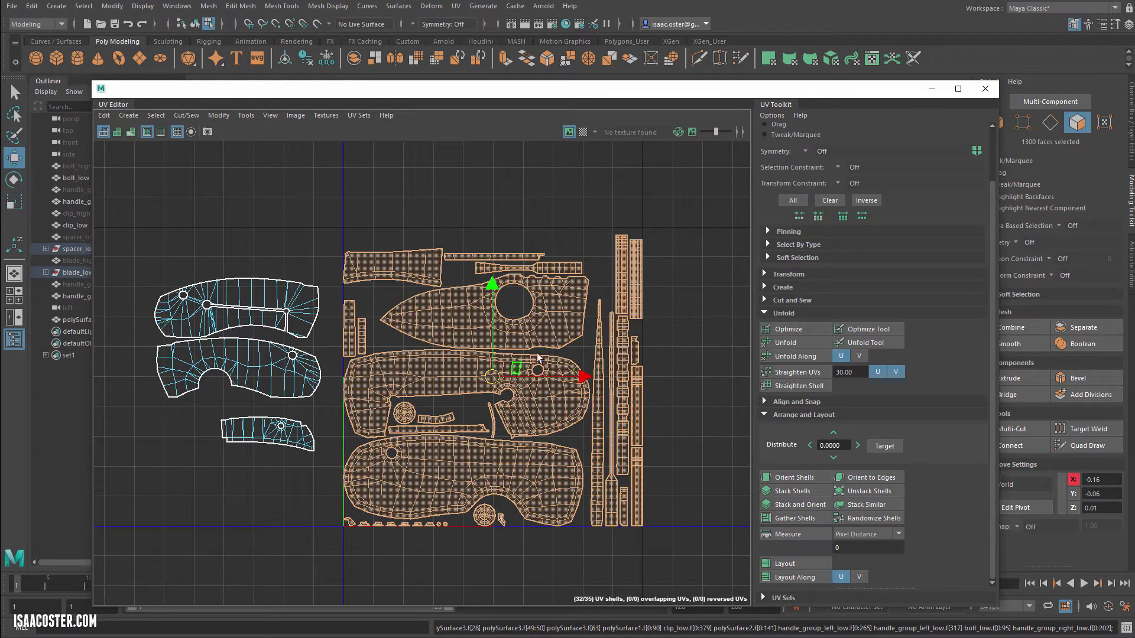
{"action": "left_click", "coordinate": [553, 213]}
- Straighten the two small curved strip shells inside the handle shell's rectangular cutout
{"action": "scroll", "coordinate": [601, 448], "scroll_direction": "up", "scroll_amount": 2}
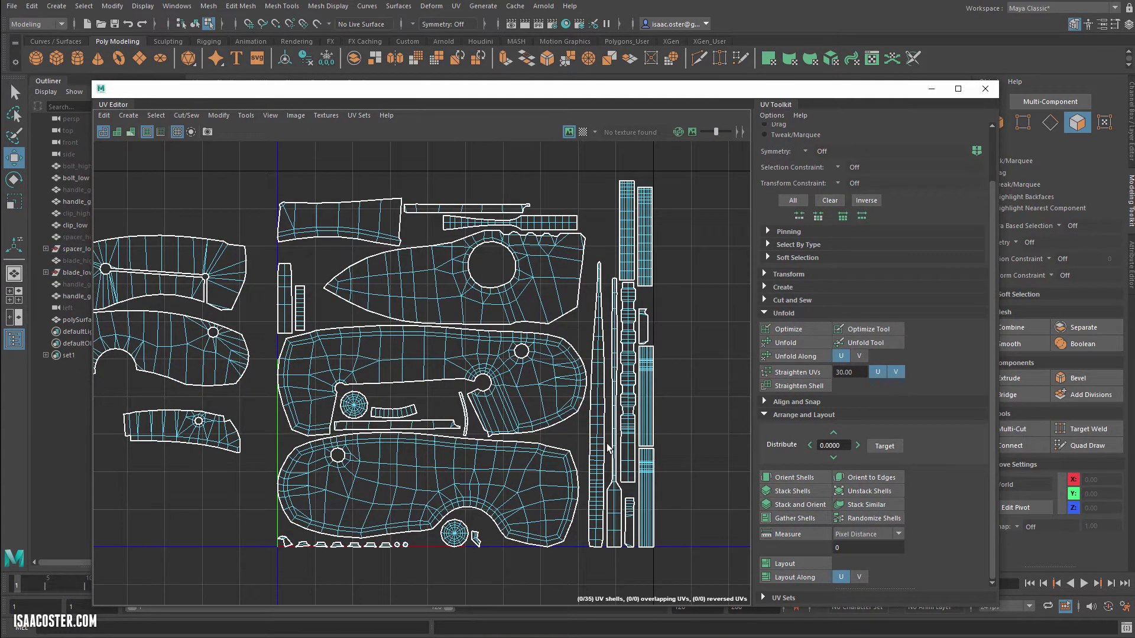
{"action": "scroll", "coordinate": [520, 429], "scroll_direction": "up", "scroll_amount": 5}
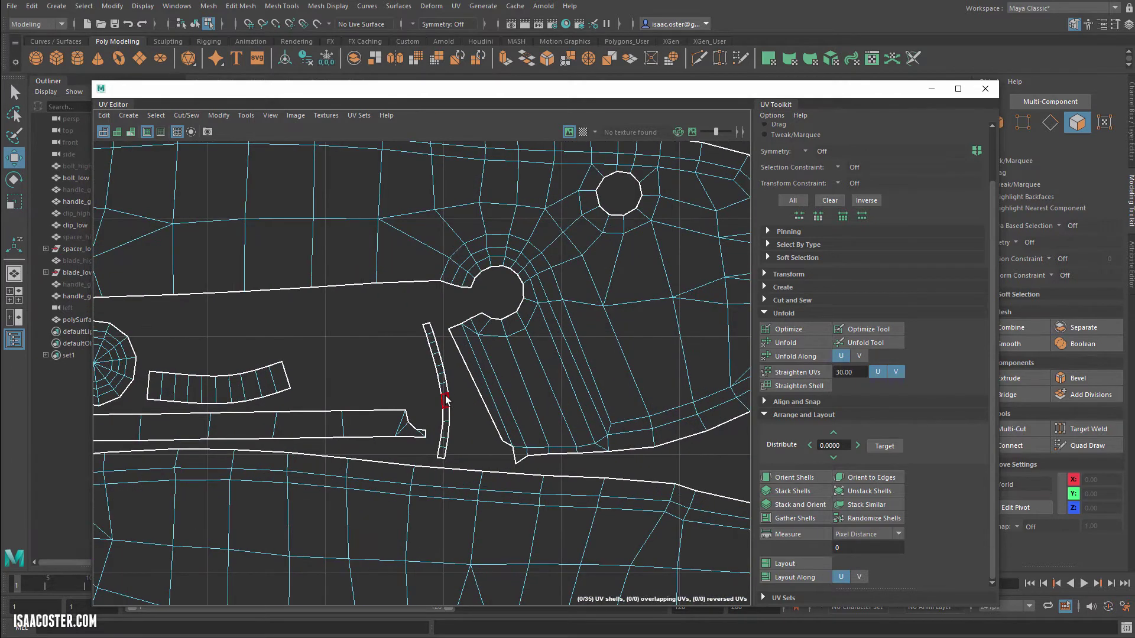
{"action": "double_click", "coordinate": [446, 401]}
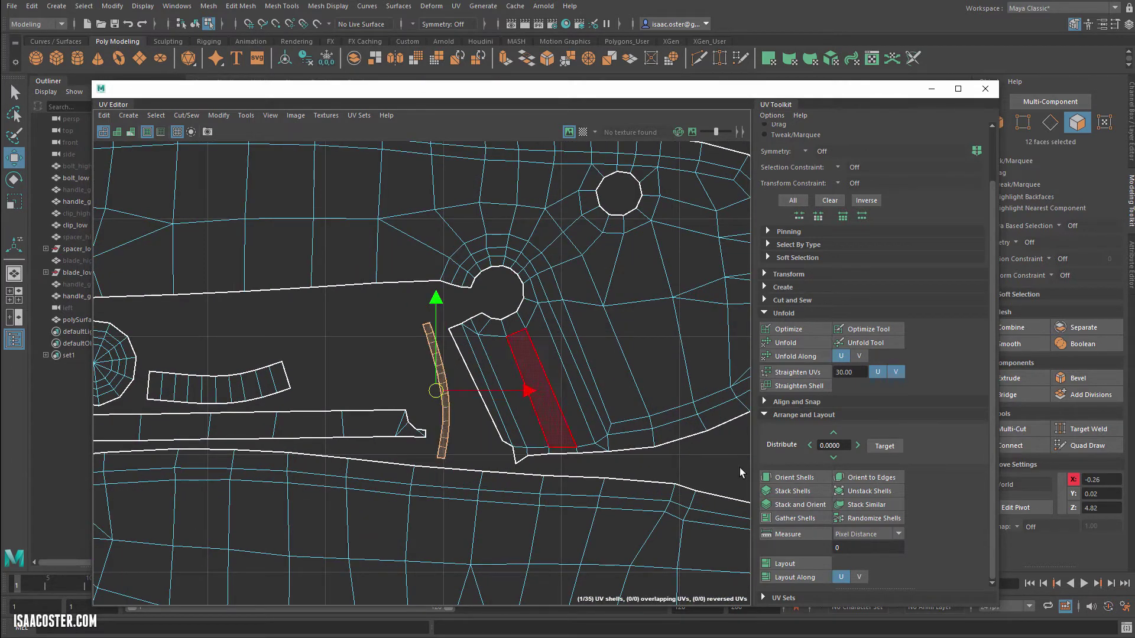
{"action": "left_click", "coordinate": [792, 384]}
{"action": "scroll", "coordinate": [331, 381], "scroll_direction": "down", "scroll_amount": 3}
{"action": "left_click", "coordinate": [305, 383]}
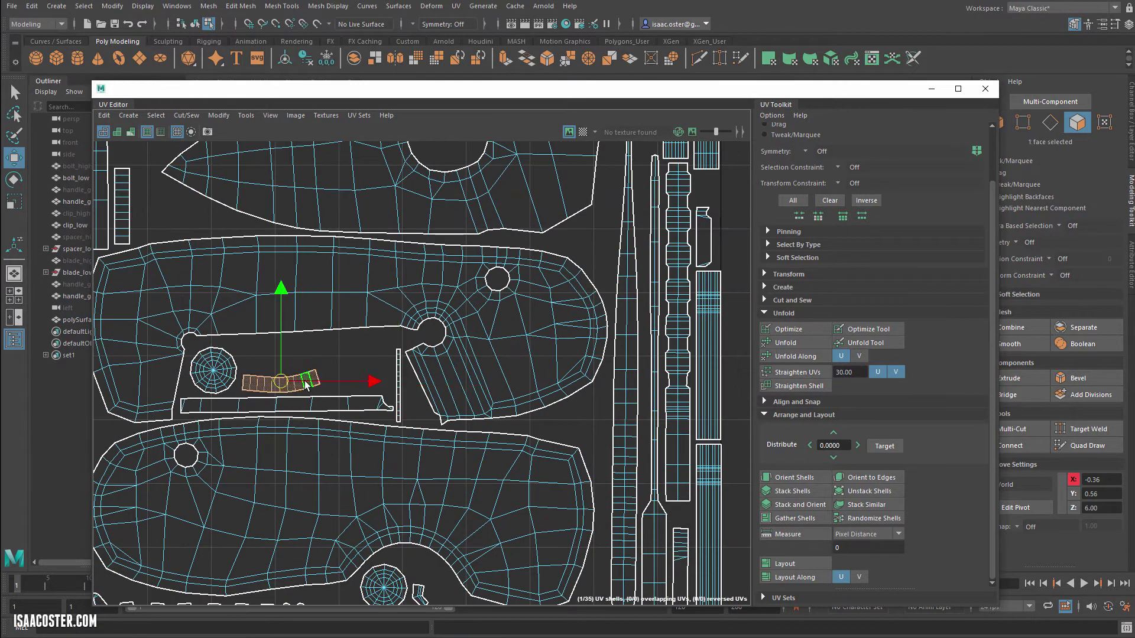
{"action": "left_click", "coordinate": [795, 372]}
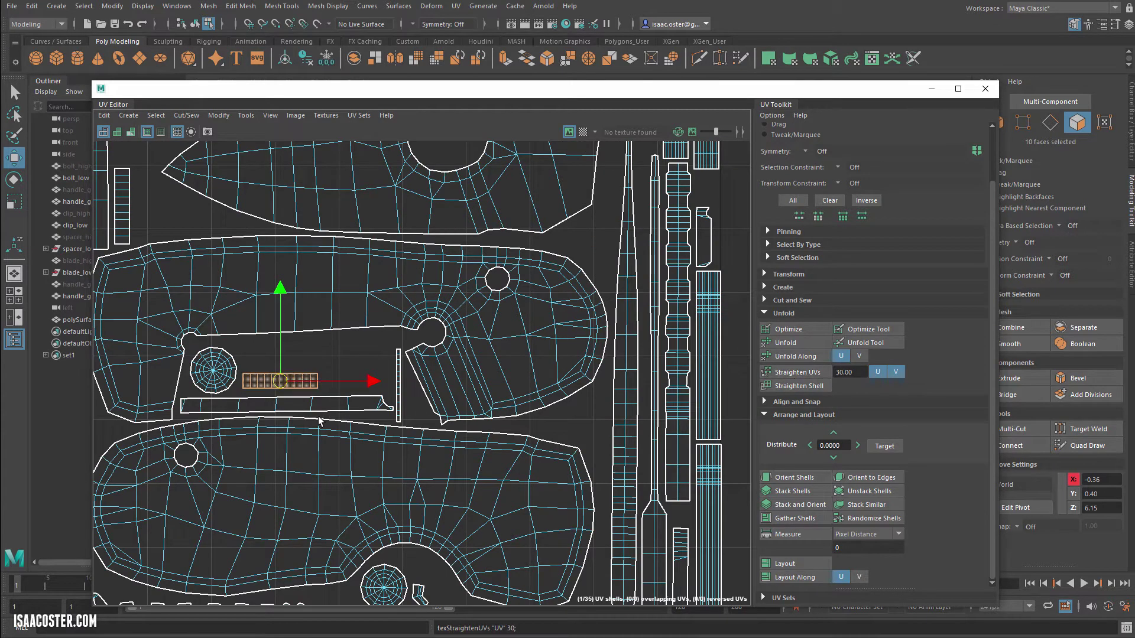
- Select the long notched strip shell in the handle cutout and locate its faces on the model in wireframe display
{"action": "middle_click_drag", "start_coordinate": [548, 433], "coordinate": [575, 422], "text": "alt"}
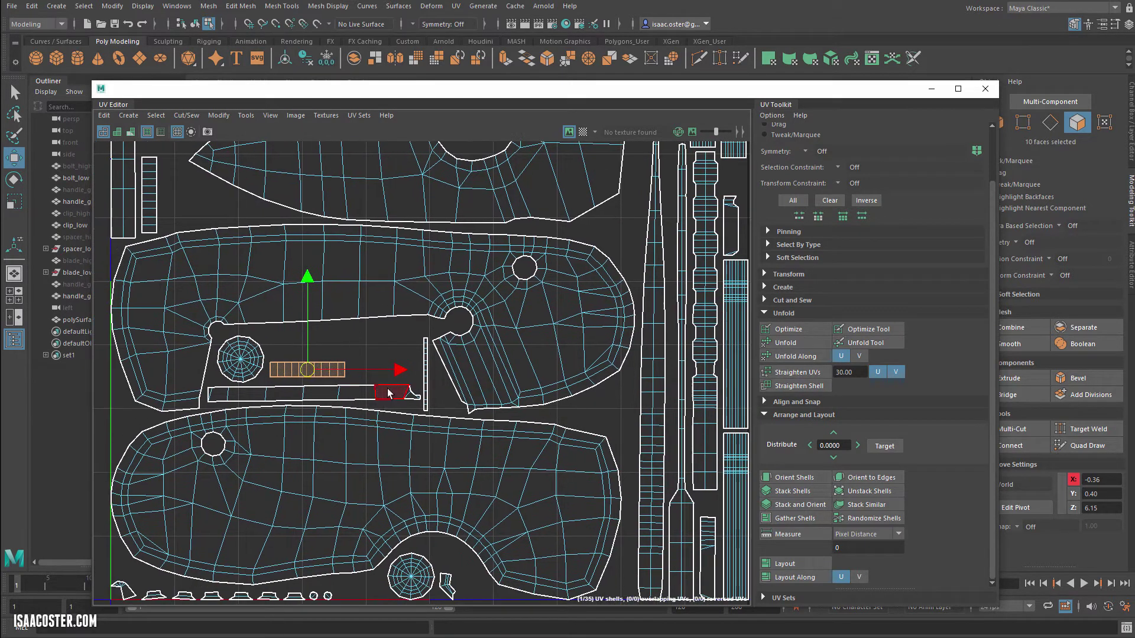
{"action": "left_click", "coordinate": [388, 393]}
{"action": "left_click_drag", "start_coordinate": [425, 92], "coordinate": [446, 526]}
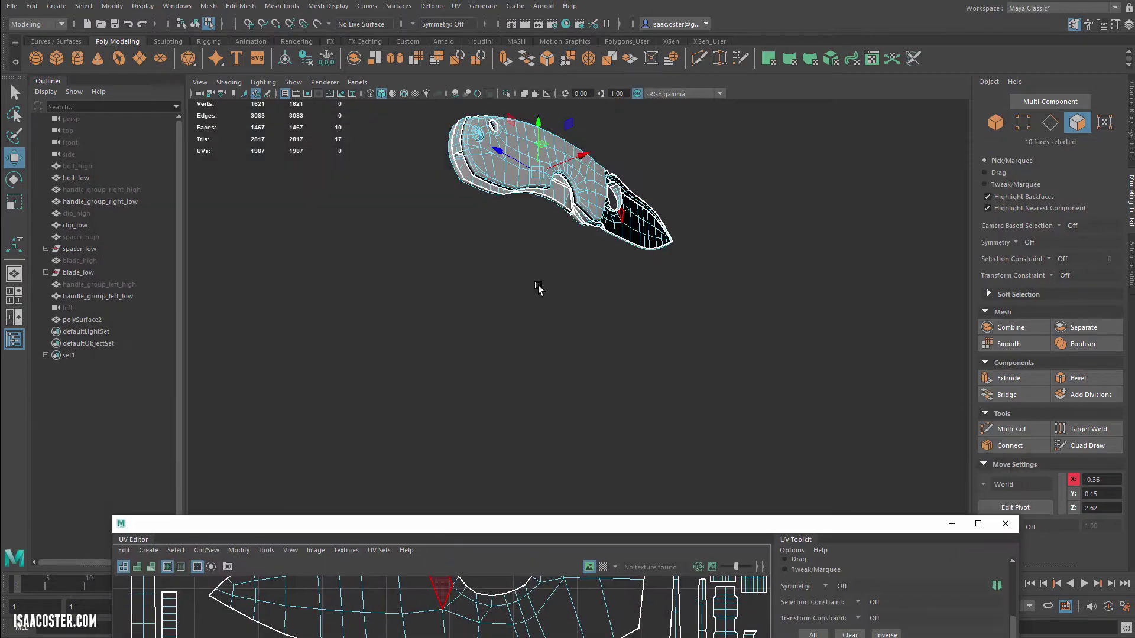
{"action": "left_click_drag", "start_coordinate": [538, 286], "coordinate": [562, 290], "text": "alt"}
{"action": "key", "text": "4"}
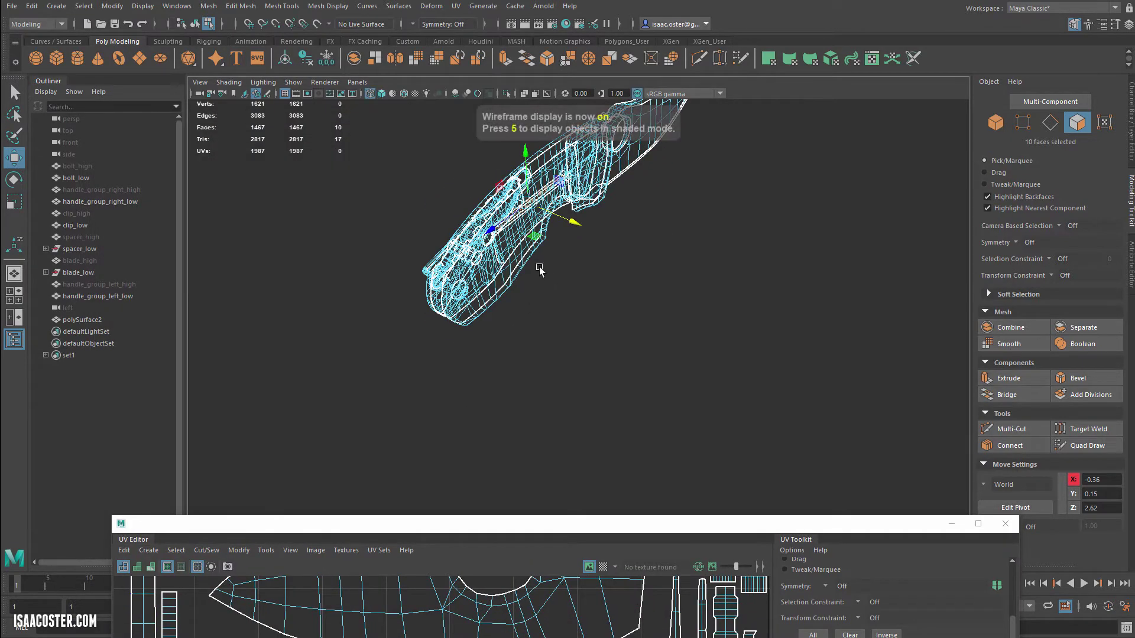
{"action": "right_click_drag", "start_coordinate": [538, 271], "coordinate": [586, 493], "text": "alt"}
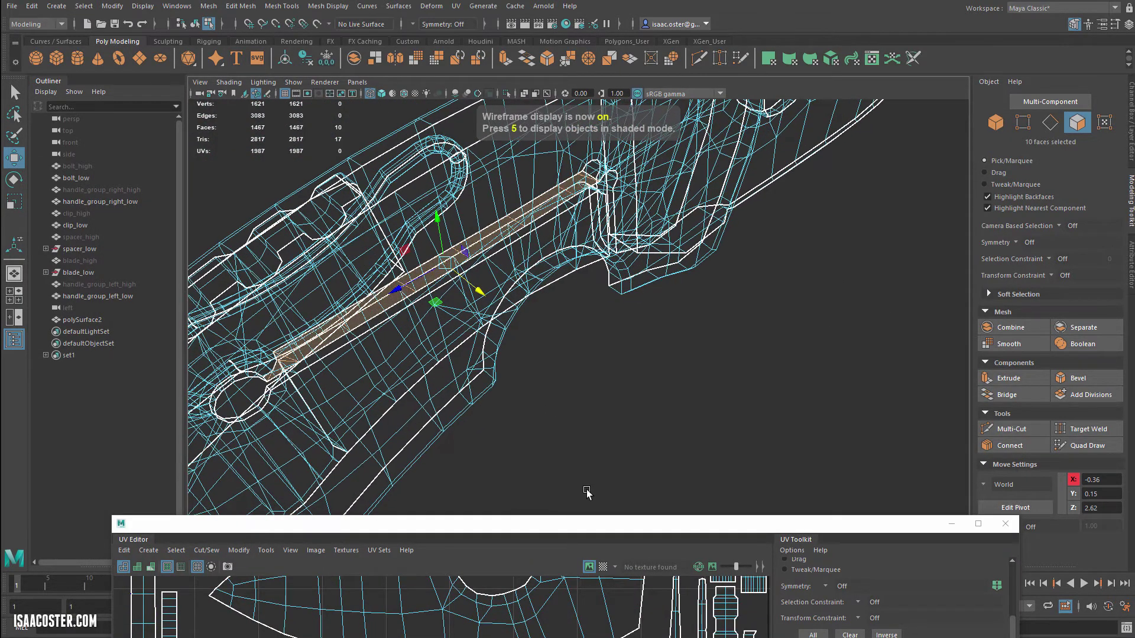
{"action": "left_click_drag", "start_coordinate": [479, 294], "coordinate": [544, 324], "text": "alt"}
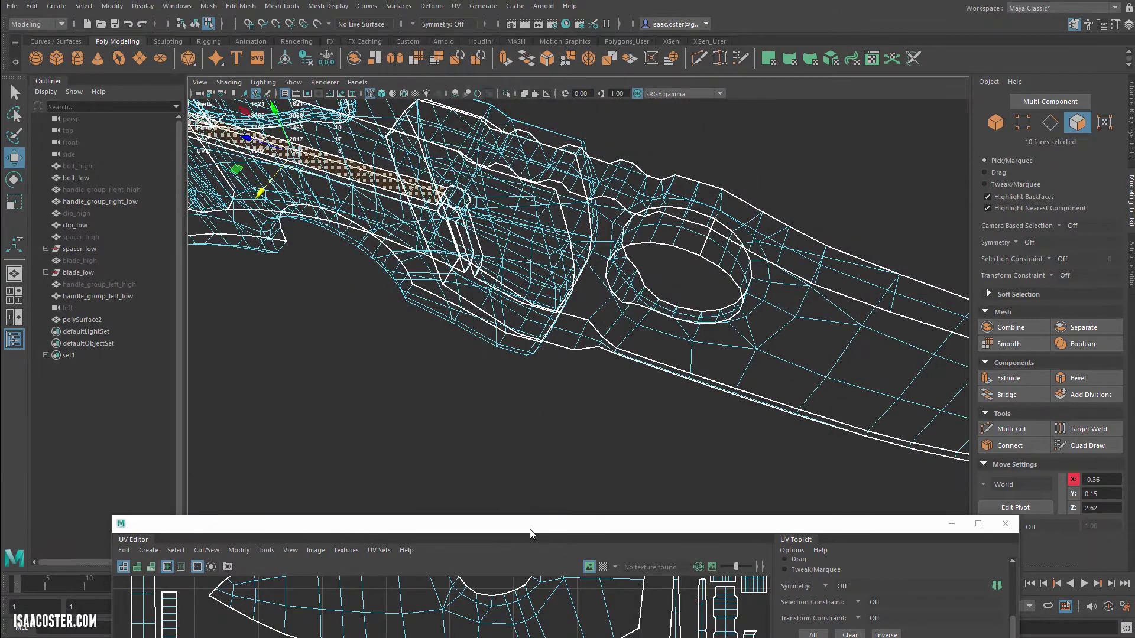
{"action": "left_click_drag", "start_coordinate": [530, 533], "coordinate": [536, 98]}
{"action": "scroll", "coordinate": [399, 371], "scroll_direction": "up", "scroll_amount": 2}
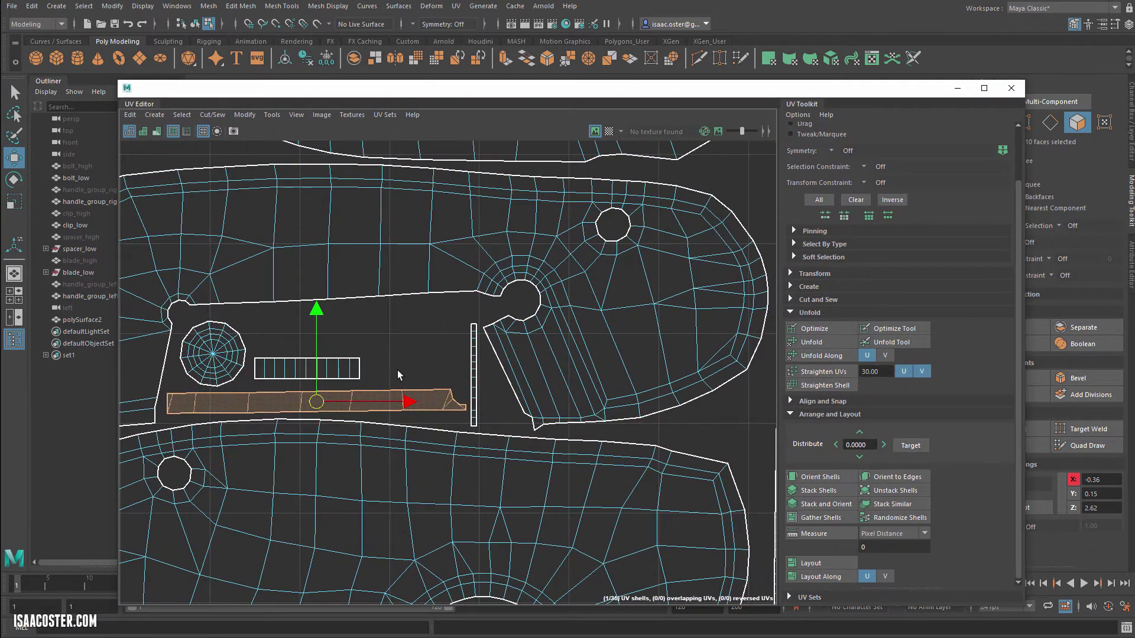
- Rotate the long notched strip shell slightly clockwise and clear the selection
{"action": "key", "text": "e"}
{"action": "left_click_drag", "start_coordinate": [402, 384], "coordinate": [402, 388]}
{"action": "left_click", "coordinate": [431, 353]}
- Examine the packed layout for curved or tilted shells, including the teeth row and the long strips
{"action": "scroll", "coordinate": [383, 372], "scroll_direction": "down", "scroll_amount": 2}
{"action": "scroll", "coordinate": [379, 391], "scroll_direction": "up", "scroll_amount": 1}
{"action": "middle_click_drag", "start_coordinate": [379, 391], "coordinate": [360, 424], "text": "alt"}
{"action": "scroll", "coordinate": [359, 424], "scroll_direction": "down", "scroll_amount": 2}
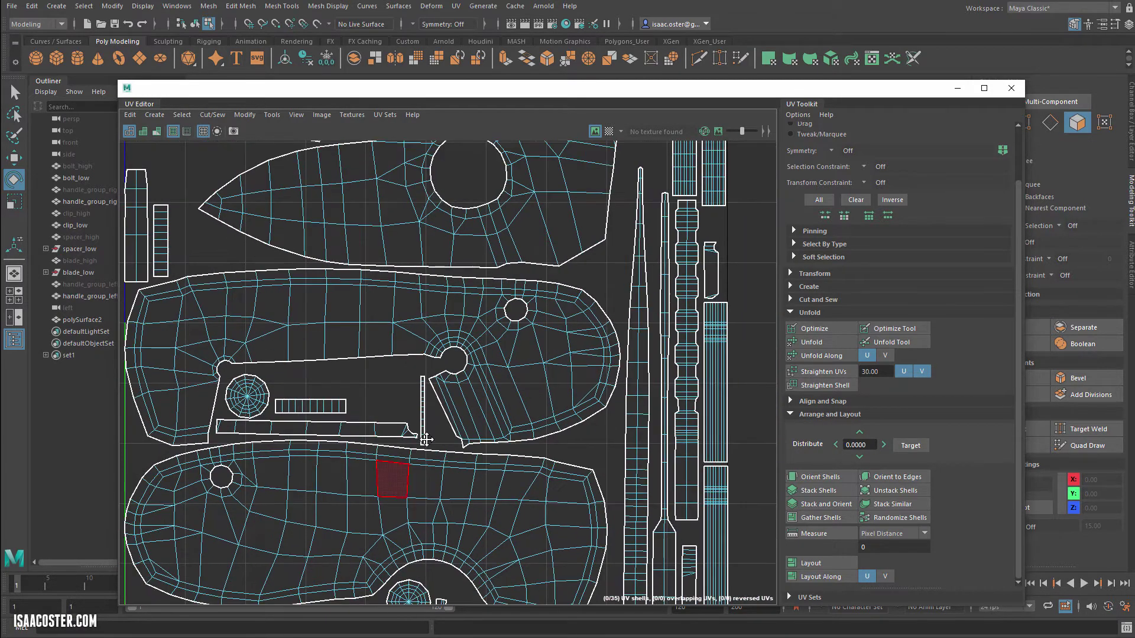
{"action": "middle_click_drag", "start_coordinate": [408, 472], "coordinate": [511, 276], "text": "alt"}
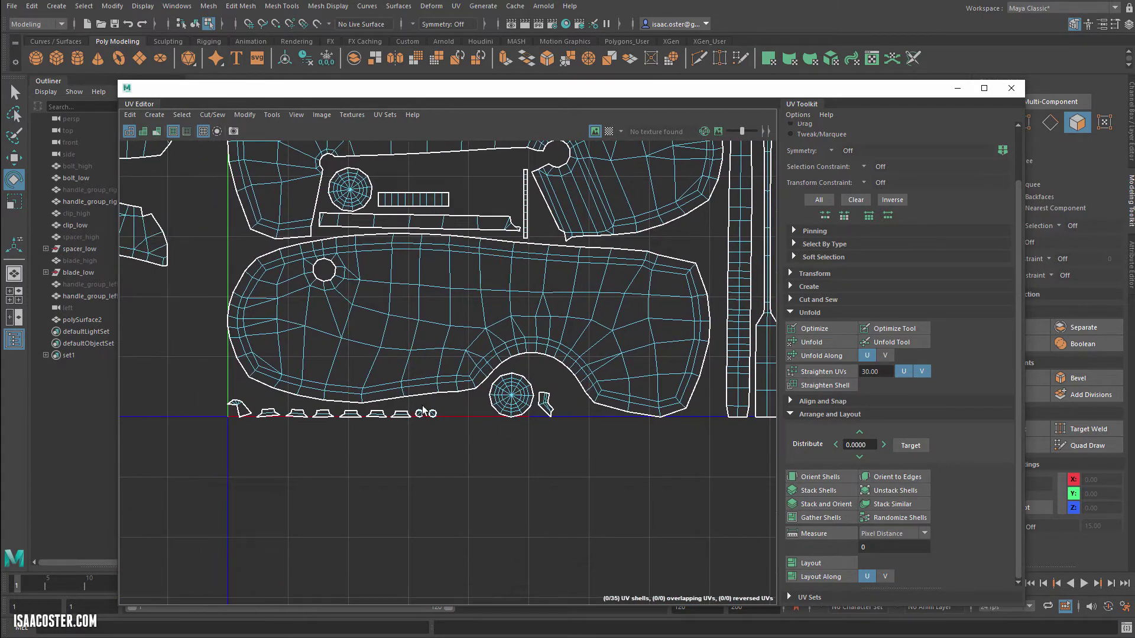
{"action": "middle_click_drag", "start_coordinate": [484, 431], "coordinate": [263, 394], "text": "alt"}
{"action": "scroll", "coordinate": [480, 438], "scroll_direction": "down", "scroll_amount": 1}
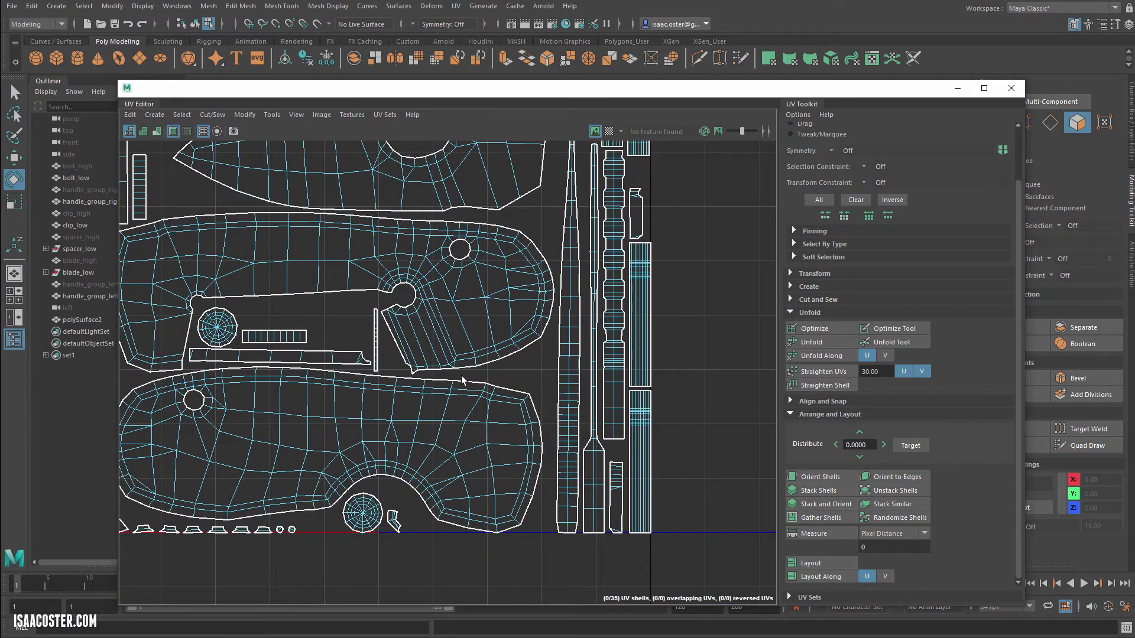
{"action": "scroll", "coordinate": [466, 381], "scroll_direction": "down", "scroll_amount": 2}
{"action": "scroll", "coordinate": [509, 358], "scroll_direction": "up", "scroll_amount": 1}
- Select all shells inside the UV tile, lay them out again without the three set-aside shells, and clear the selection
{"action": "right_click_drag", "start_coordinate": [410, 301], "coordinate": [419, 332]}
{"action": "scroll", "coordinate": [470, 325], "scroll_direction": "down", "scroll_amount": 3}
{"action": "left_click_drag", "start_coordinate": [612, 159], "coordinate": [295, 479]}
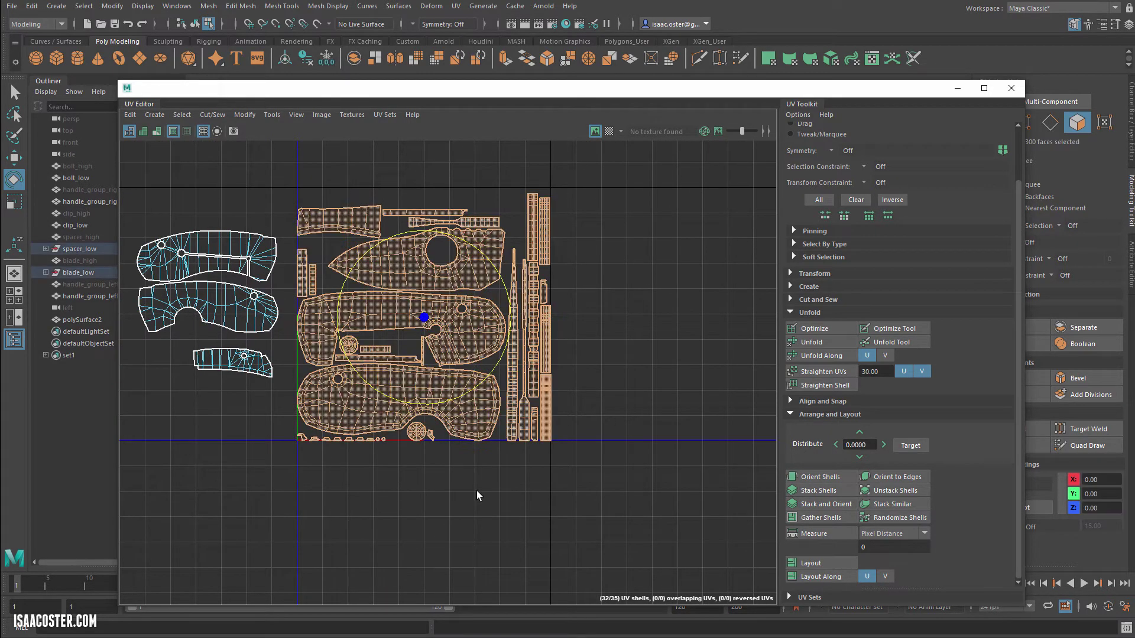
{"action": "left_click", "coordinate": [838, 562]}
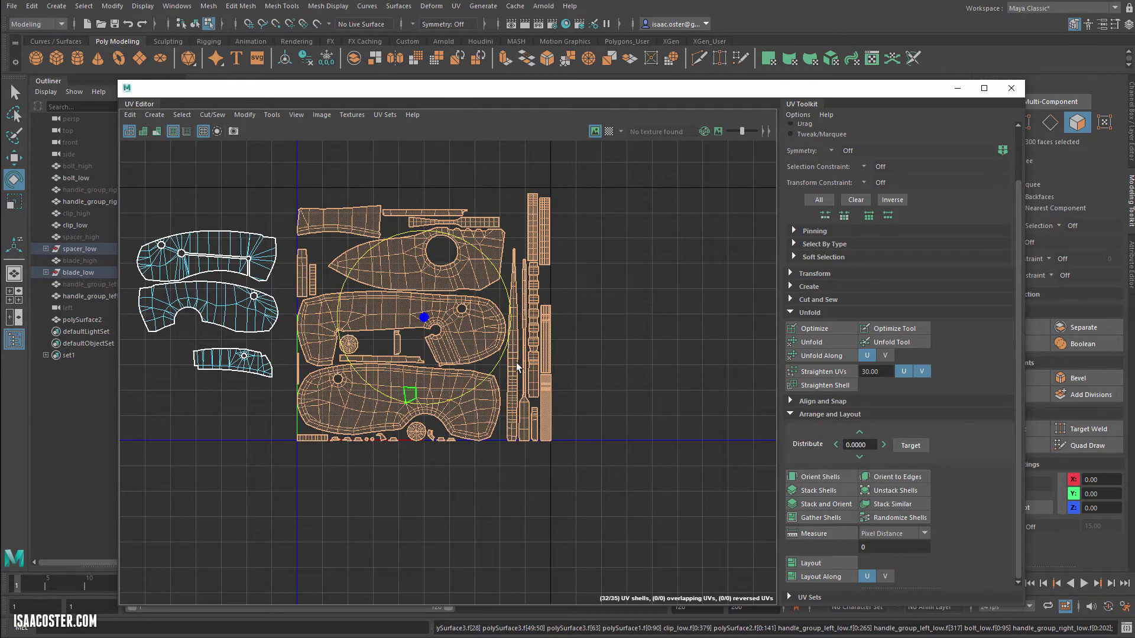
{"action": "scroll", "coordinate": [555, 346], "scroll_direction": "up", "scroll_amount": 2}
{"action": "left_click", "coordinate": [323, 349]}
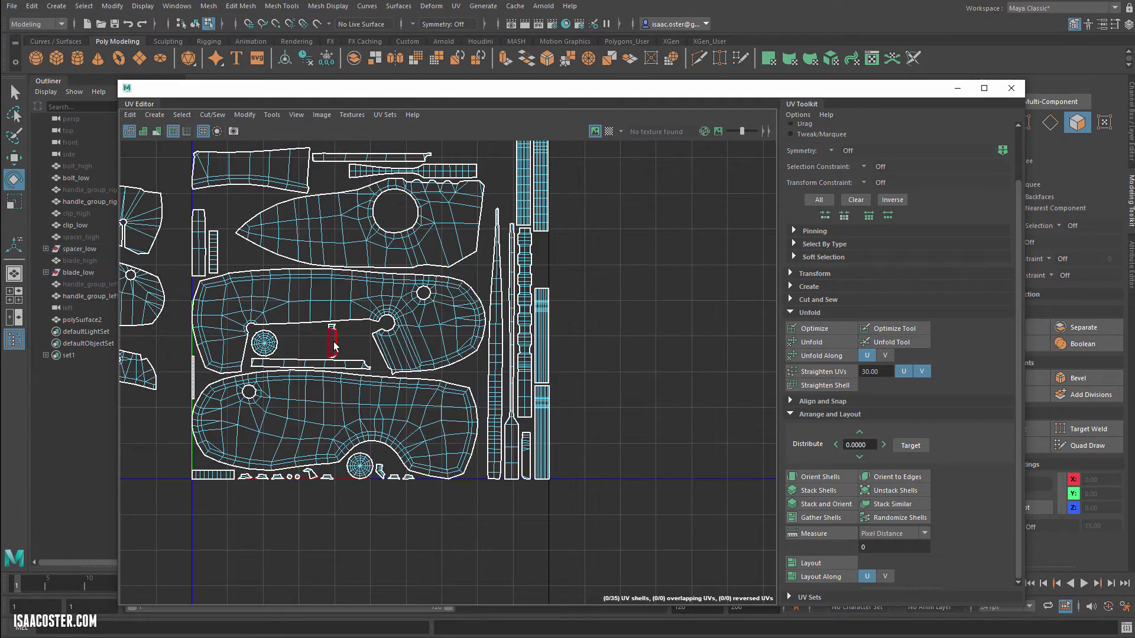
- Rotate the short strip shell in the handle cutout to horizontal, move it into the gap above the blade shell, and clear the selection
{"action": "left_click", "coordinate": [333, 346]}
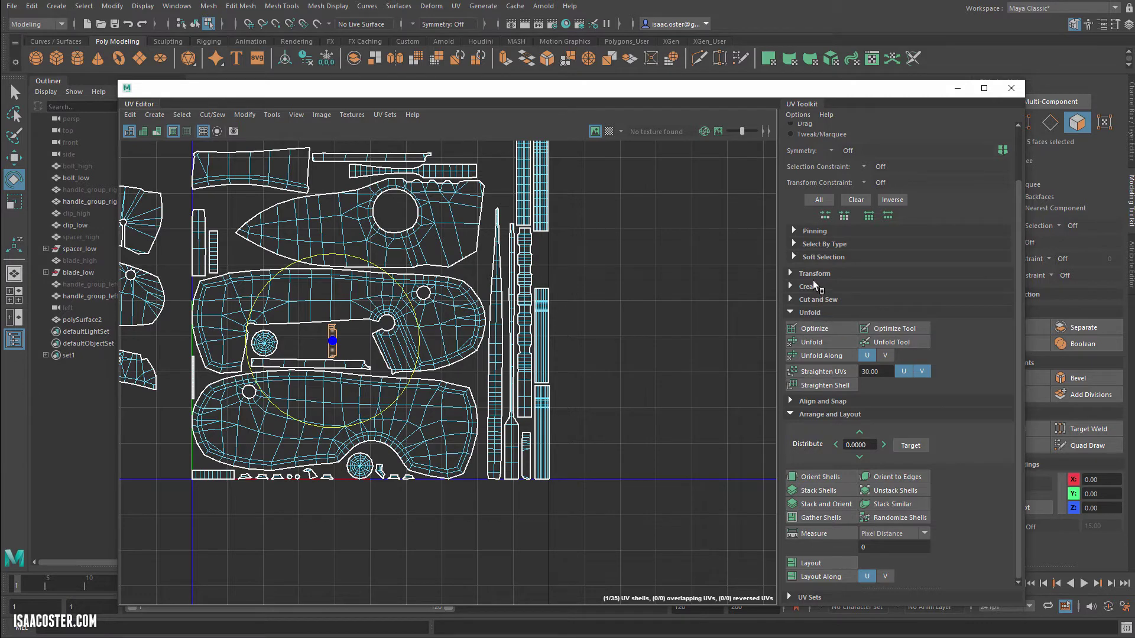
{"action": "mouse_move", "coordinate": [387, 278]}
{"action": "left_mouse_down"}
{"action": "mouse_move", "coordinate": [397, 347]}
{"action": "mouse_move", "coordinate": [378, 377]}
{"action": "left_mouse_up"}
{"action": "key", "text": "w"}
{"action": "left_click_drag", "start_coordinate": [333, 341], "coordinate": [328, 173]}
{"action": "left_click", "coordinate": [605, 221]}
{"action": "middle_click_drag", "start_coordinate": [592, 316], "coordinate": [725, 373], "text": "alt"}
{"action": "scroll", "coordinate": [678, 411], "scroll_direction": "down", "scroll_amount": 2}
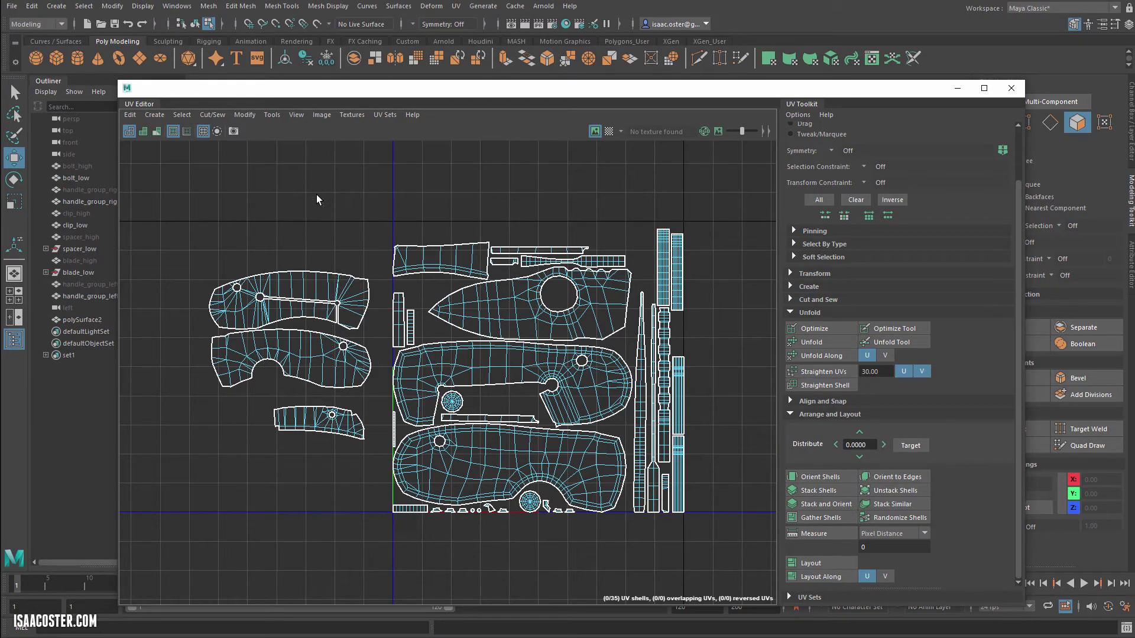
- Select the three inner shells set aside outside the tile, scale them down to about half size, and clear the selection
{"action": "left_click", "coordinate": [306, 285]}
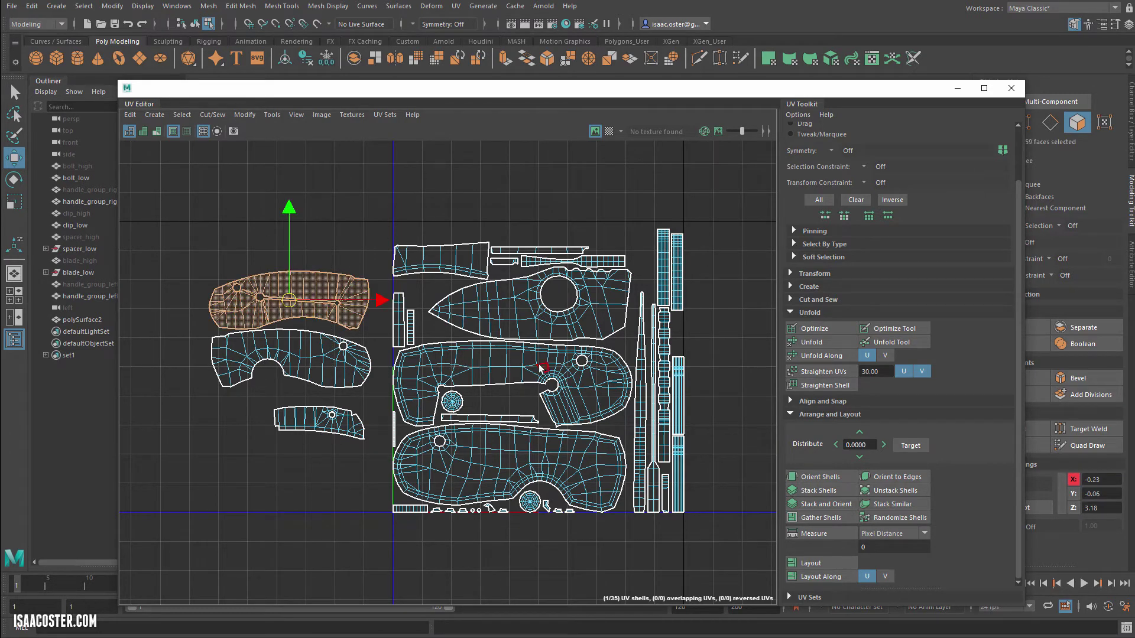
{"action": "left_click", "coordinate": [463, 358]}
{"action": "left_click", "coordinate": [354, 288]}
{"action": "left_click_drag", "start_coordinate": [185, 232], "coordinate": [381, 452]}
{"action": "key", "text": "r"}
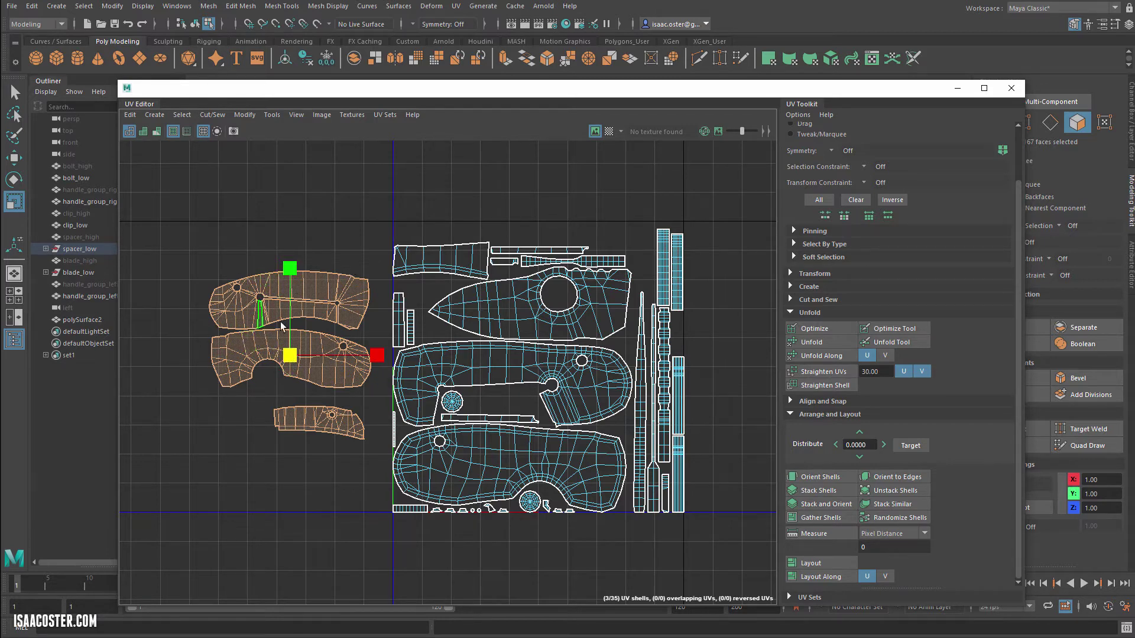
{"action": "left_click_drag", "start_coordinate": [289, 355], "coordinate": [260, 329]}
{"action": "key", "text": "w"}
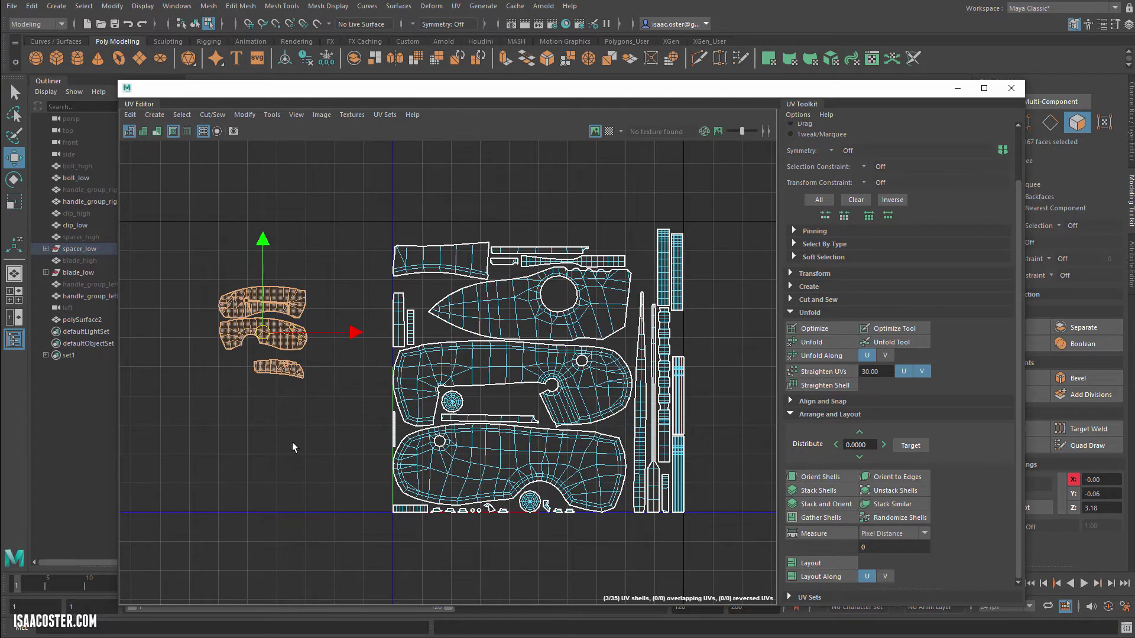
{"action": "middle_click_drag", "start_coordinate": [292, 442], "coordinate": [271, 438], "text": "alt"}
{"action": "scroll", "coordinate": [288, 440], "scroll_direction": "up", "scroll_amount": 2}
{"action": "left_click", "coordinate": [313, 429]}
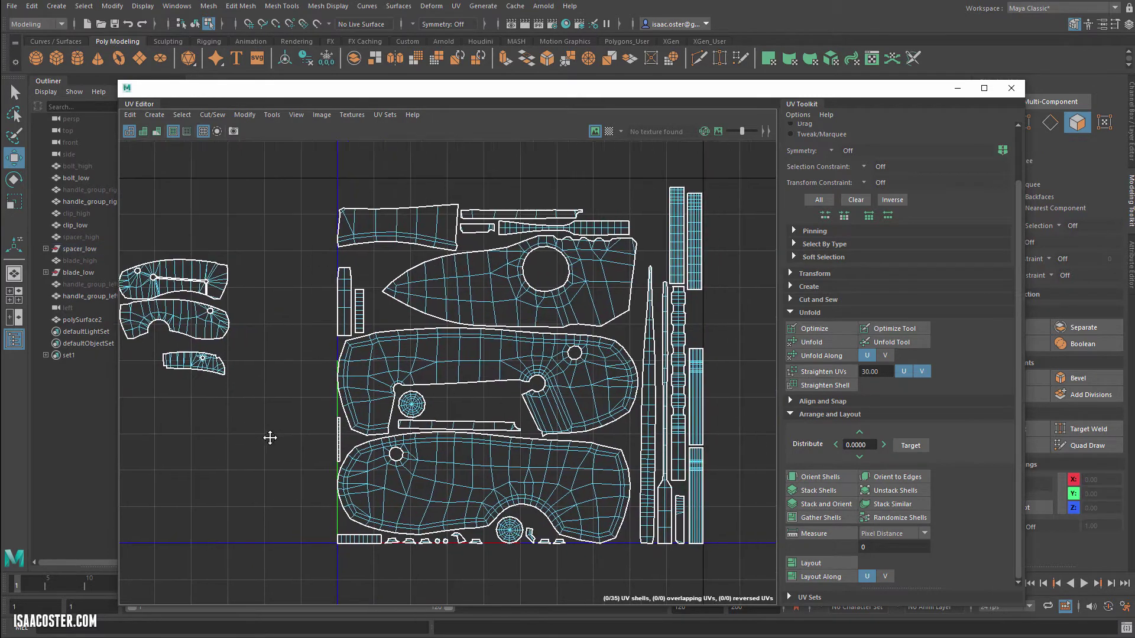
- Try laying out all shells together, including the three reduced inner shells, and undo the layout
{"action": "scroll", "coordinate": [611, 384], "scroll_direction": "down", "scroll_amount": 1}
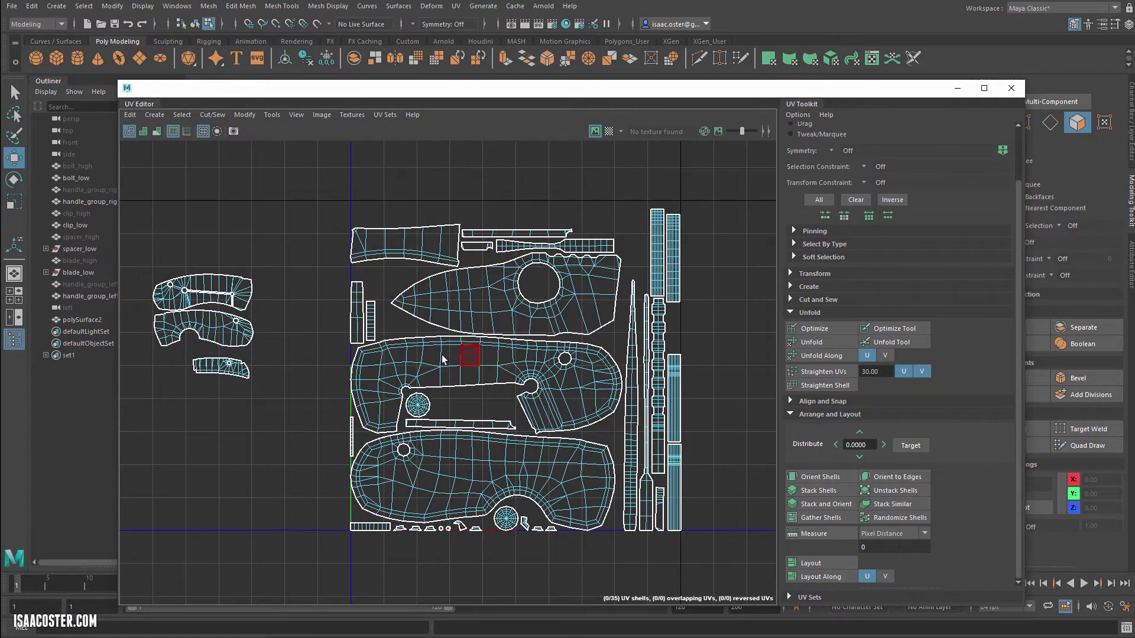
{"action": "scroll", "coordinate": [164, 226], "scroll_direction": "down", "scroll_amount": 1}
{"action": "left_click_drag", "start_coordinate": [127, 194], "coordinate": [651, 519]}
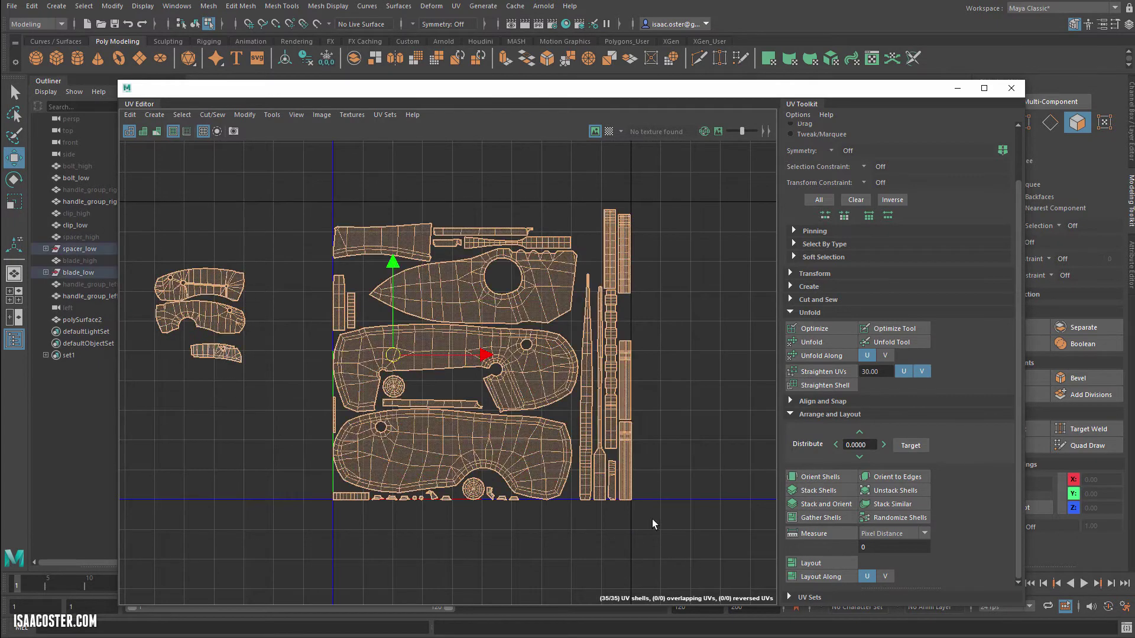
{"action": "left_click", "coordinate": [819, 563]}
{"action": "key", "text": "ctrl+z"}
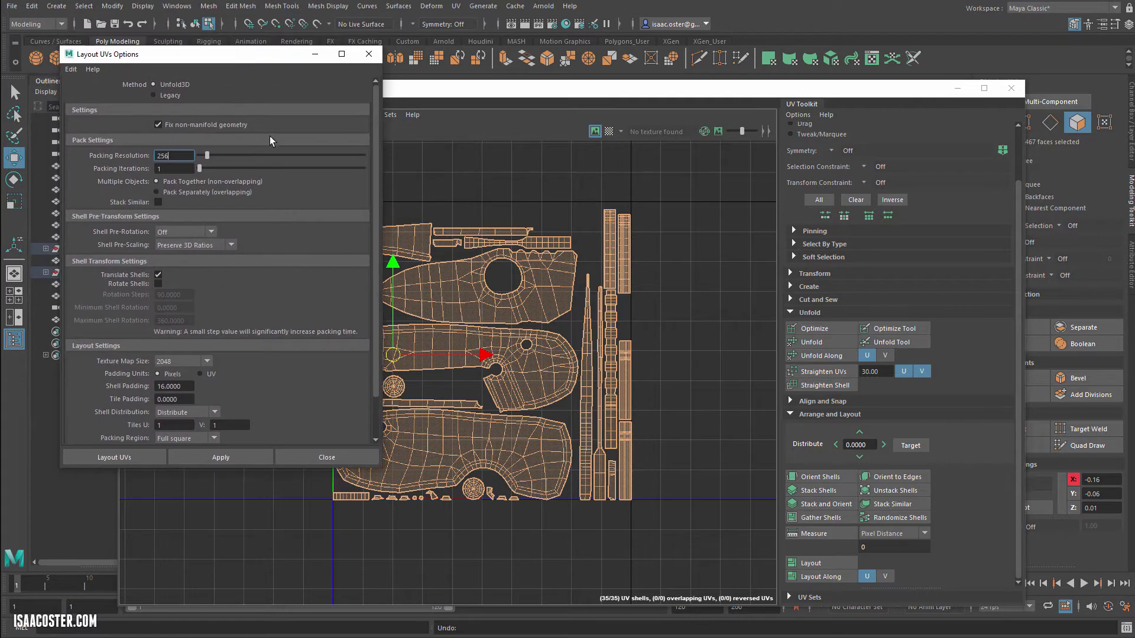
- Set Shell Pre-Scaling to Off in the Layout UVs options and clear the shell selection
{"action": "left_click", "coordinate": [229, 246]}
{"action": "left_click", "coordinate": [202, 259]}
{"action": "left_click_drag", "start_coordinate": [204, 63], "coordinate": [928, 86]}
{"action": "left_click", "coordinate": [306, 274]}
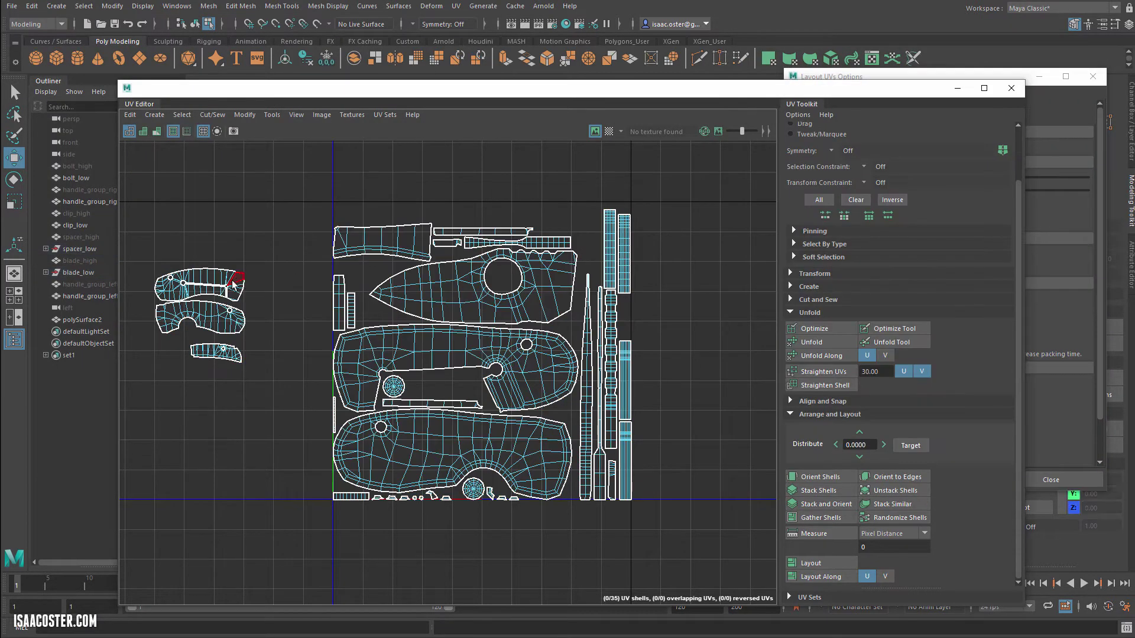
- Try laying out all shells inside and outside the tile together without pre-scaling
{"action": "left_click", "coordinate": [232, 282]}
{"action": "left_click", "coordinate": [233, 321]}
{"action": "left_click", "coordinate": [229, 357]}
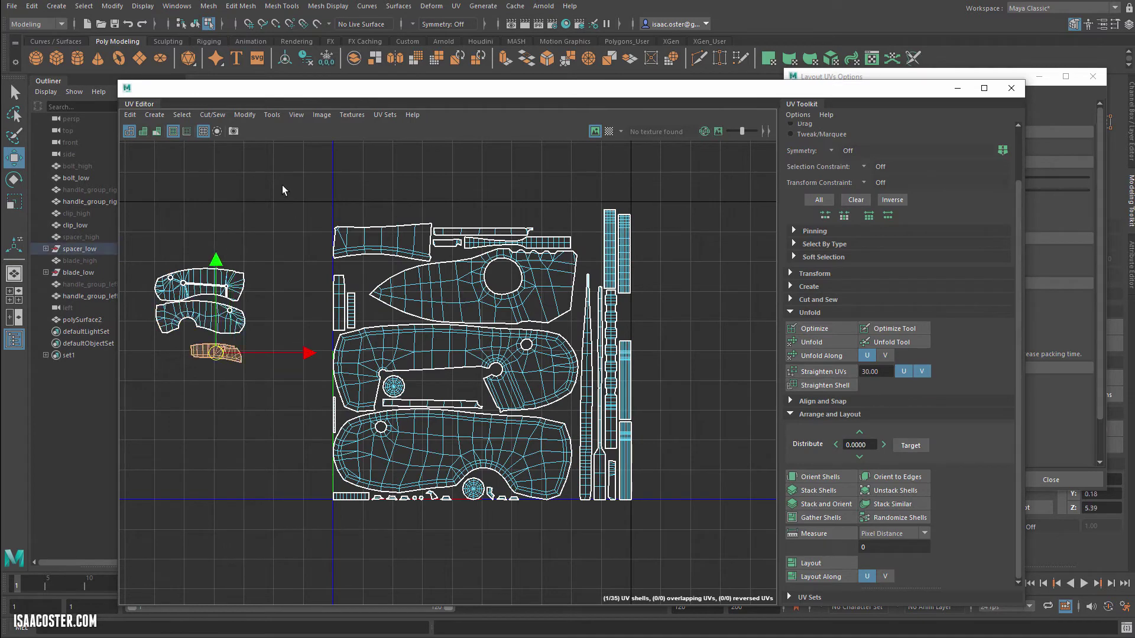
{"action": "left_click_drag", "start_coordinate": [284, 179], "coordinate": [714, 552]}
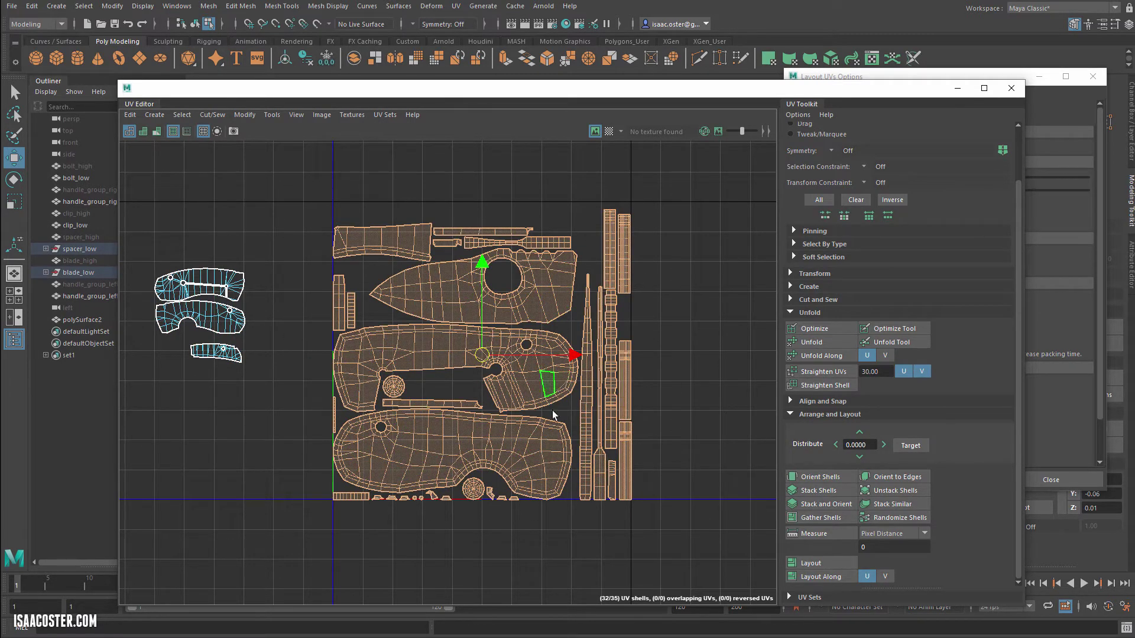
{"action": "left_click", "coordinate": [608, 234]}
{"action": "left_click_drag", "start_coordinate": [701, 174], "coordinate": [95, 562]}
{"action": "left_click", "coordinate": [813, 568]}
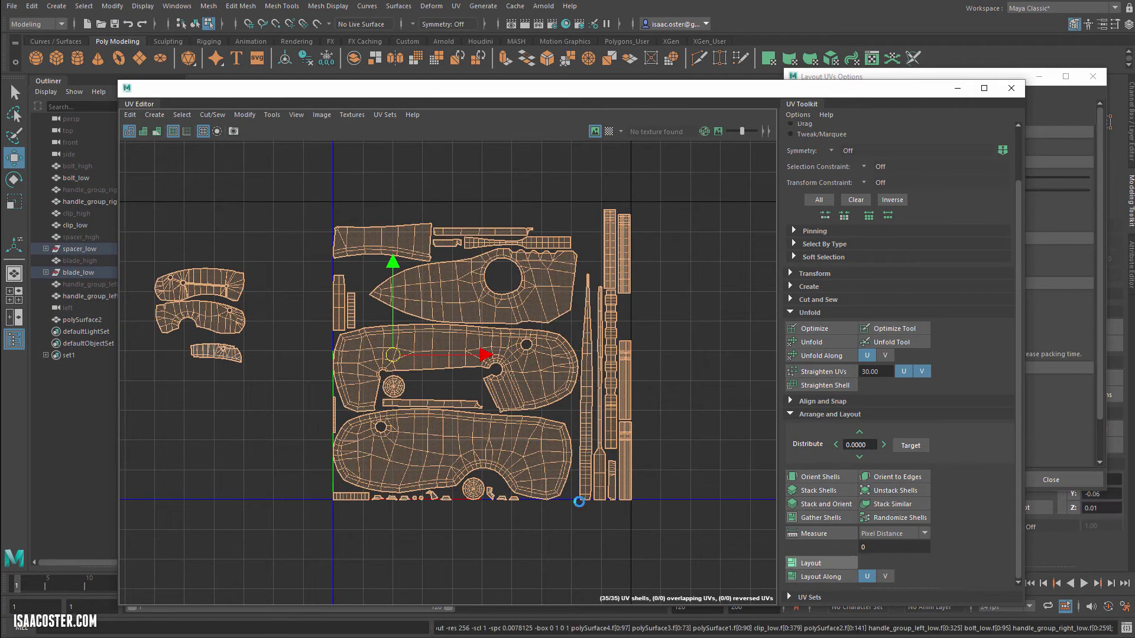
- Undo the last layout, the selections and the last scaling of the three inner shells, and clear the selection
{"action": "key", "text": "ctrl+z"}
{"action": "key", "text": "ctrl+z"}
{"action": "key", "text": "ctrl+z"}
{"action": "key", "text": "ctrl+z"}
{"action": "key", "text": "ctrl+z"}
{"action": "middle_click_drag", "start_coordinate": [376, 352], "coordinate": [395, 368], "text": "alt"}
{"action": "key", "text": "ctrl+z"}
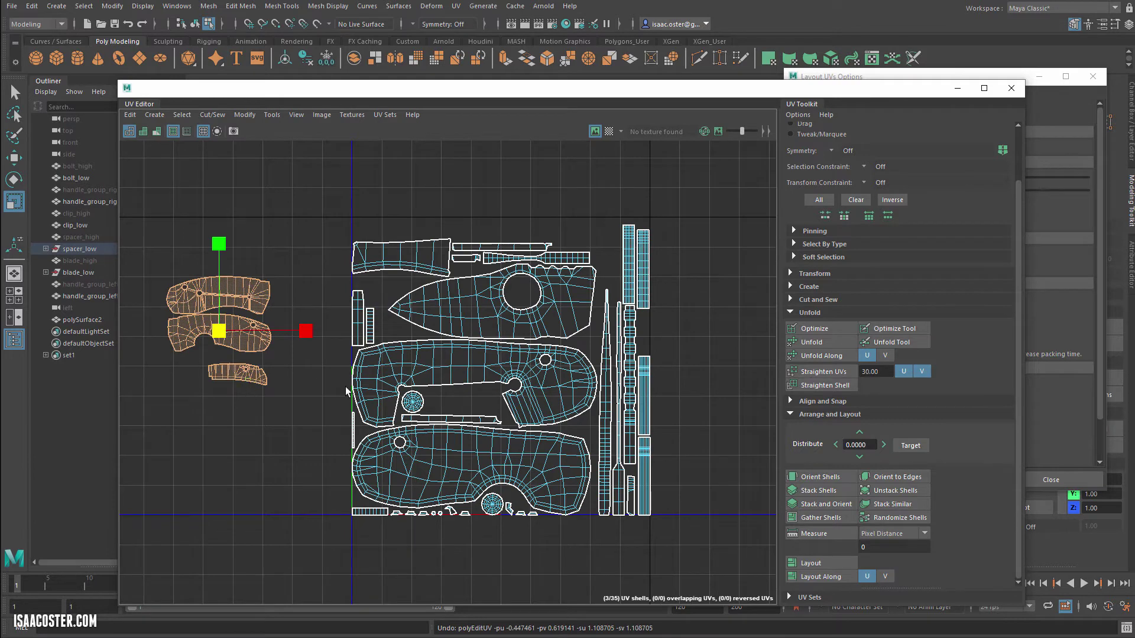
{"action": "left_click", "coordinate": [182, 172]}
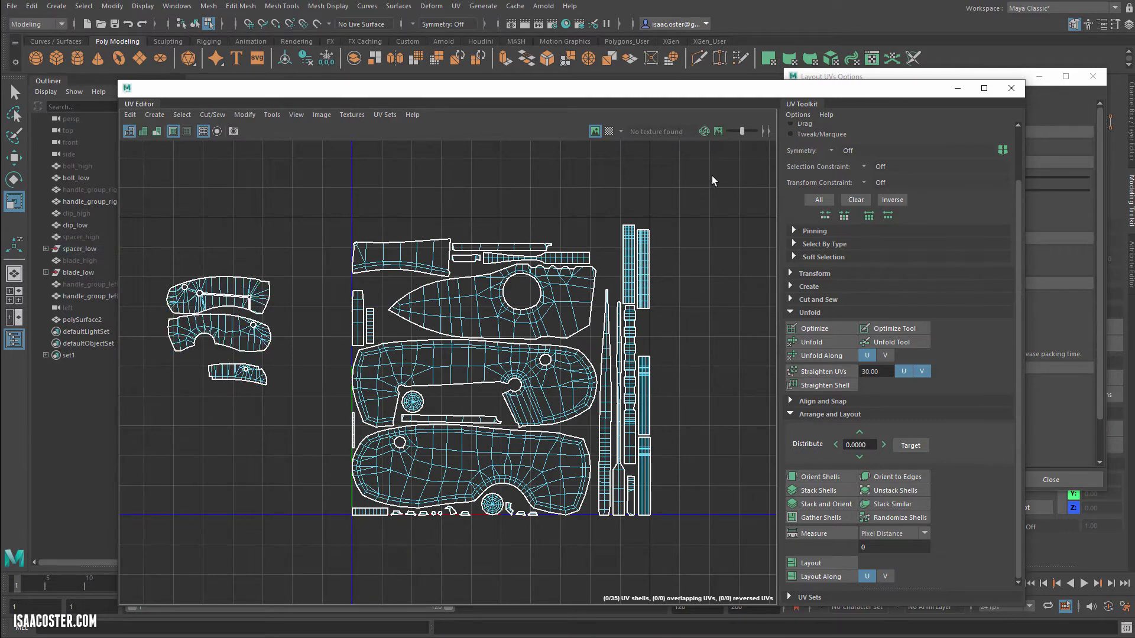
- Select the shells in the tile and the three set-aside inner shells in turn to compare their relative sizes
{"action": "left_click_drag", "start_coordinate": [712, 180], "coordinate": [295, 531]}
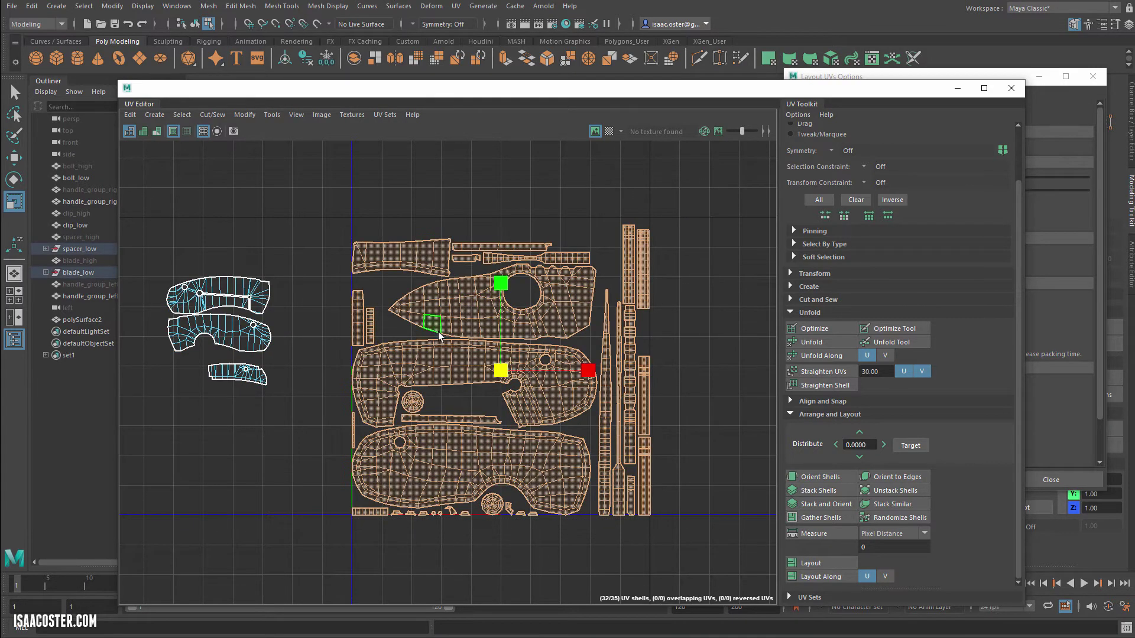
{"action": "left_click", "coordinate": [694, 193]}
{"action": "left_click_drag", "start_coordinate": [698, 191], "coordinate": [336, 543]}
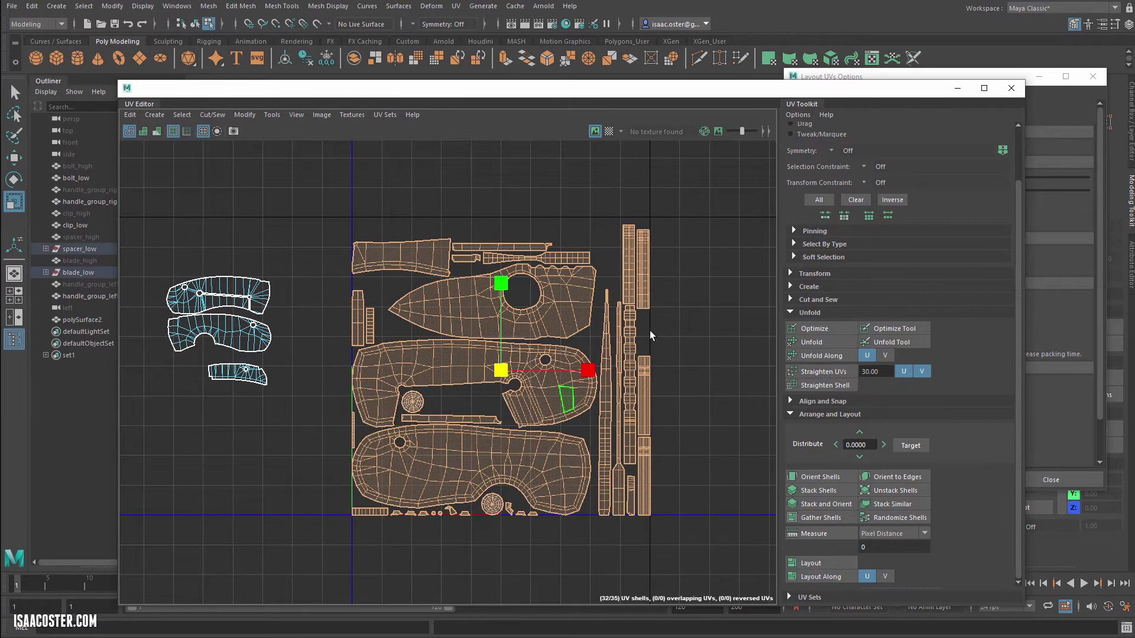
{"action": "left_click", "coordinate": [288, 280]}
{"action": "left_click_drag", "start_coordinate": [306, 244], "coordinate": [155, 467]}
{"action": "scroll", "coordinate": [291, 390], "scroll_direction": "up", "scroll_amount": 1}
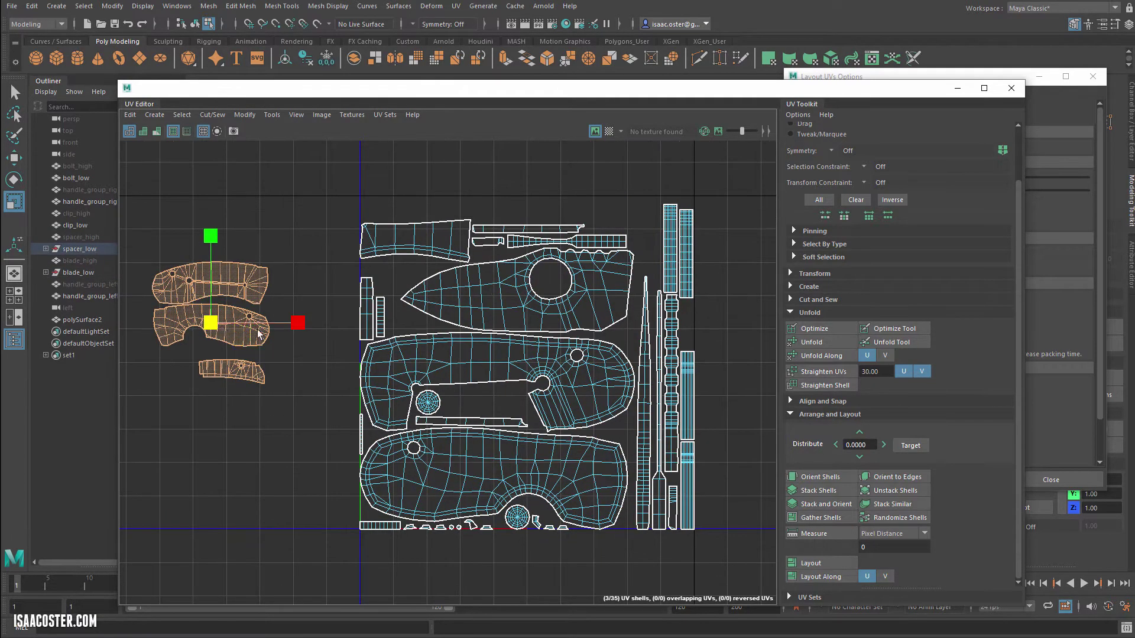
{"action": "scroll", "coordinate": [305, 378], "scroll_direction": "up", "scroll_amount": 1}
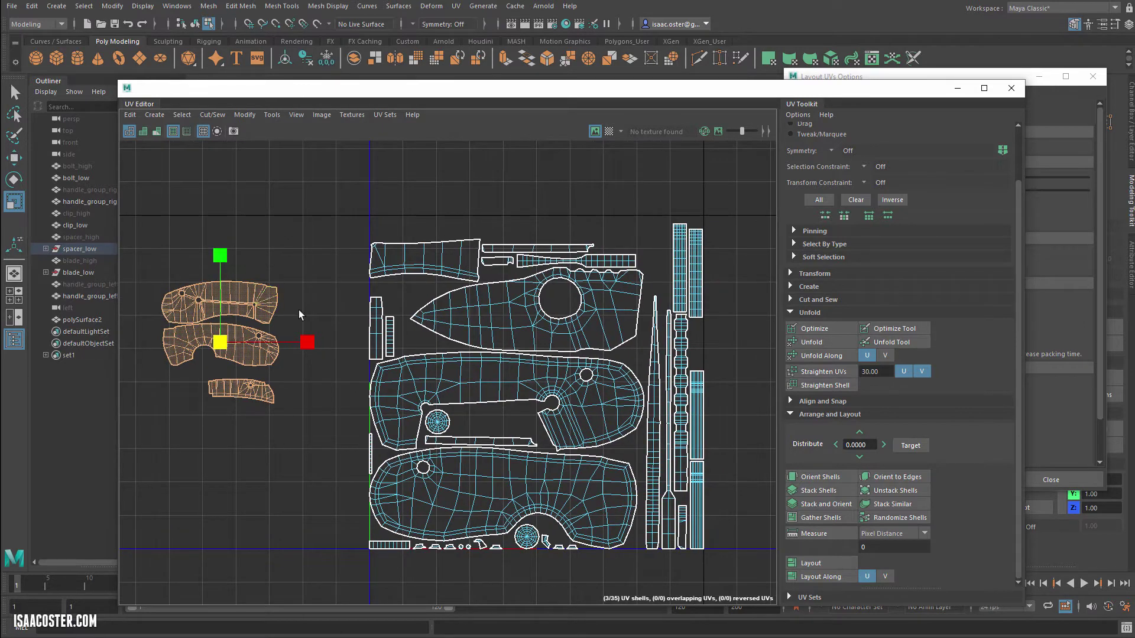
{"action": "scroll", "coordinate": [325, 257], "scroll_direction": "down", "scroll_amount": 1}
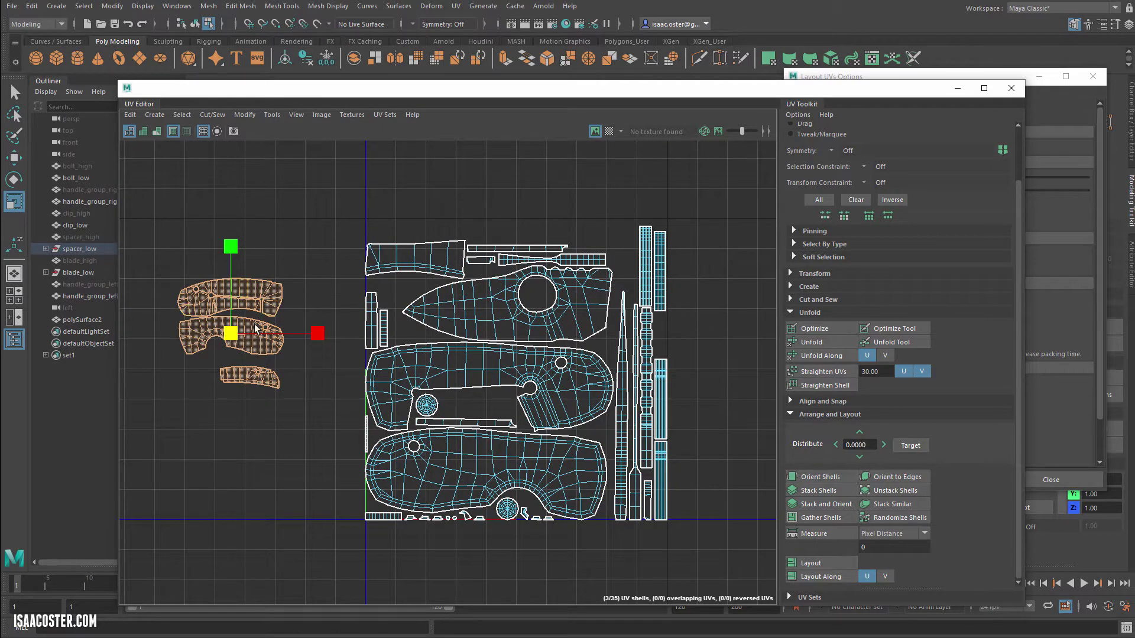
{"action": "middle_click_drag", "start_coordinate": [255, 426], "coordinate": [254, 428], "text": "alt"}
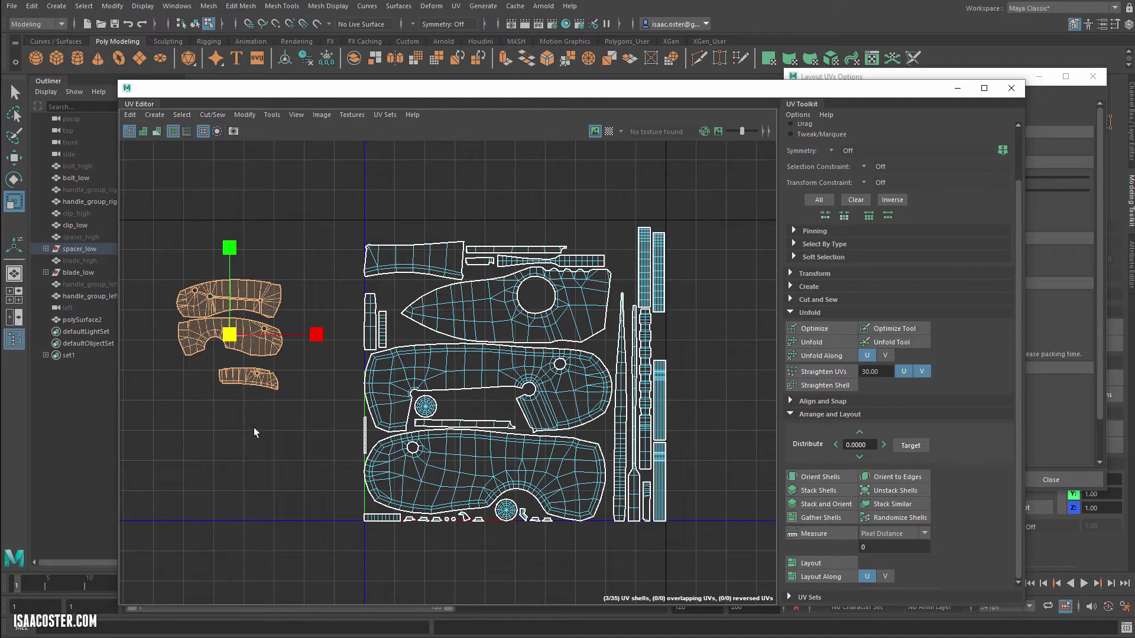
- Select every shell, apply the UV layout to all of them with Shell Pre-Scaling set to Off, and clear the selection
{"action": "left_click_drag", "start_coordinate": [686, 185], "coordinate": [121, 596]}
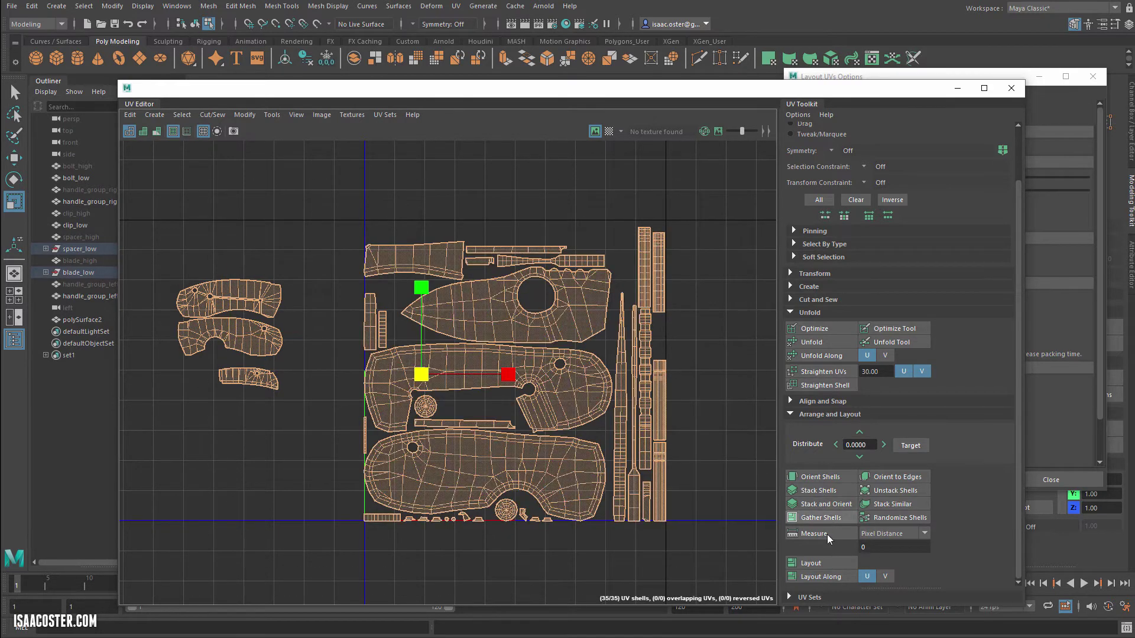
{"action": "left_click", "coordinate": [827, 564], "text": "shift"}
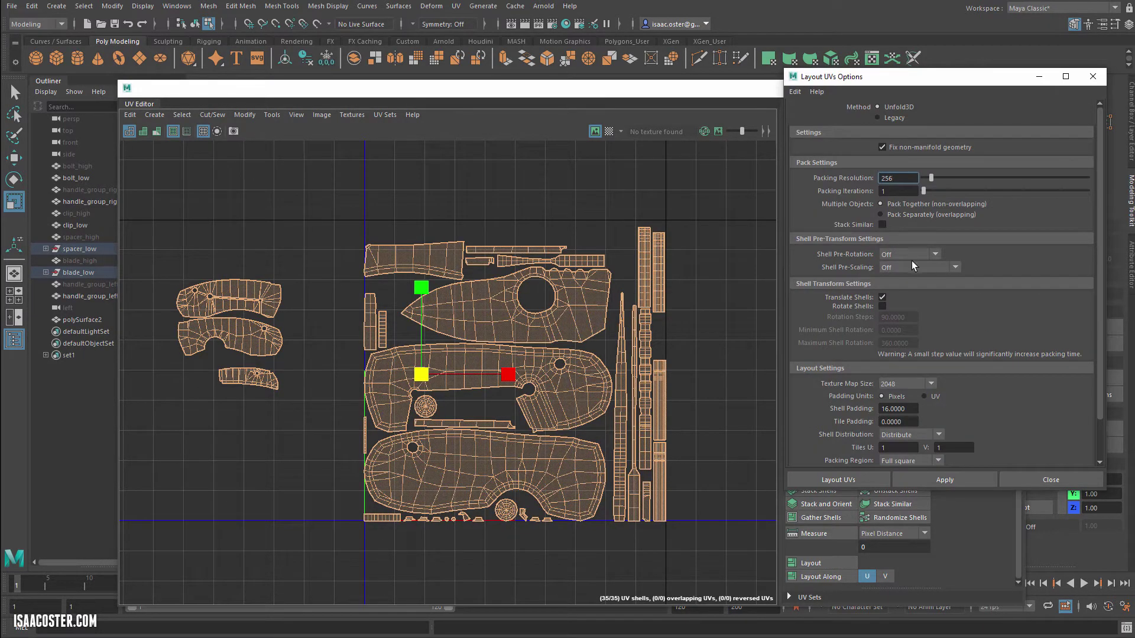
{"action": "left_click", "coordinate": [916, 267]}
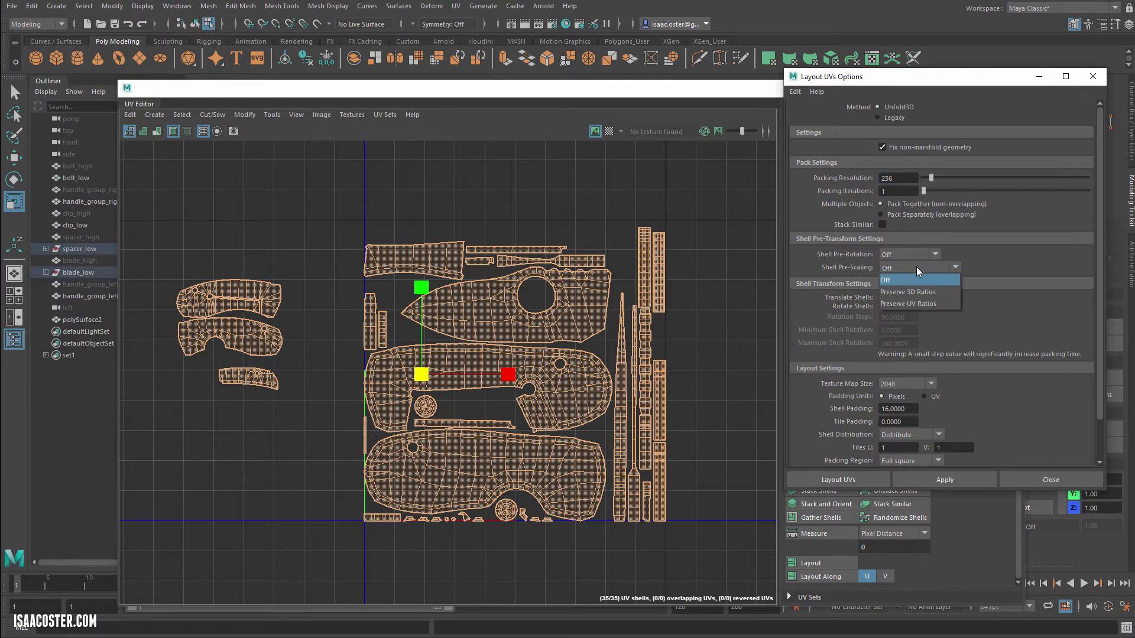
{"action": "left_click", "coordinate": [916, 304]}
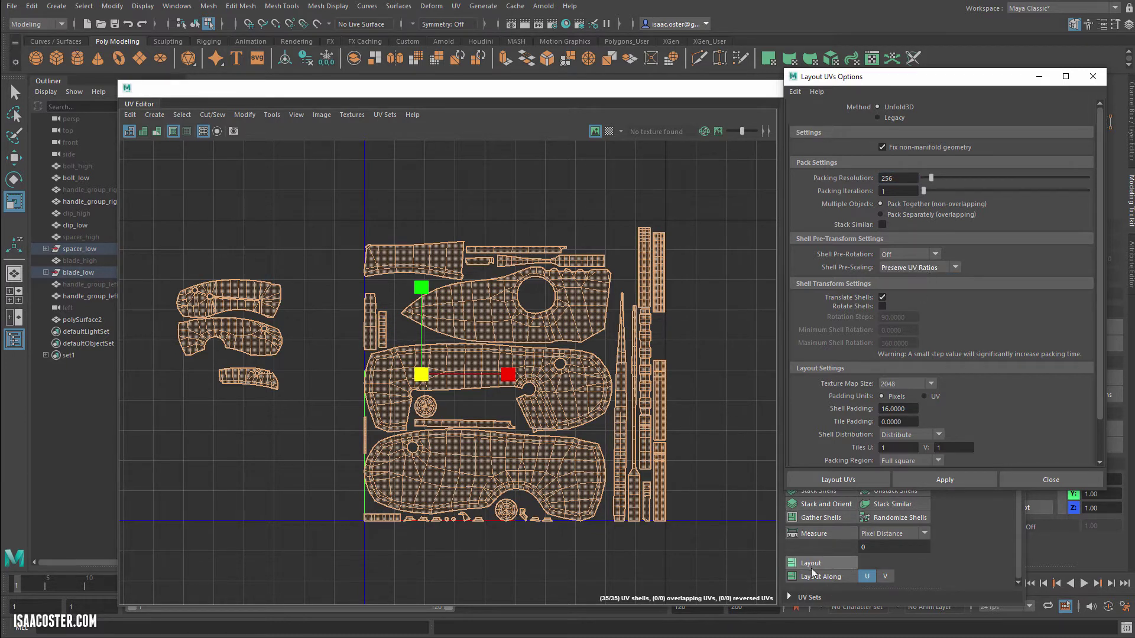
{"action": "left_click_drag", "start_coordinate": [852, 82], "coordinate": [857, 77]}
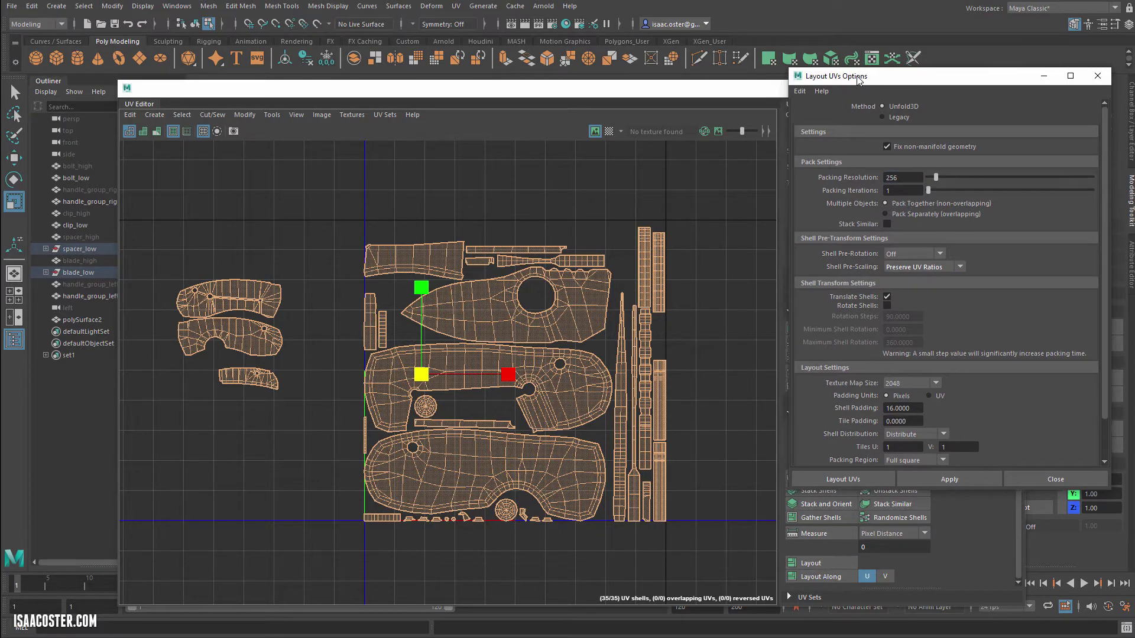
{"action": "left_click", "coordinate": [928, 267]}
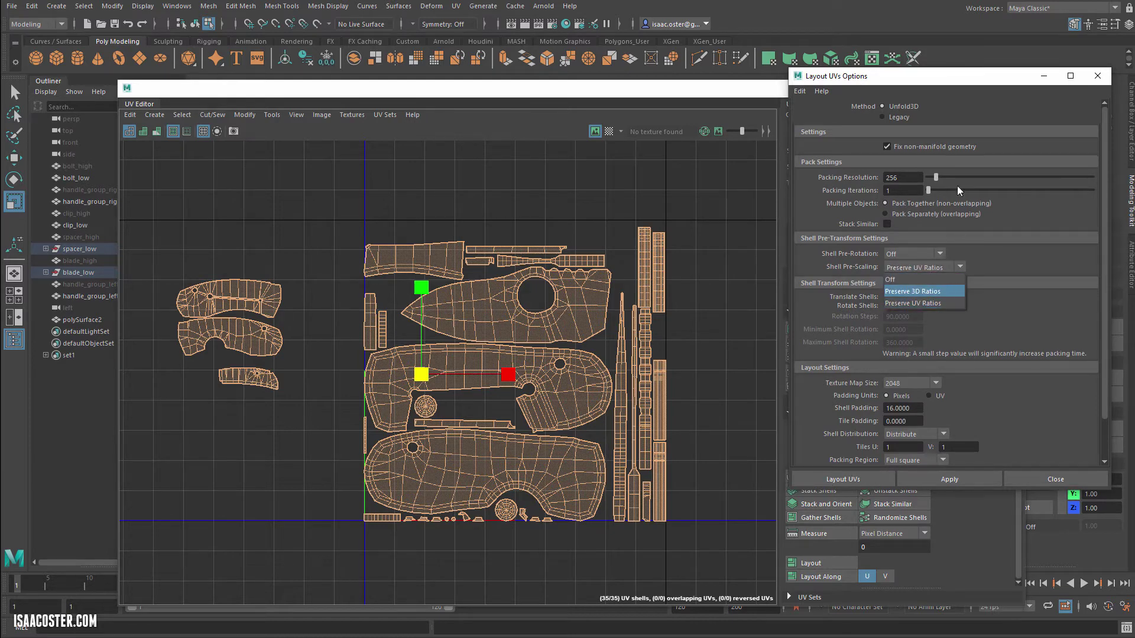
{"action": "left_click", "coordinate": [909, 280]}
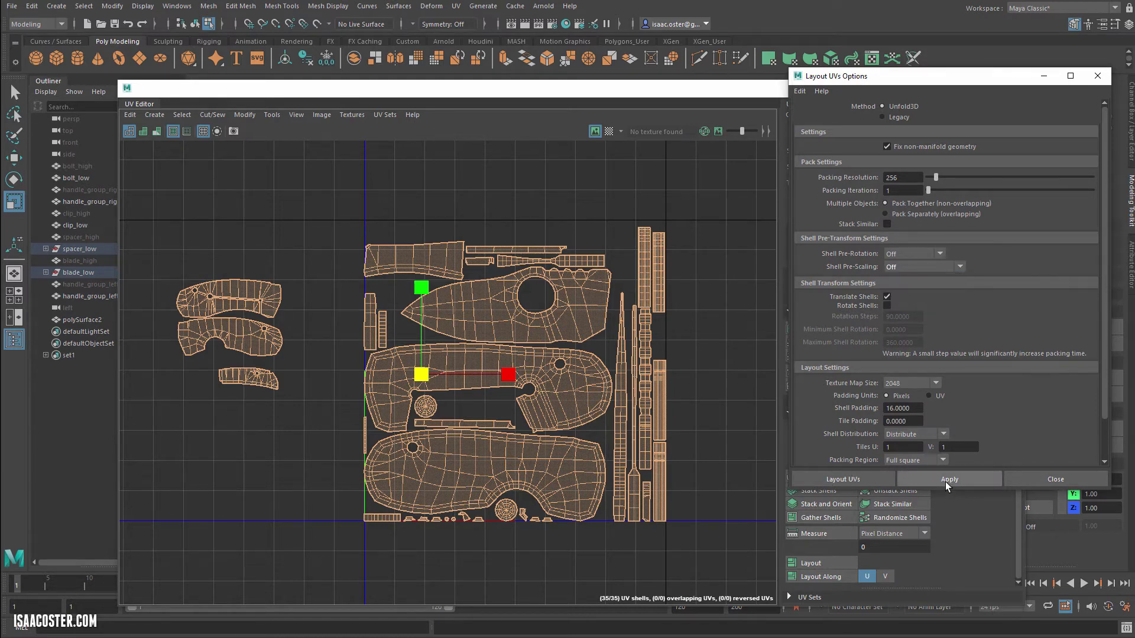
{"action": "left_click", "coordinate": [945, 480]}
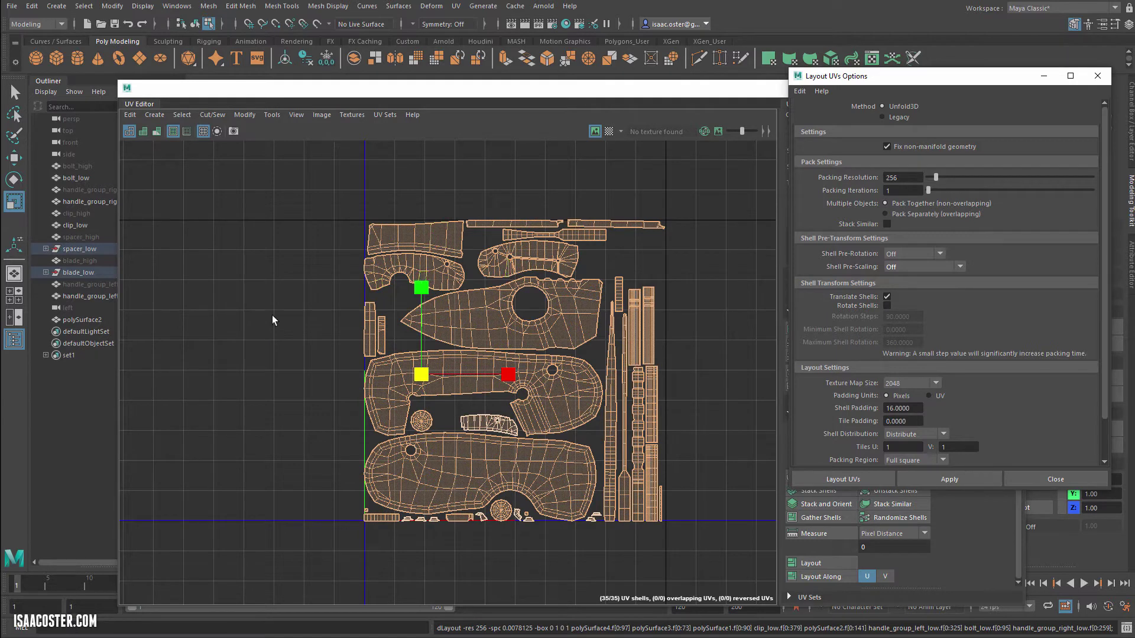
{"action": "left_click", "coordinate": [272, 316]}
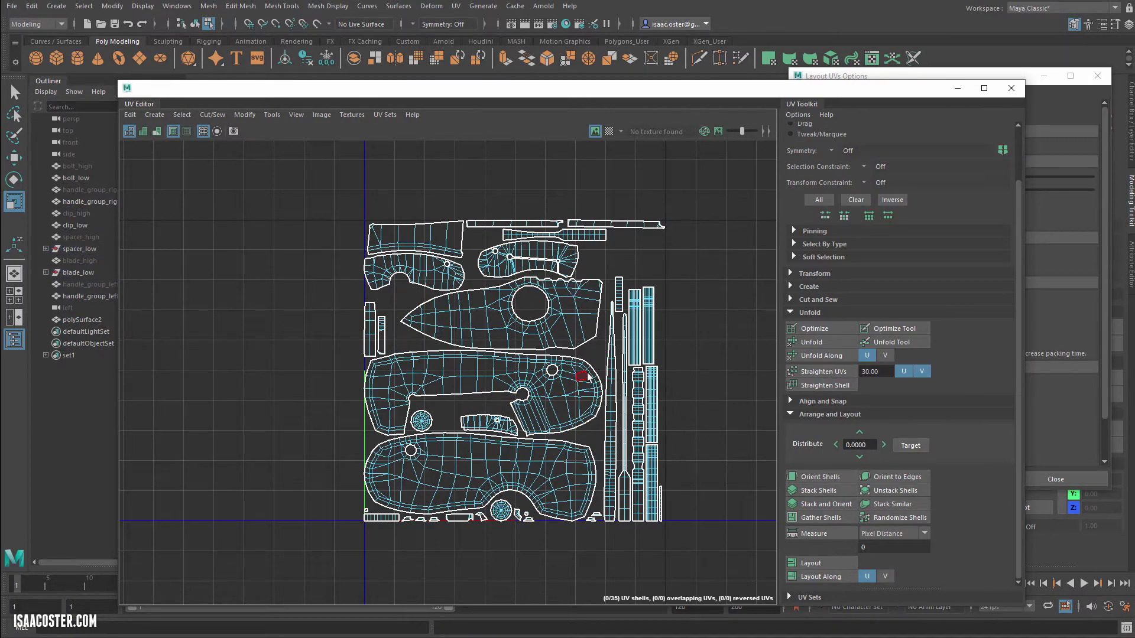
- Try enlarging the two small curved inner shells above the blade shell
{"action": "middle_click_drag", "start_coordinate": [587, 361], "coordinate": [494, 354], "text": "alt"}
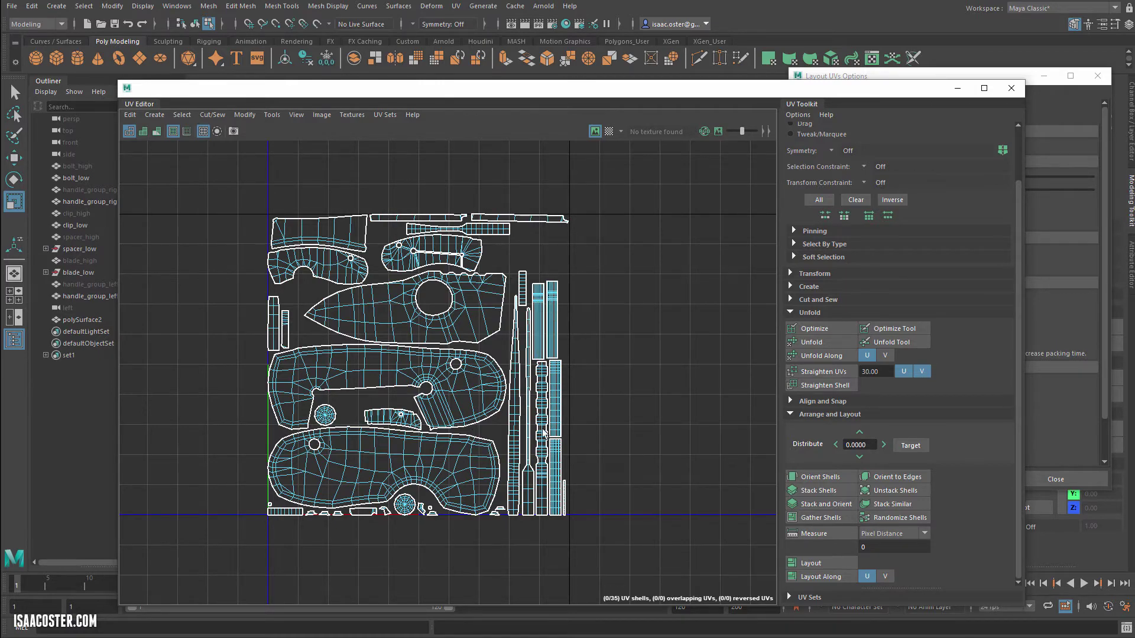
{"action": "scroll", "coordinate": [543, 433], "scroll_direction": "up", "scroll_amount": 5}
{"action": "scroll", "coordinate": [541, 431], "scroll_direction": "down", "scroll_amount": 2}
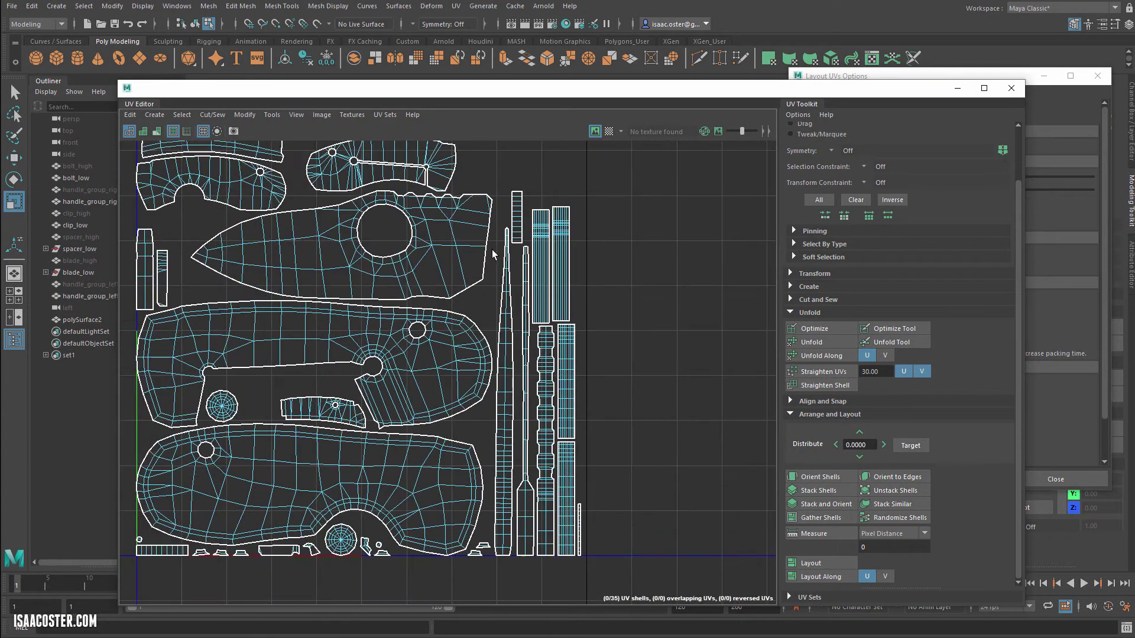
{"action": "scroll", "coordinate": [492, 250], "scroll_direction": "down", "scroll_amount": 3}
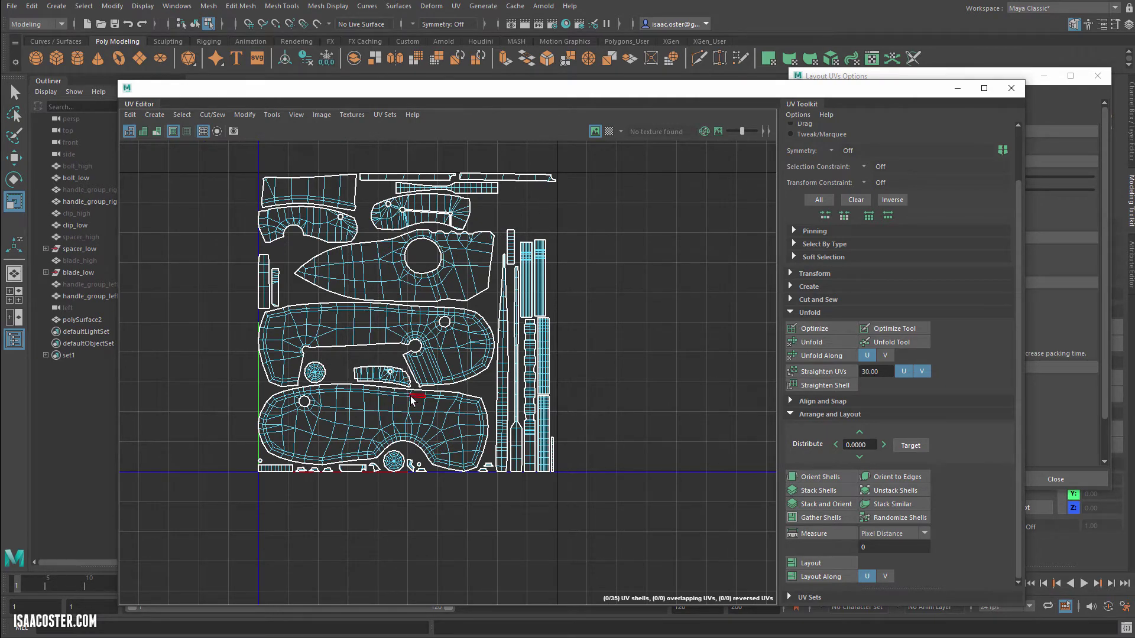
{"action": "scroll", "coordinate": [410, 395], "scroll_direction": "up", "scroll_amount": 3}
{"action": "middle_click_drag", "start_coordinate": [362, 287], "coordinate": [354, 434], "text": "alt"}
{"action": "left_click", "coordinate": [307, 293]}
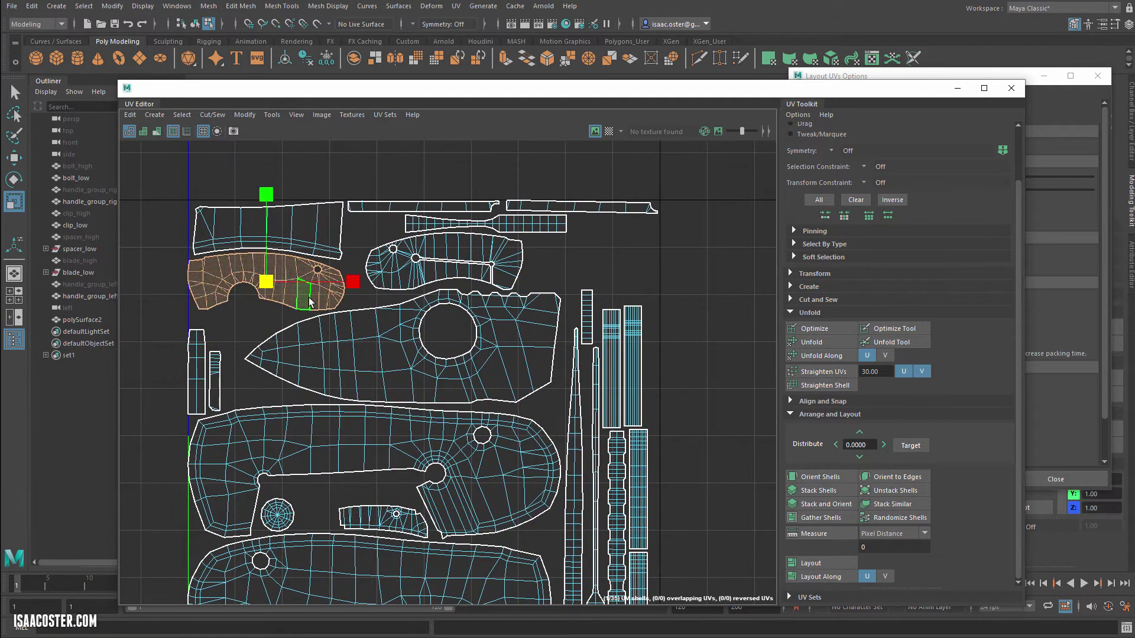
{"action": "left_click", "coordinate": [391, 270], "text": "shift"}
{"action": "left_click_drag", "start_coordinate": [363, 274], "coordinate": [375, 272]}
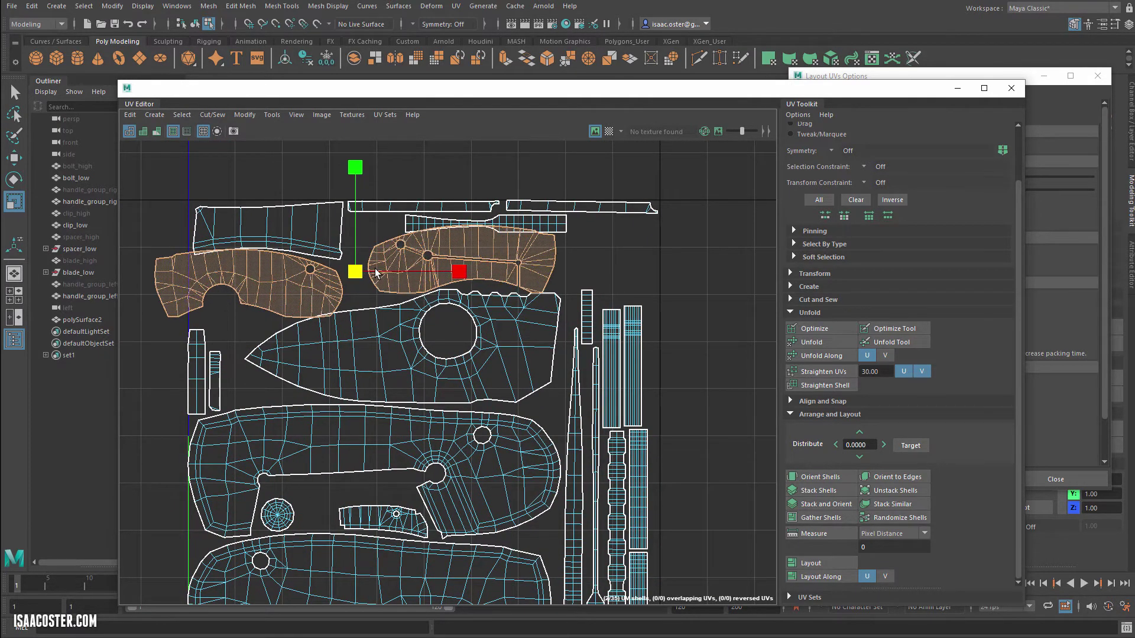
- Try laying out all shells again with Shell Pre-Scaling set to Off and clear the selection
{"action": "scroll", "coordinate": [396, 269], "scroll_direction": "down", "scroll_amount": 3}
{"action": "left_click_drag", "start_coordinate": [640, 177], "coordinate": [189, 603]}
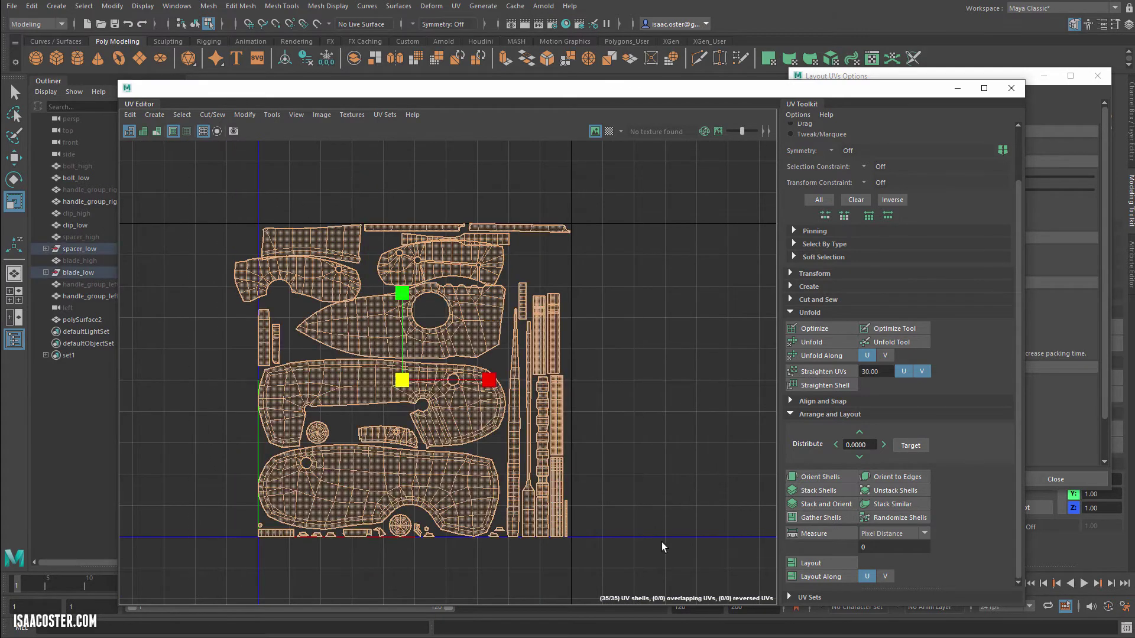
{"action": "left_click", "coordinate": [1014, 76]}
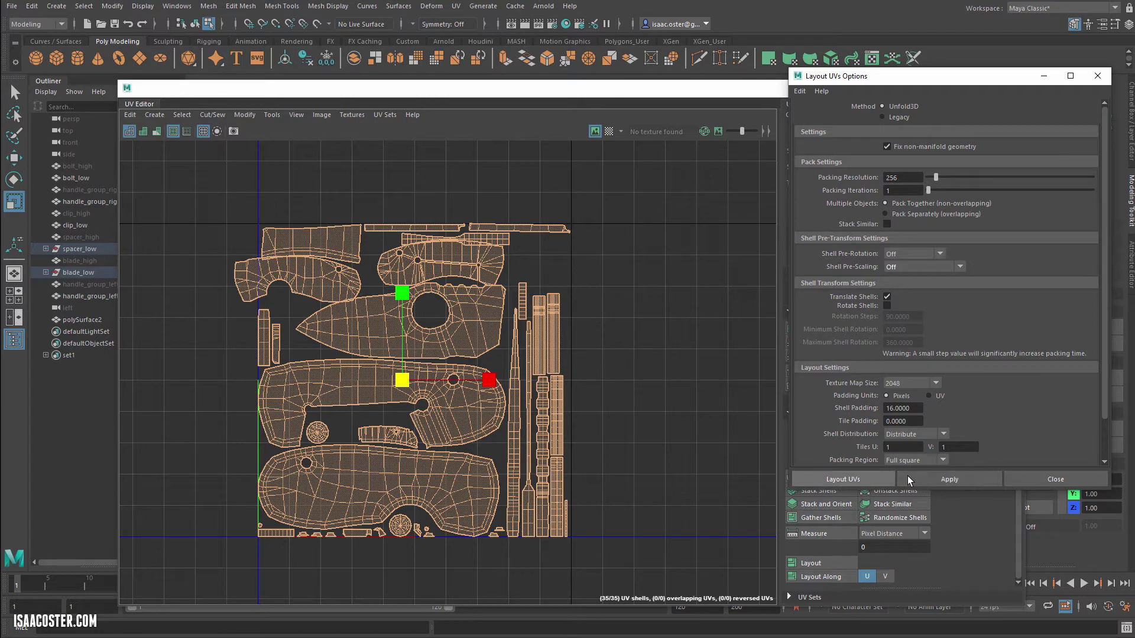
{"action": "left_click", "coordinate": [877, 480]}
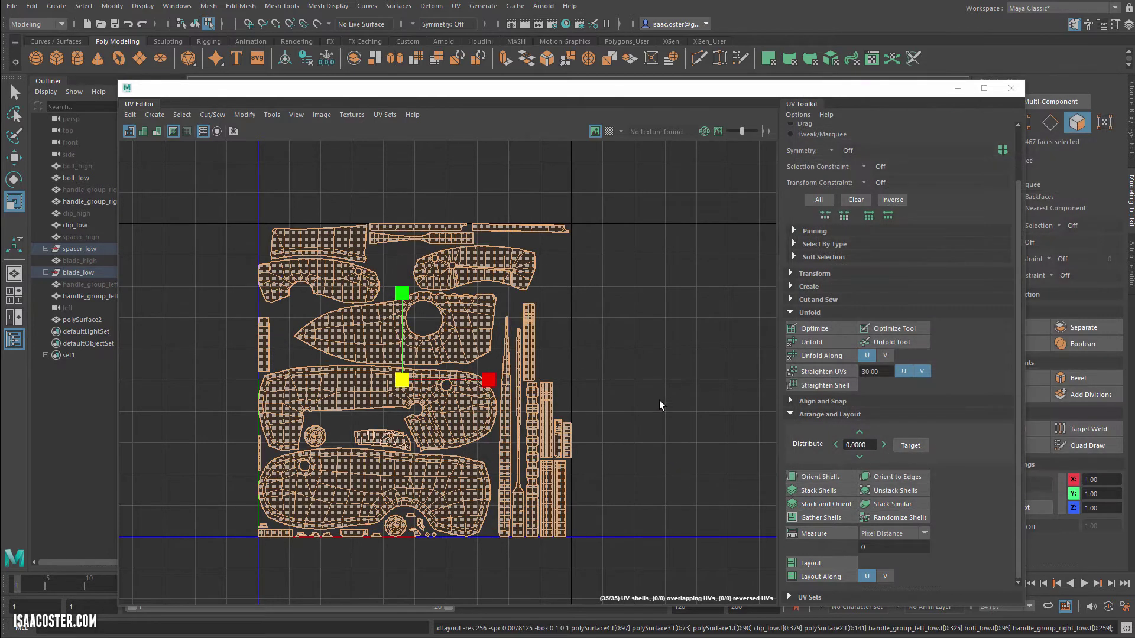
{"action": "left_click", "coordinate": [170, 264]}
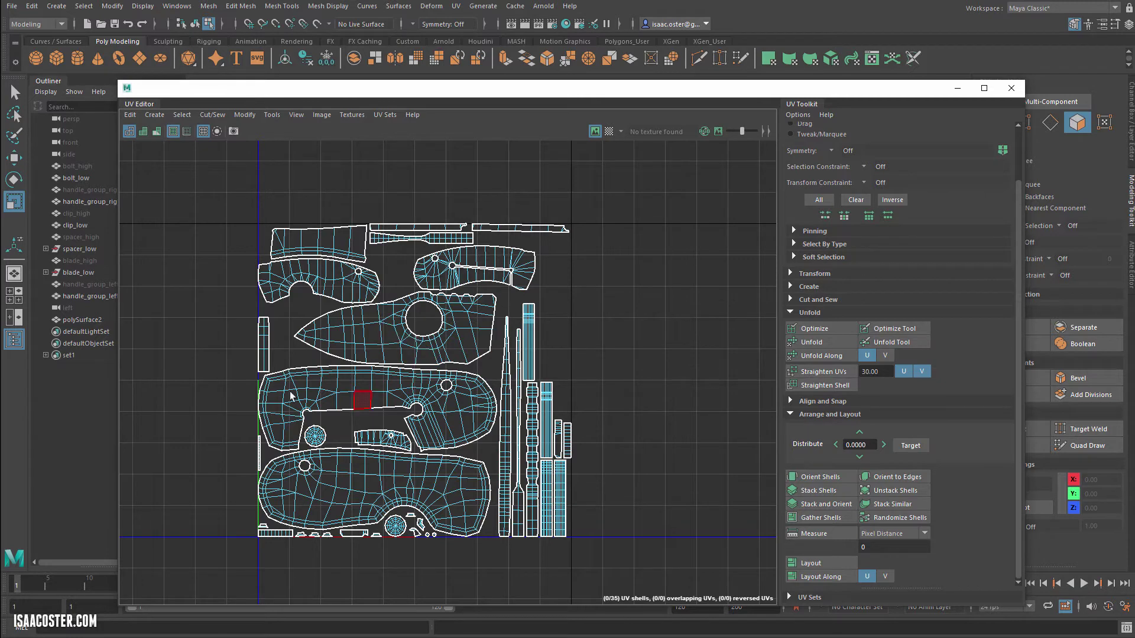
- Undo the last layout and the enlargement of the two curved inner shells
{"action": "key", "text": "ctrl+z"}
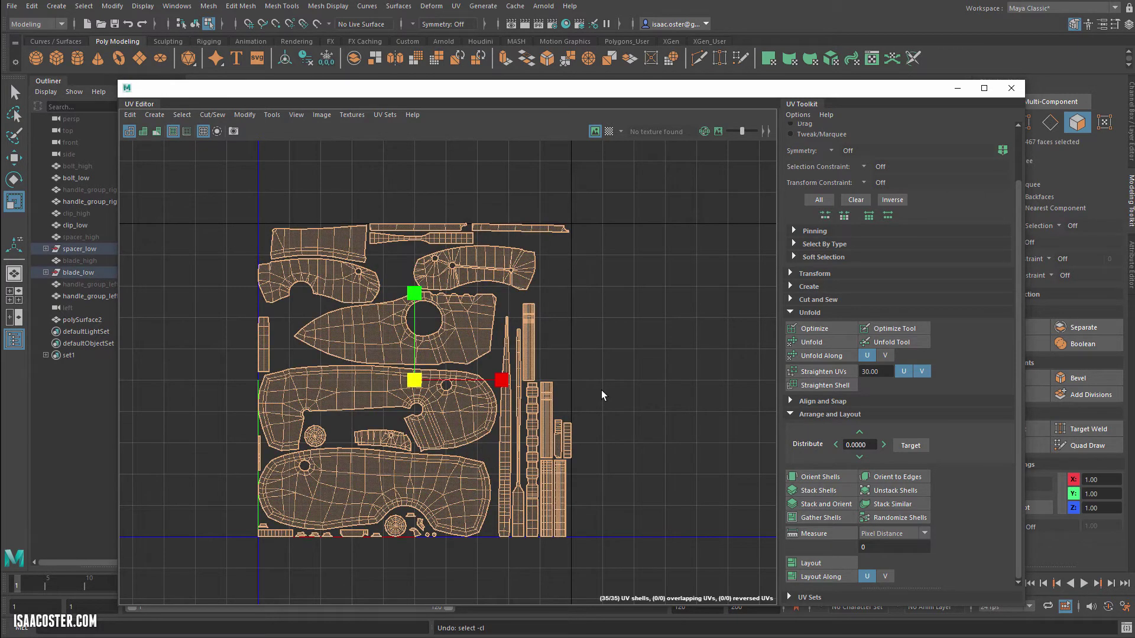
{"action": "key", "text": "ctrl+z"}
{"action": "key", "text": "ctrl+z"}
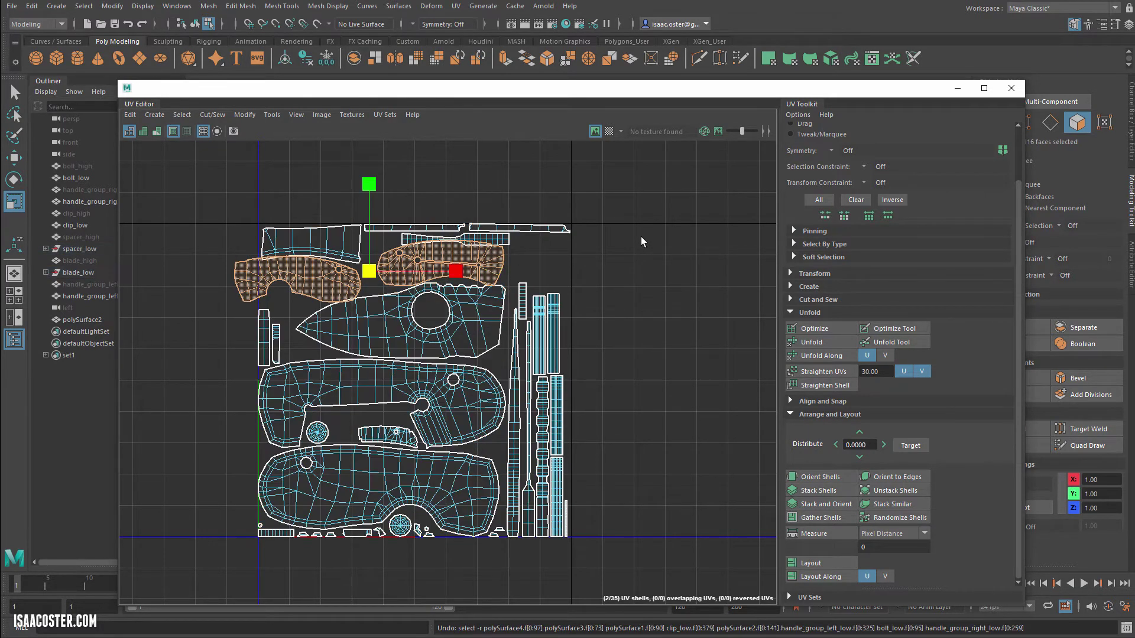
- Select the blade shell and get its texel density for a 2048 map size
{"action": "left_click", "coordinate": [391, 334]}
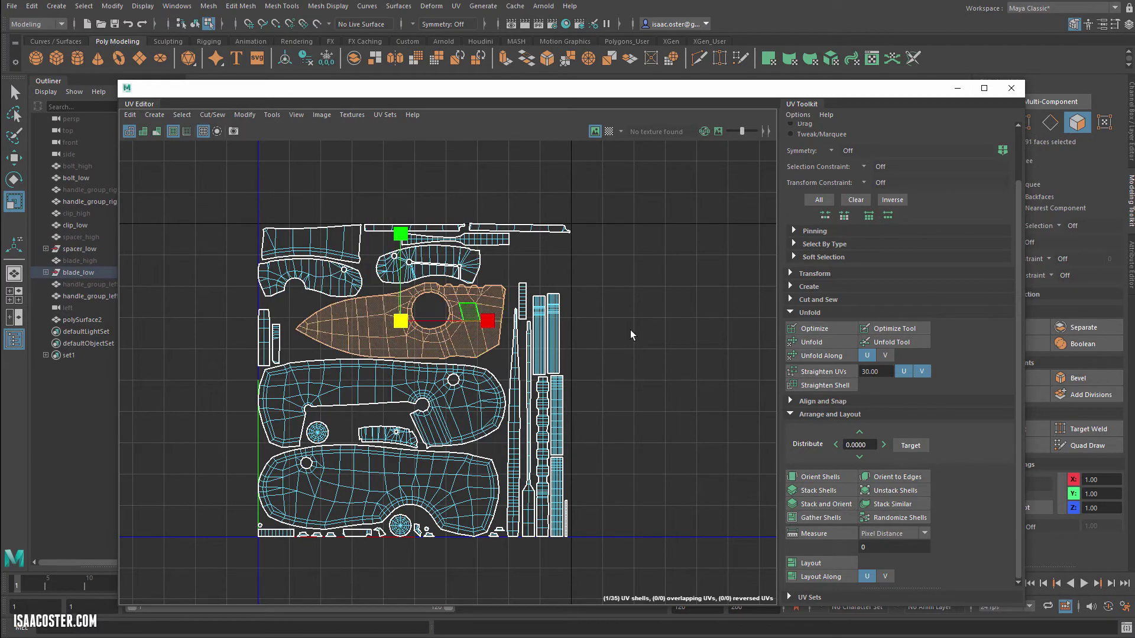
{"action": "left_click", "coordinate": [792, 273]}
{"action": "scroll", "coordinate": [831, 513], "scroll_direction": "down", "scroll_amount": 3}
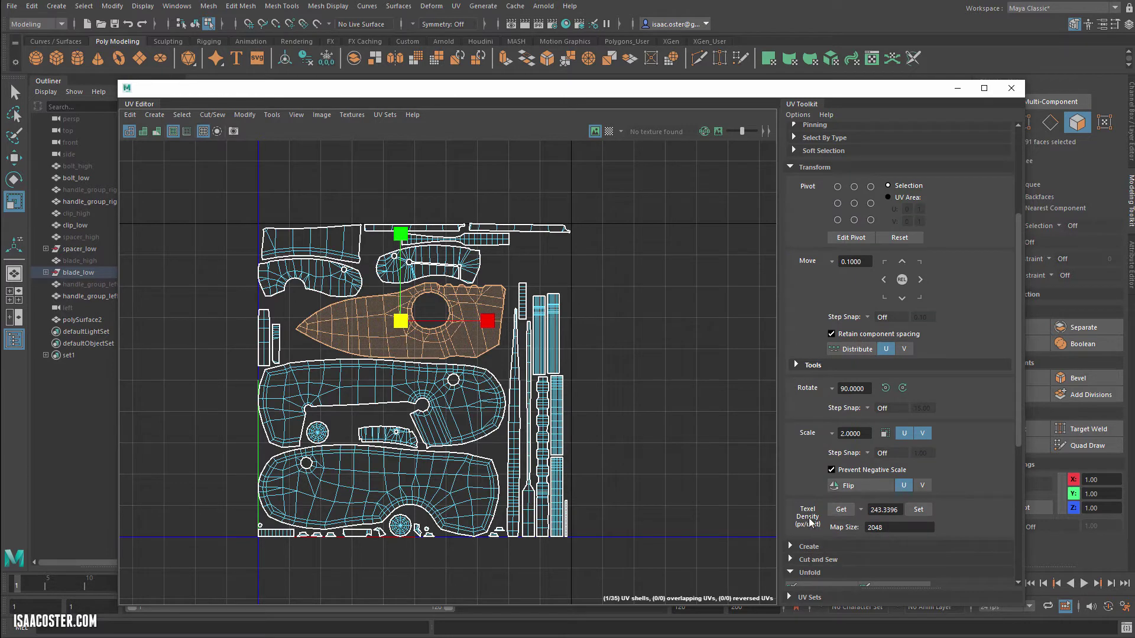
{"action": "left_click", "coordinate": [847, 517]}
{"action": "scroll", "coordinate": [316, 404], "scroll_direction": "up", "scroll_amount": 3}
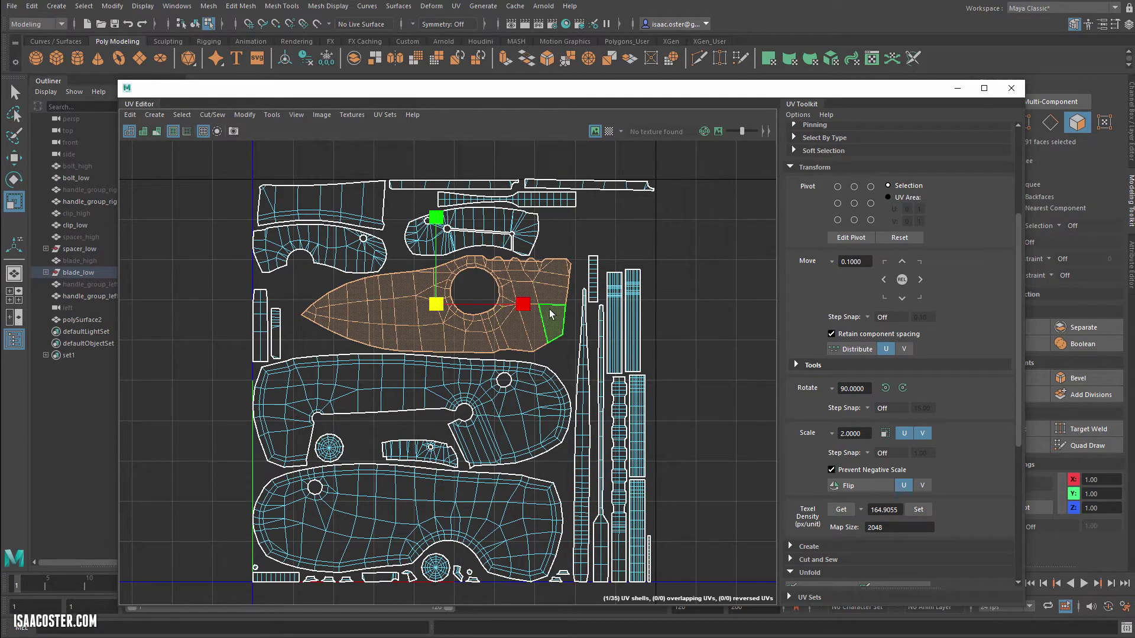
- Get the texel density of each of the two curved inner shells above the blade shell
{"action": "mouse_move", "coordinate": [337, 89]}
{"action": "left_mouse_down"}
{"action": "mouse_move", "coordinate": [354, 74]}
{"action": "mouse_move", "coordinate": [338, 130]}
{"action": "mouse_move", "coordinate": [332, 81]}
{"action": "left_mouse_up"}
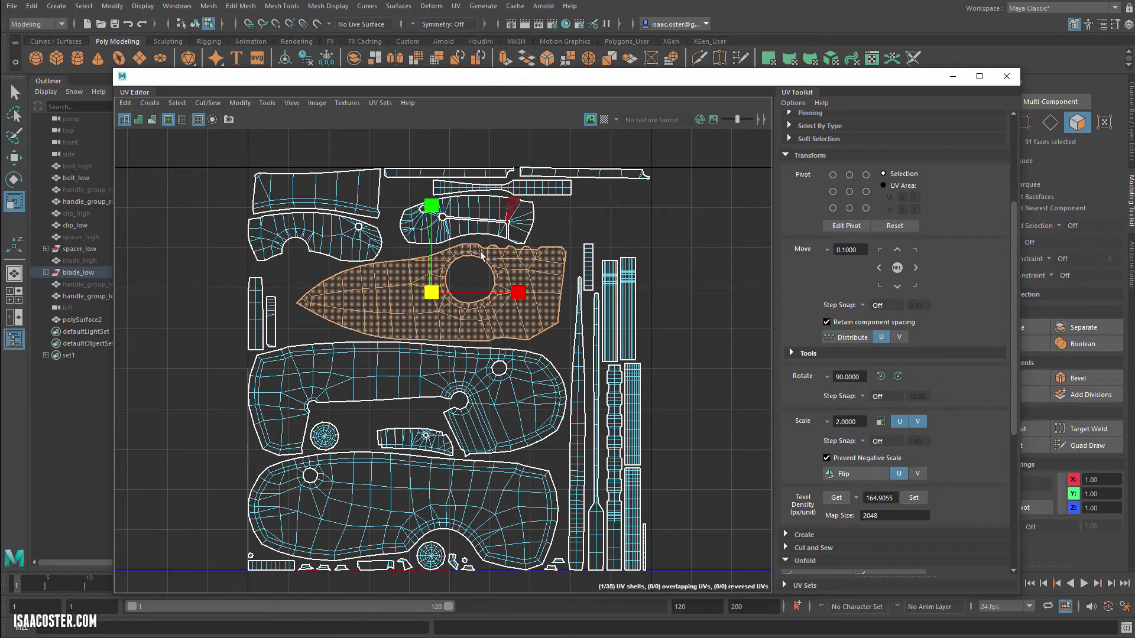
{"action": "left_click", "coordinate": [494, 217]}
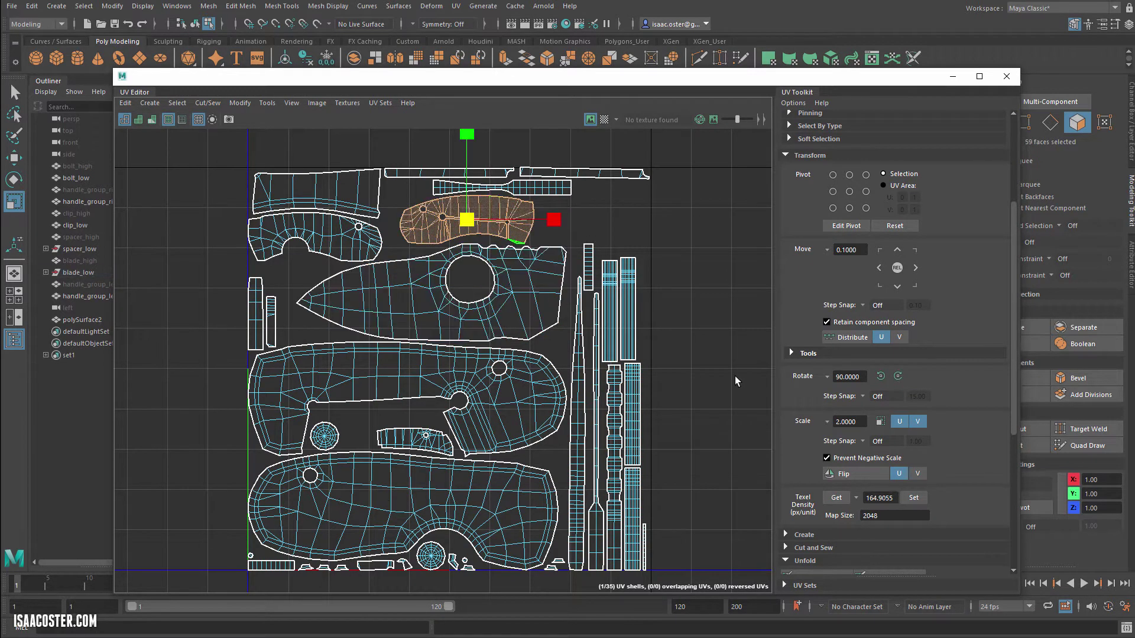
{"action": "left_click", "coordinate": [836, 497]}
{"action": "left_click", "coordinate": [362, 245]}
{"action": "left_click", "coordinate": [836, 497]}
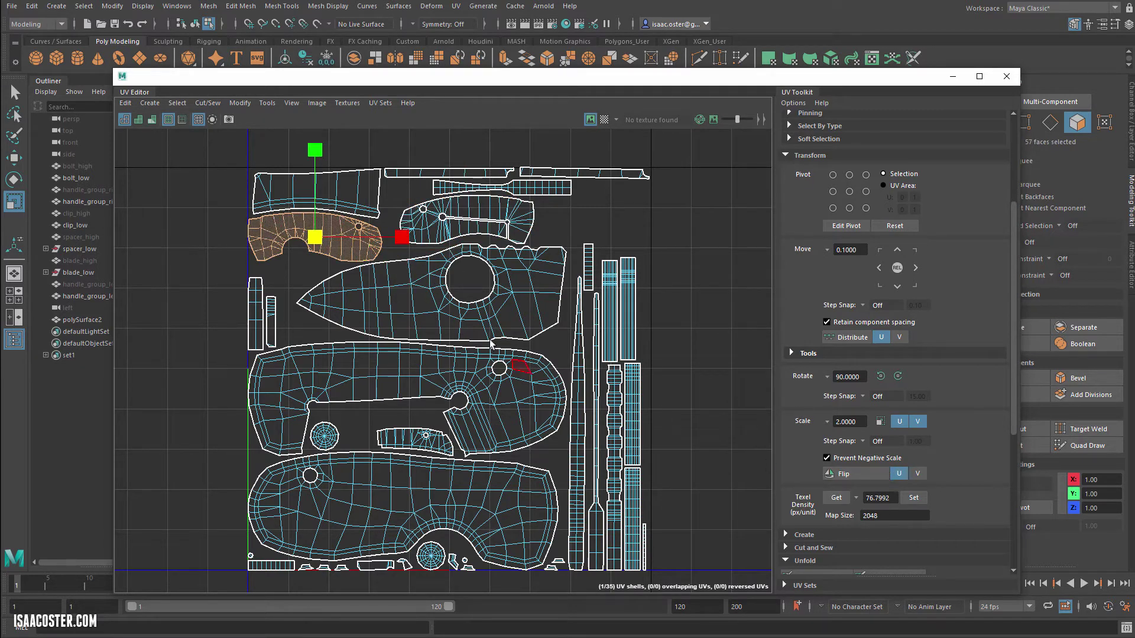
- Compare the texel density of the blade shell with that of the notched handle shell below it, and clear the selection
{"action": "left_click", "coordinate": [429, 304]}
{"action": "left_click", "coordinate": [386, 385]}
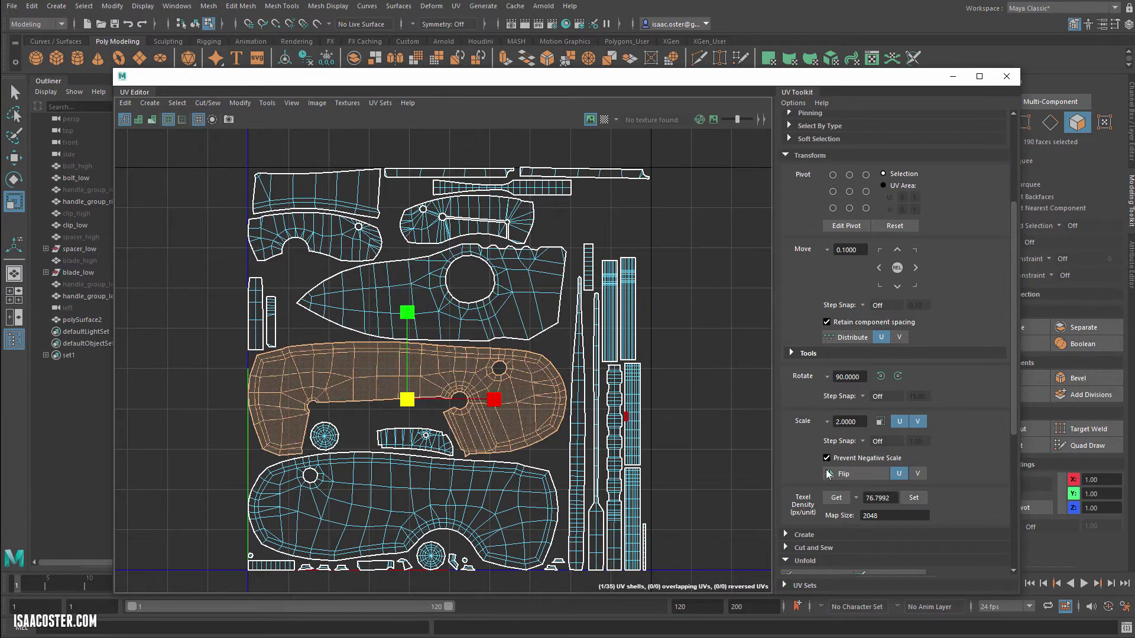
{"action": "left_click", "coordinate": [836, 498]}
{"action": "left_click", "coordinate": [517, 319], "text": "shift"}
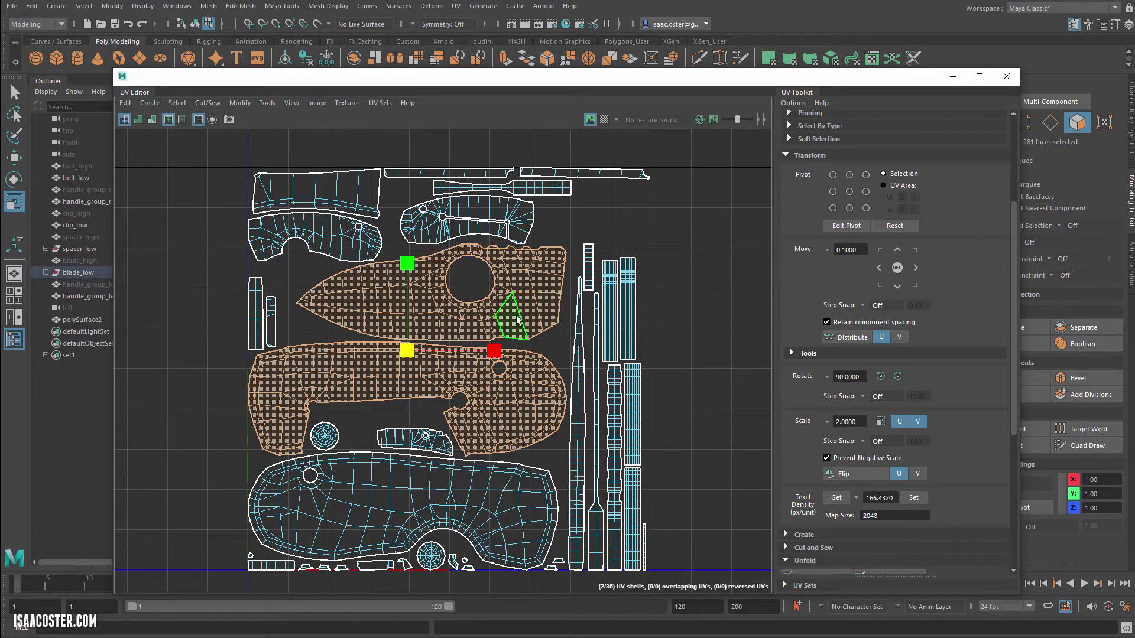
{"action": "double_click", "coordinate": [538, 299]}
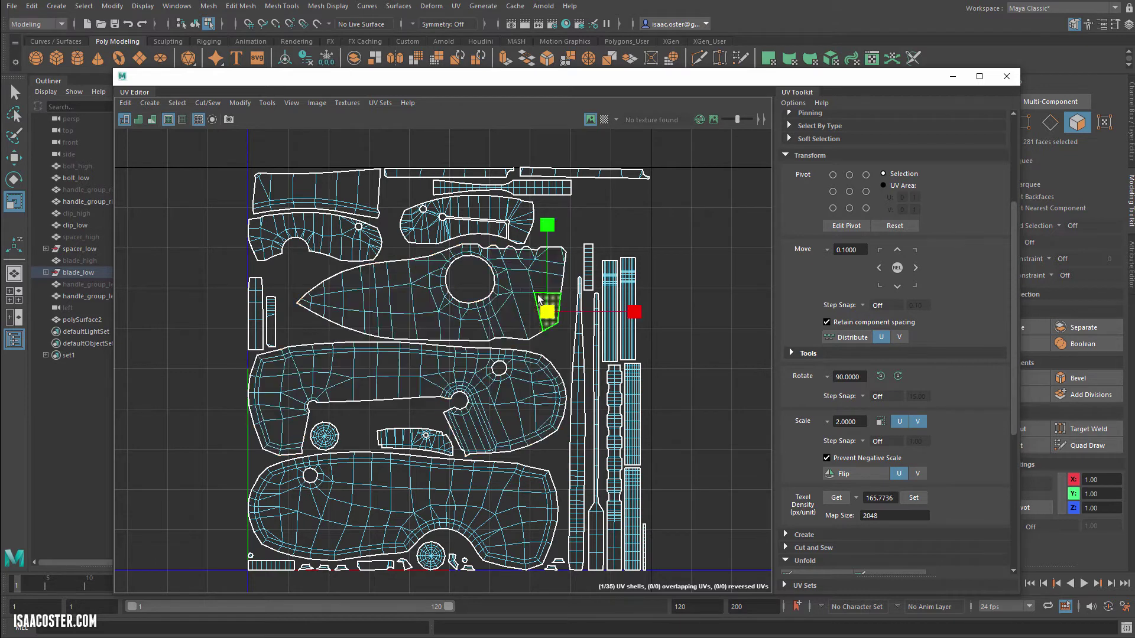
{"action": "left_click", "coordinate": [828, 497]}
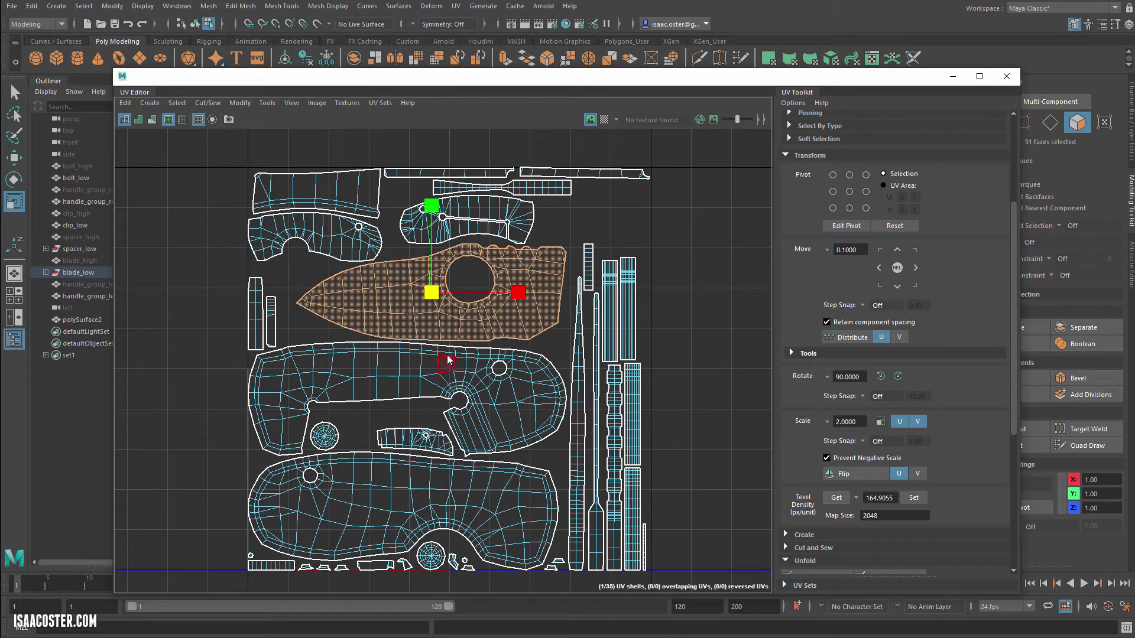
{"action": "double_click", "coordinate": [384, 362]}
{"action": "left_click", "coordinate": [837, 498]}
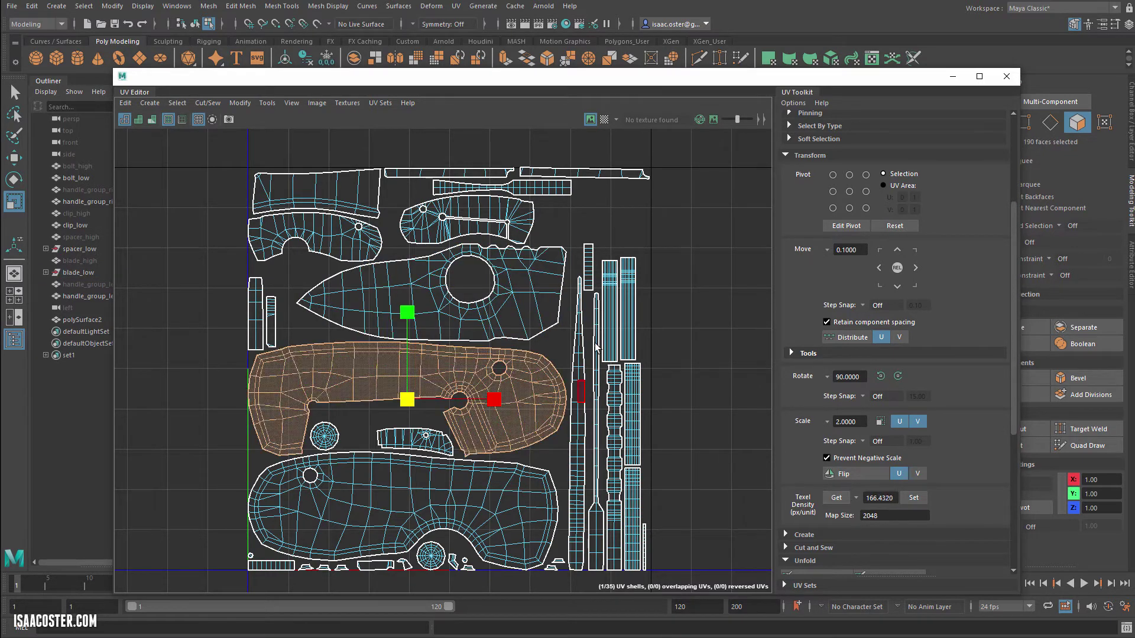
{"action": "left_click", "coordinate": [663, 313]}
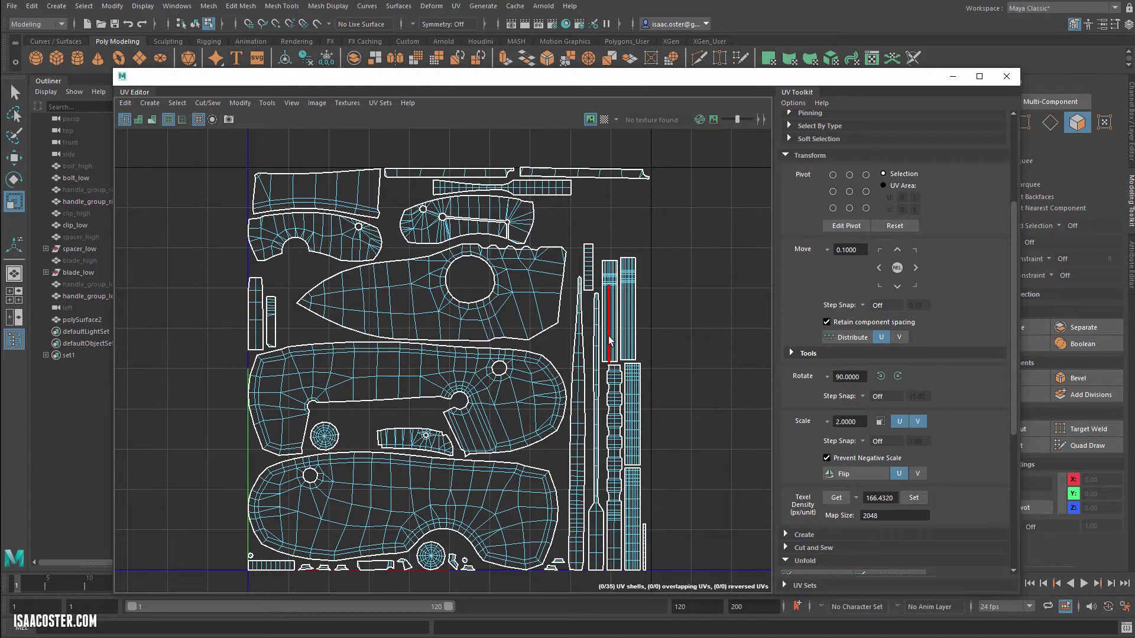
- Close the UV Editor and return the viewport to object selection and shaded display with nothing selected
{"action": "scroll", "coordinate": [529, 450], "scroll_direction": "down", "scroll_amount": 1}
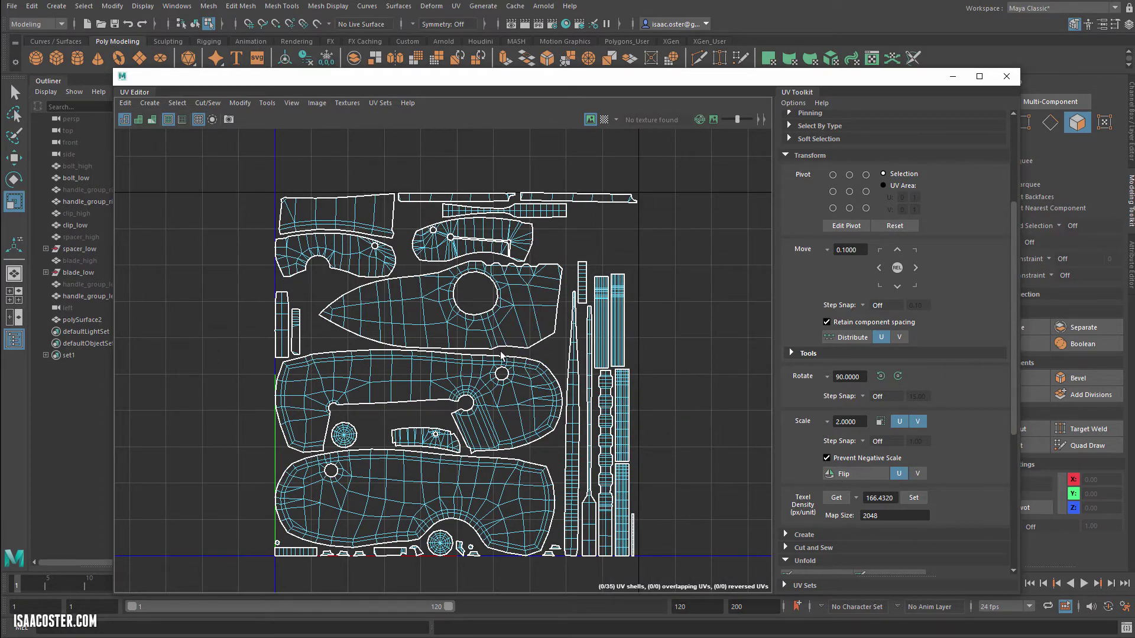
{"action": "left_click_drag", "start_coordinate": [767, 82], "coordinate": [765, 45]}
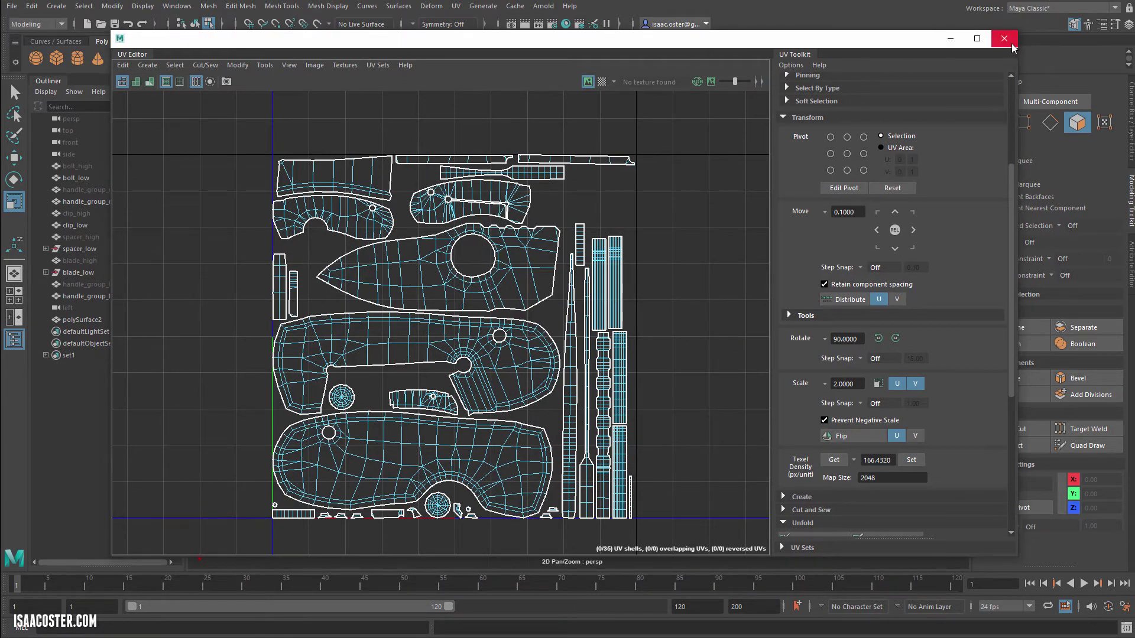
{"action": "left_click", "coordinate": [1005, 39]}
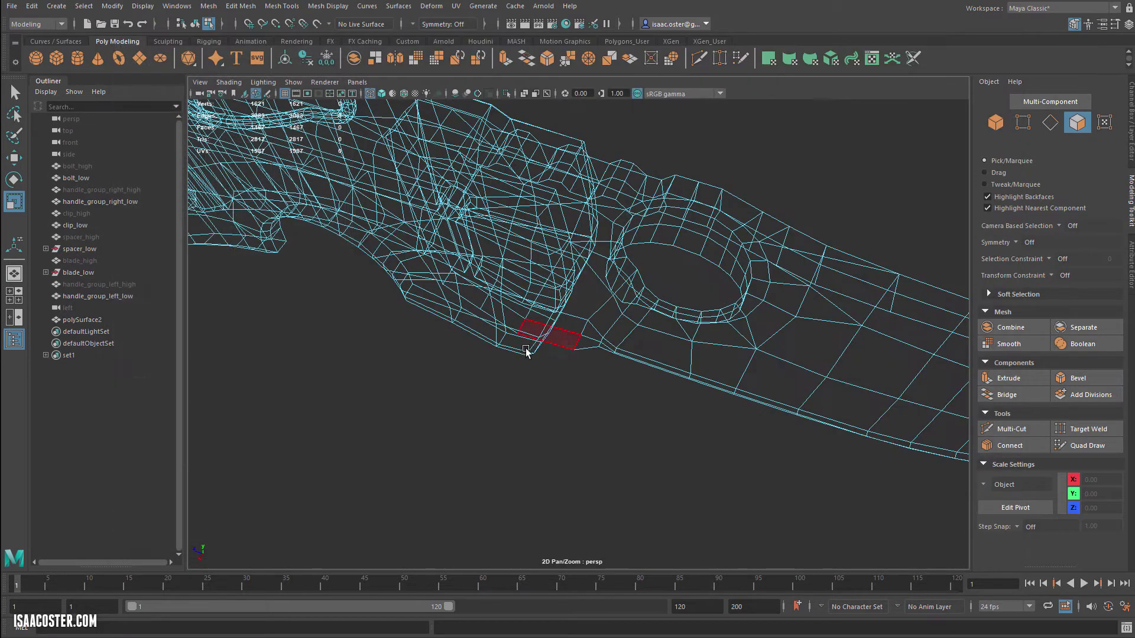
{"action": "key", "text": "F8"}
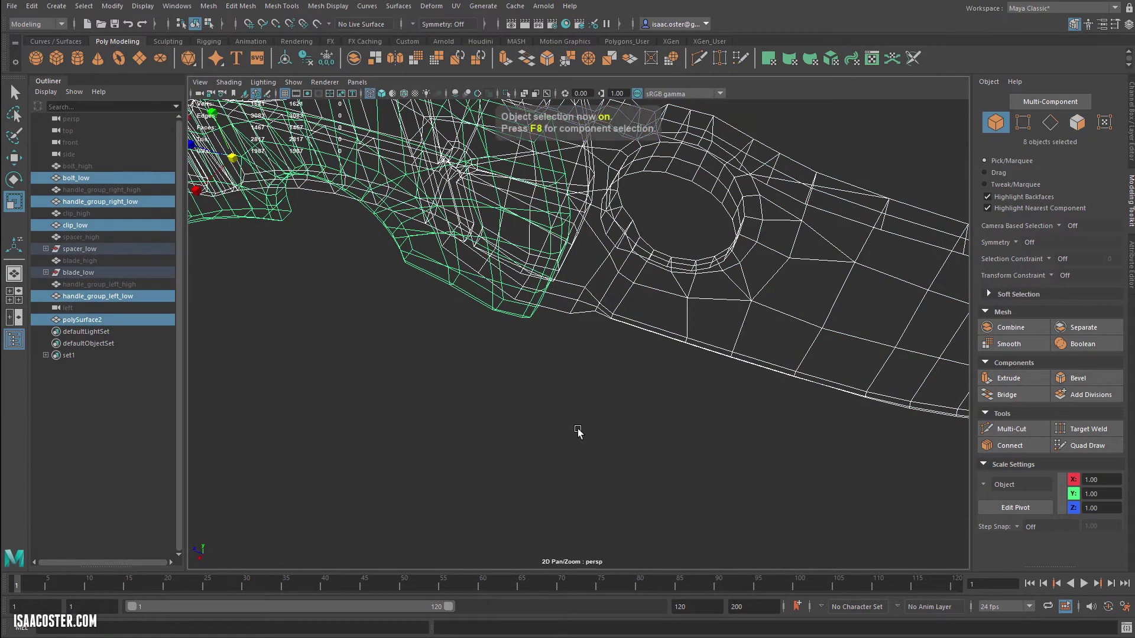
{"action": "key", "text": "5"}
{"action": "mouse_move", "coordinate": [593, 415]}
{"action": "left_mouse_down", "text": "alt"}
{"action": "mouse_move", "coordinate": [462, 409]}
{"action": "mouse_move", "coordinate": [638, 437]}
{"action": "mouse_move", "coordinate": [876, 506]}
{"action": "mouse_move", "coordinate": [575, 355]}
{"action": "left_mouse_up", "text": "alt"}
{"action": "left_click", "coordinate": [876, 507]}
- Try to mirror the flat side piece of the blade across the world X axis with border vertices merged, and undo it
{"action": "left_click", "coordinate": [545, 335]}
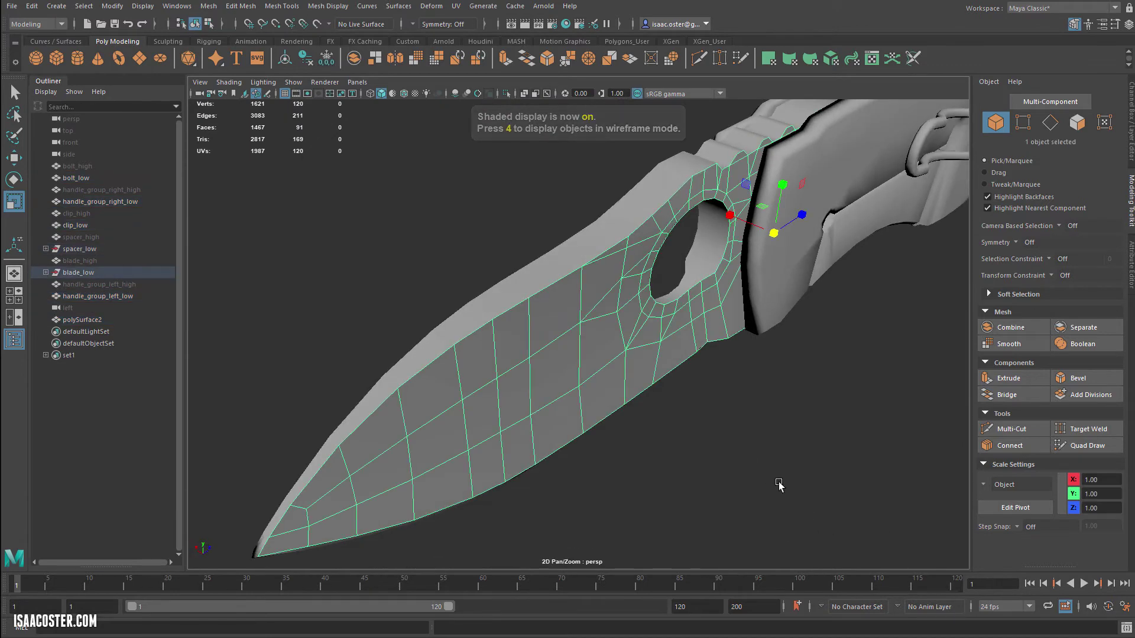
{"action": "left_click_drag", "start_coordinate": [777, 481], "coordinate": [678, 444], "text": "alt"}
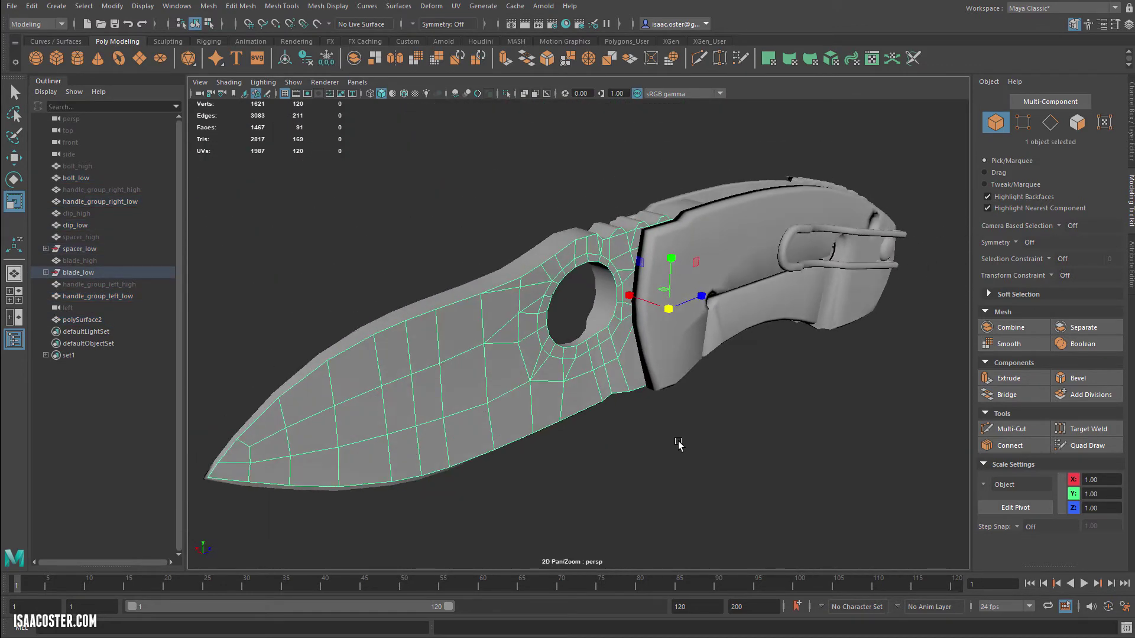
{"action": "left_click", "coordinate": [208, 6]}
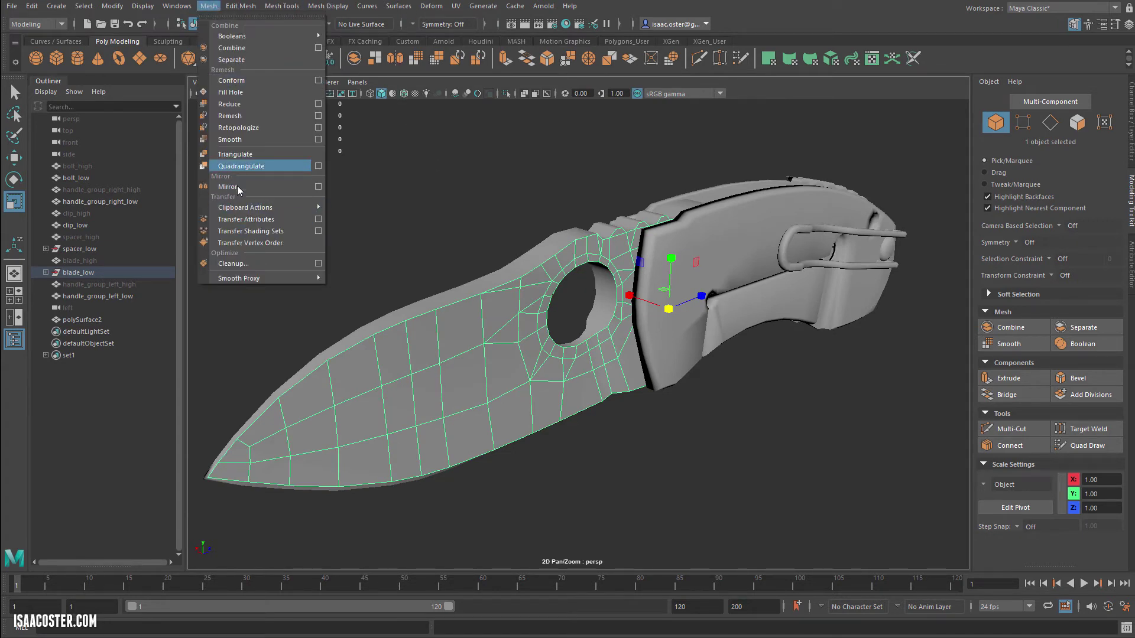
{"action": "left_click", "coordinate": [318, 186]}
{"action": "left_click", "coordinate": [942, 382]}
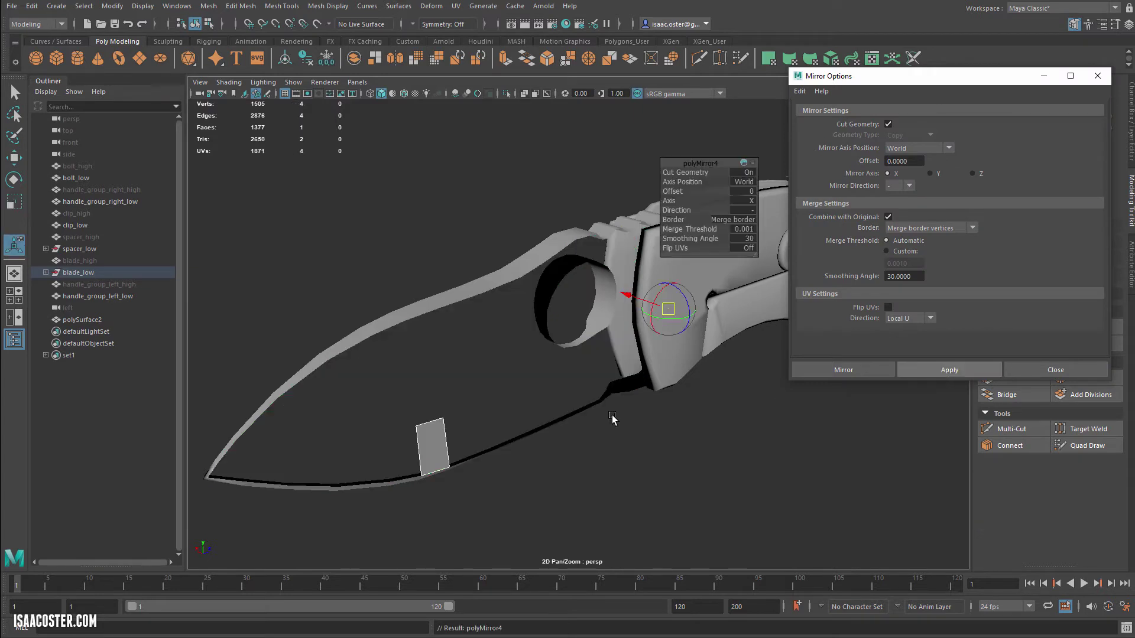
{"action": "left_click_drag", "start_coordinate": [528, 433], "coordinate": [562, 431], "text": "alt"}
{"action": "key", "text": "ctrl+z"}
{"action": "left_click_drag", "start_coordinate": [655, 480], "coordinate": [666, 476], "text": "alt"}
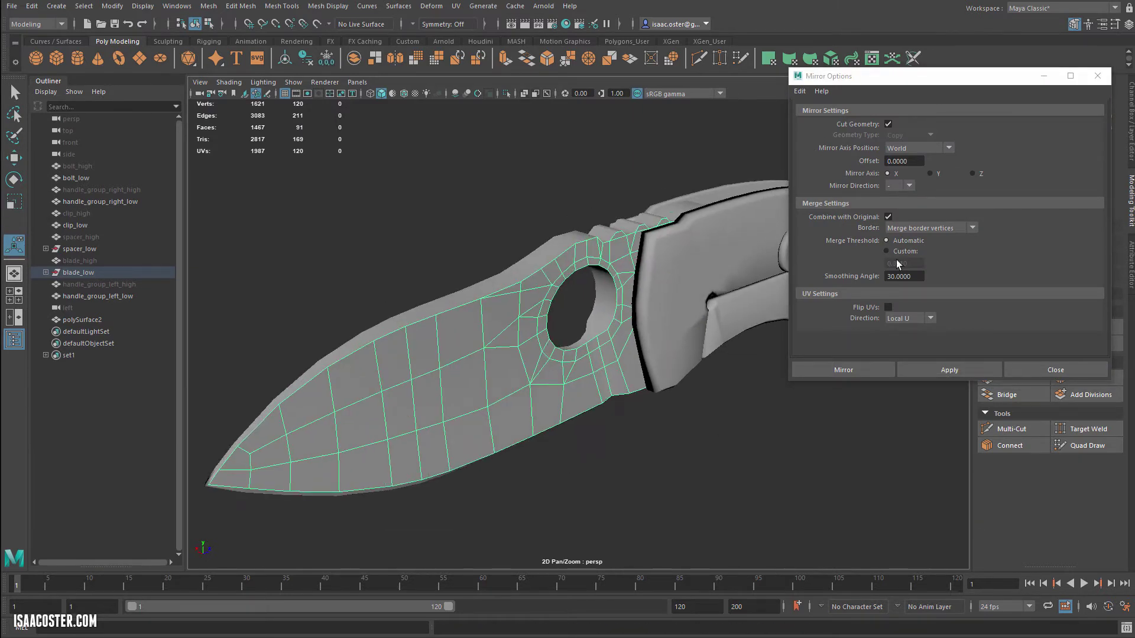
- Set the mirror's border option to Do not merge borders, try the mirror on the blade piece again, and undo it
{"action": "left_click", "coordinate": [934, 228]}
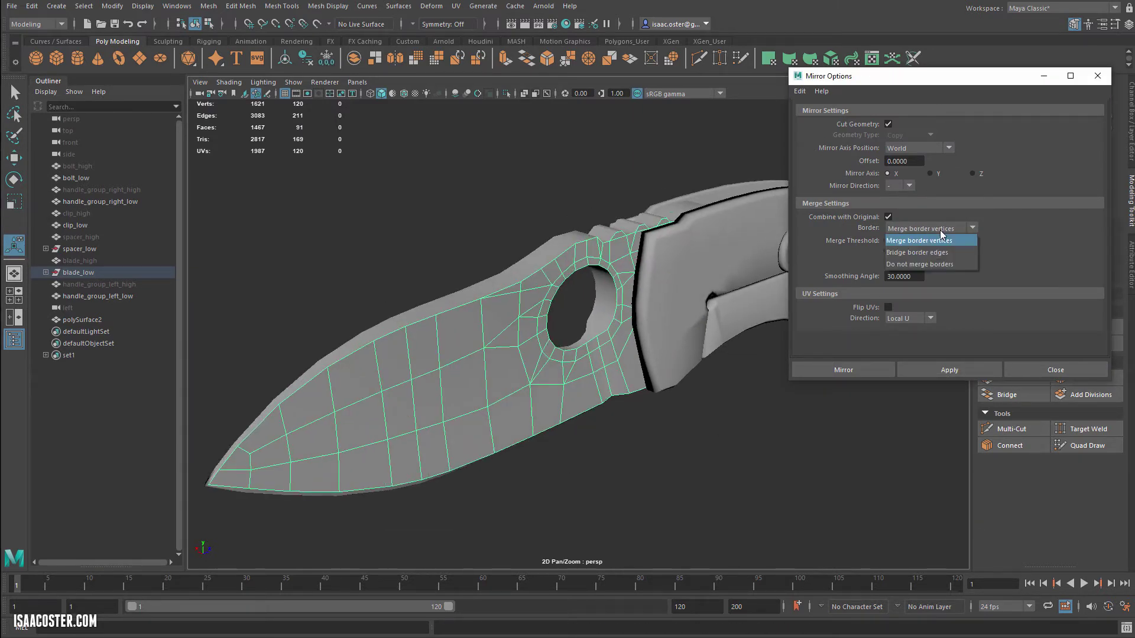
{"action": "left_click", "coordinate": [920, 266]}
{"action": "left_click", "coordinate": [934, 372]}
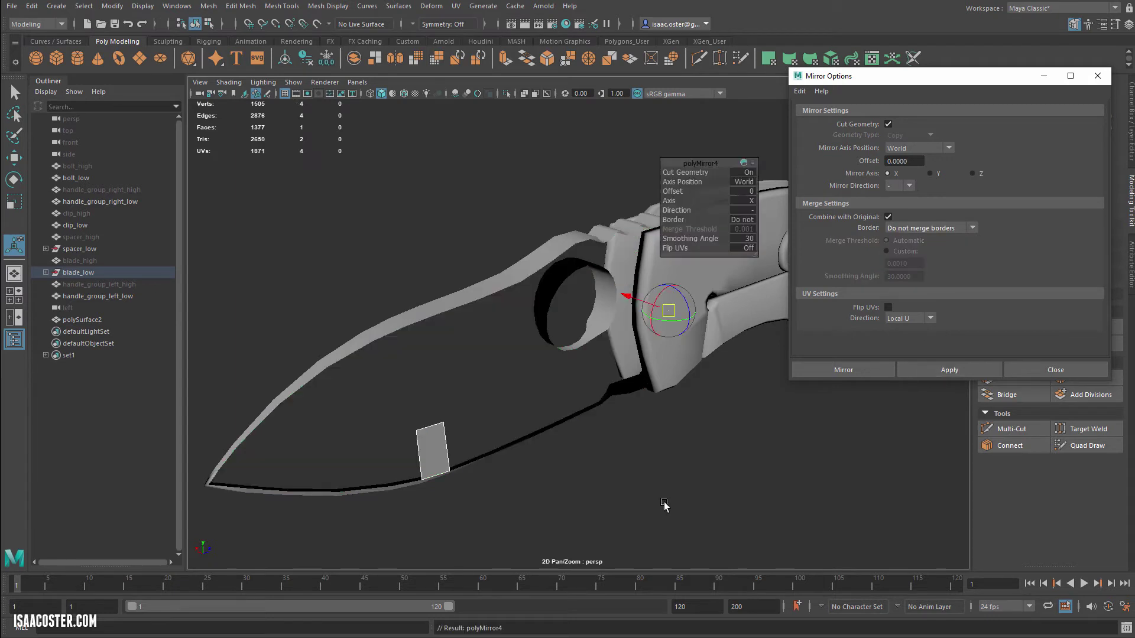
{"action": "key", "text": "ctrl+z"}
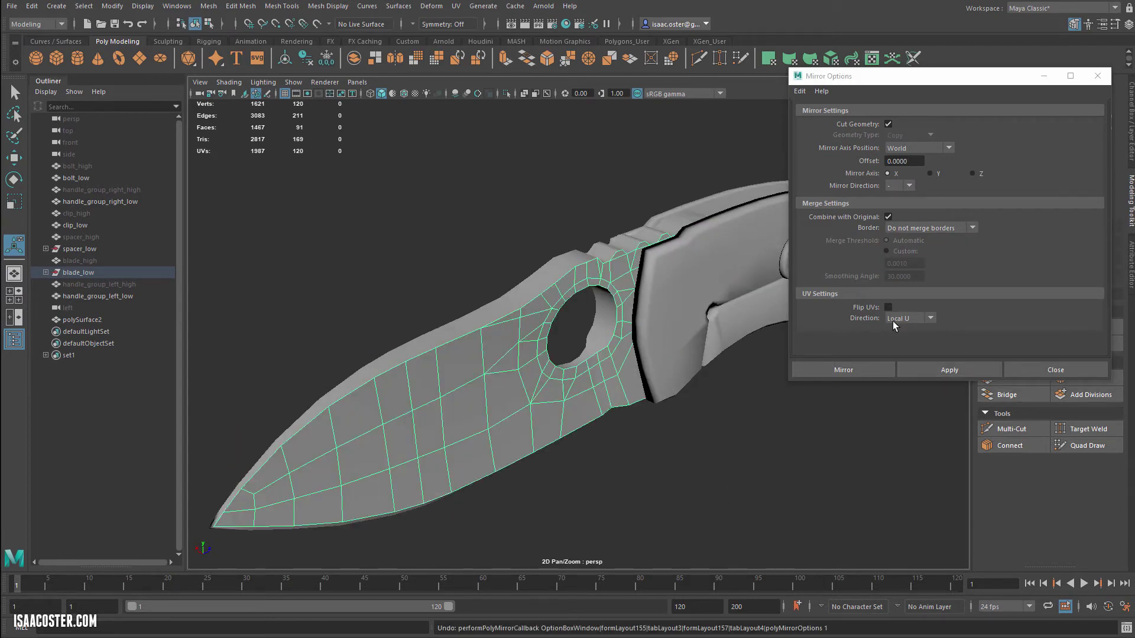
- Try to mirror the blade's side piece across the world X axis in the + direction, and undo it
{"action": "left_click", "coordinate": [909, 185]}
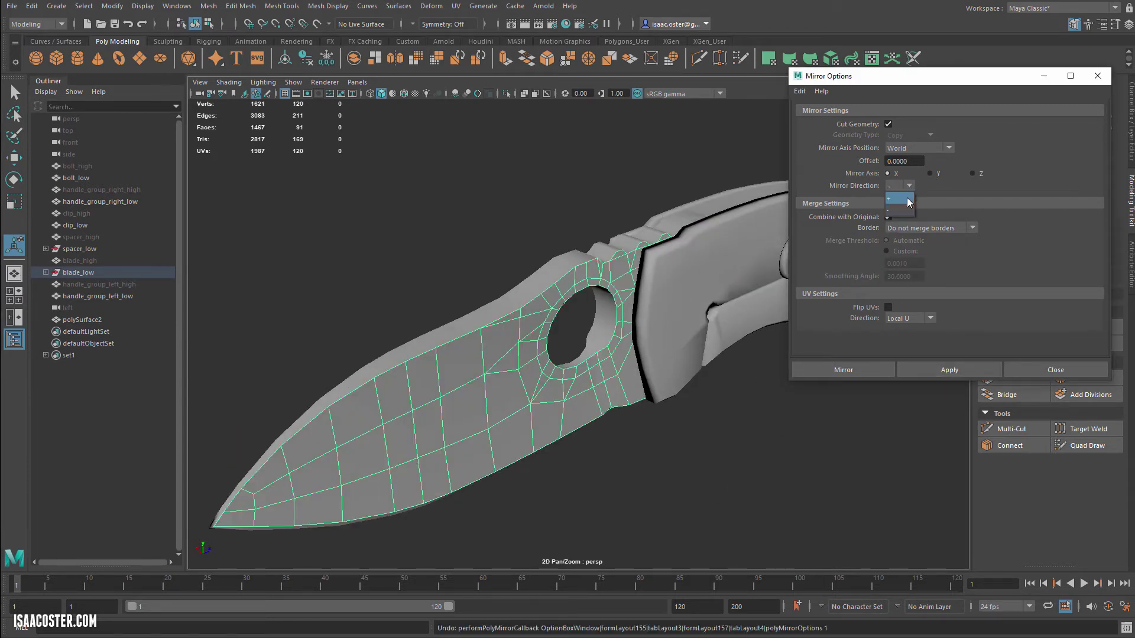
{"action": "left_click", "coordinate": [906, 198]}
{"action": "left_click", "coordinate": [938, 370]}
{"action": "left_click_drag", "start_coordinate": [768, 493], "coordinate": [411, 470], "text": "alt"}
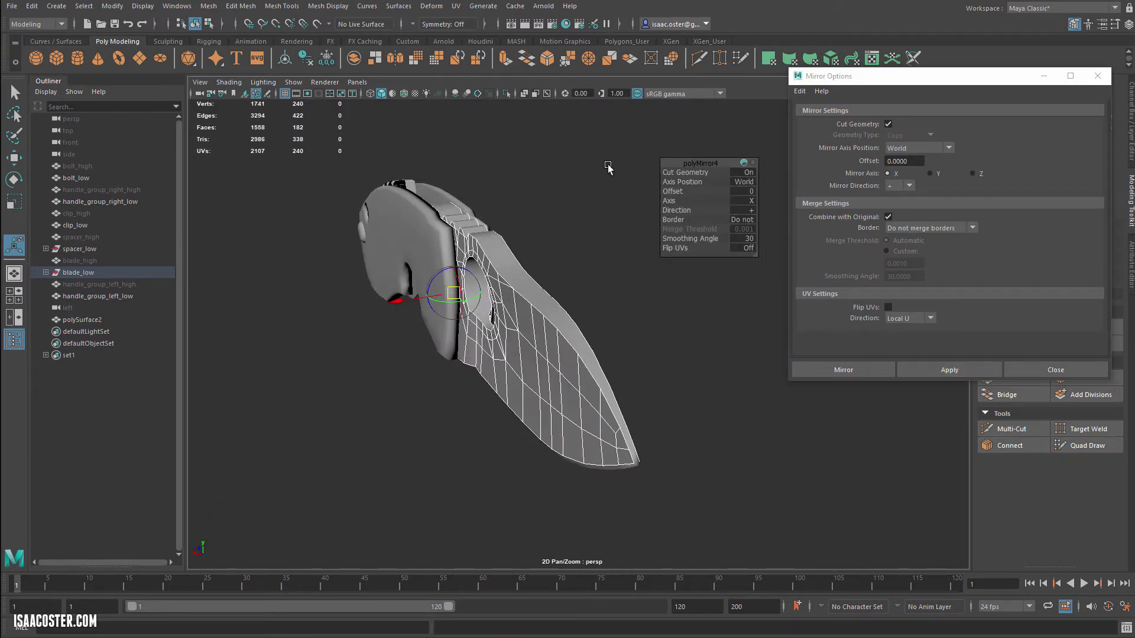
{"action": "left_click_drag", "start_coordinate": [315, 420], "coordinate": [326, 405], "text": "alt"}
{"action": "left_click_drag", "start_coordinate": [542, 491], "coordinate": [479, 248], "text": "alt"}
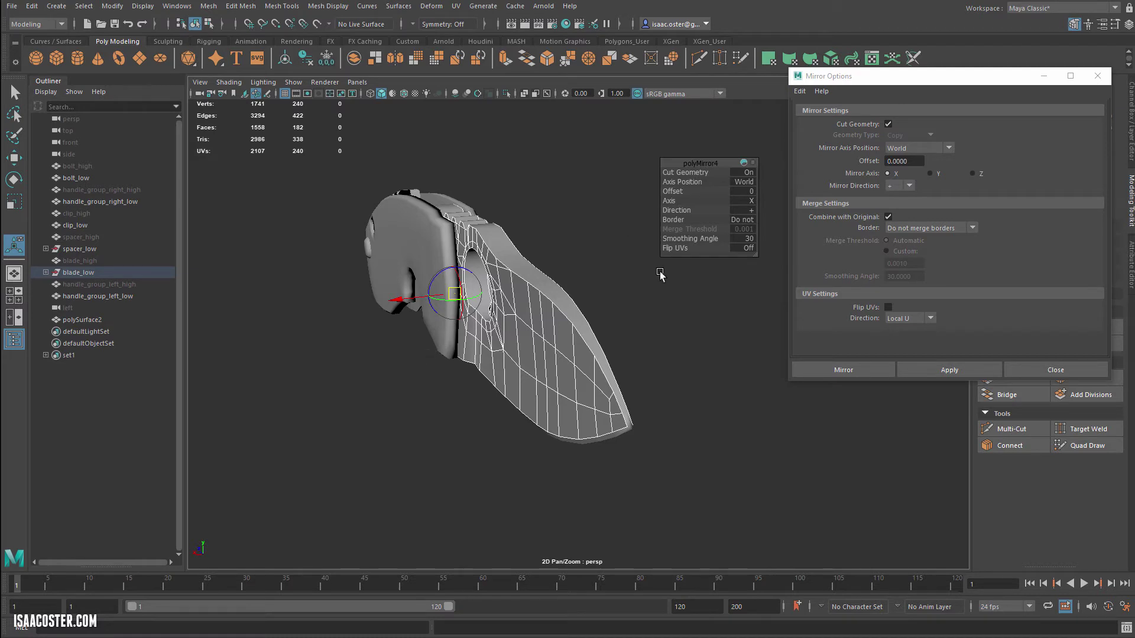
{"action": "left_click_drag", "start_coordinate": [653, 371], "coordinate": [592, 382], "text": "alt"}
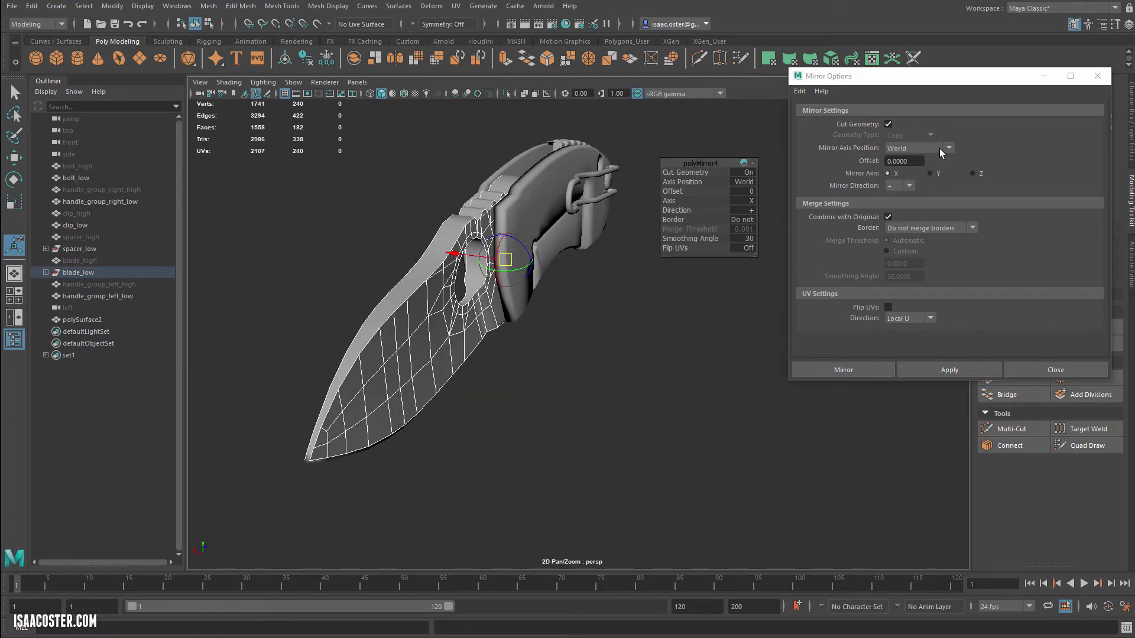
{"action": "left_click", "coordinate": [684, 355]}
{"action": "key", "text": "ctrl+z"}
{"action": "key", "text": "ctrl+z"}
{"action": "key", "text": "ctrl+z"}
{"action": "left_click_drag", "start_coordinate": [675, 371], "coordinate": [620, 401], "text": "alt"}
- Try the blade mirror with the direction set to -, and undo it
{"action": "left_click", "coordinate": [909, 187]}
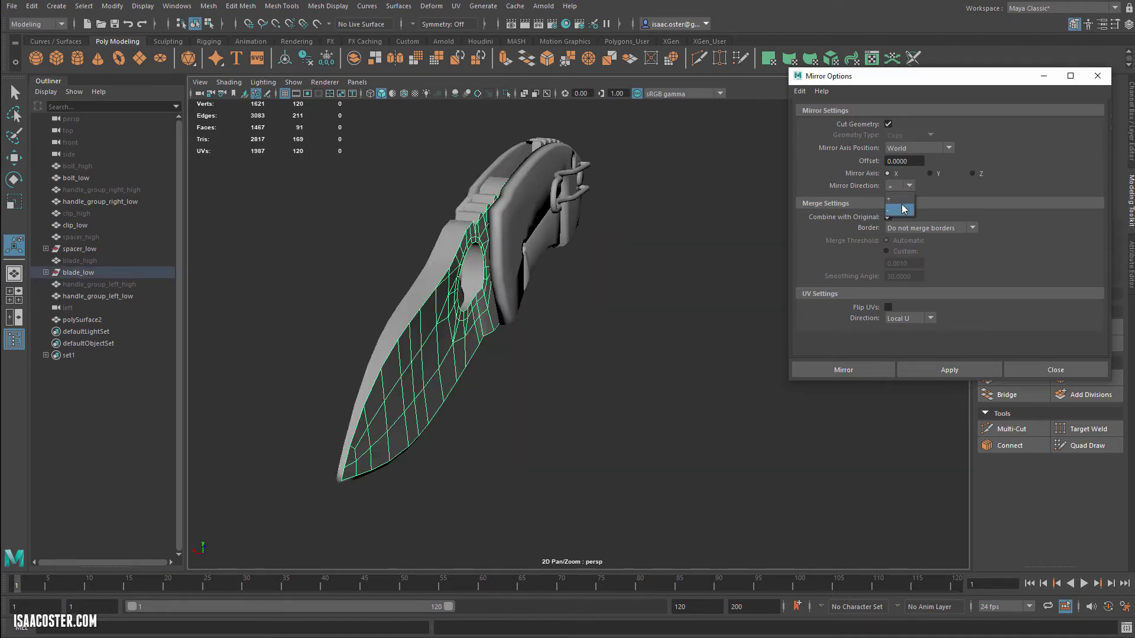
{"action": "left_click", "coordinate": [896, 201]}
{"action": "left_click_drag", "start_coordinate": [692, 314], "coordinate": [469, 325], "text": "alt"}
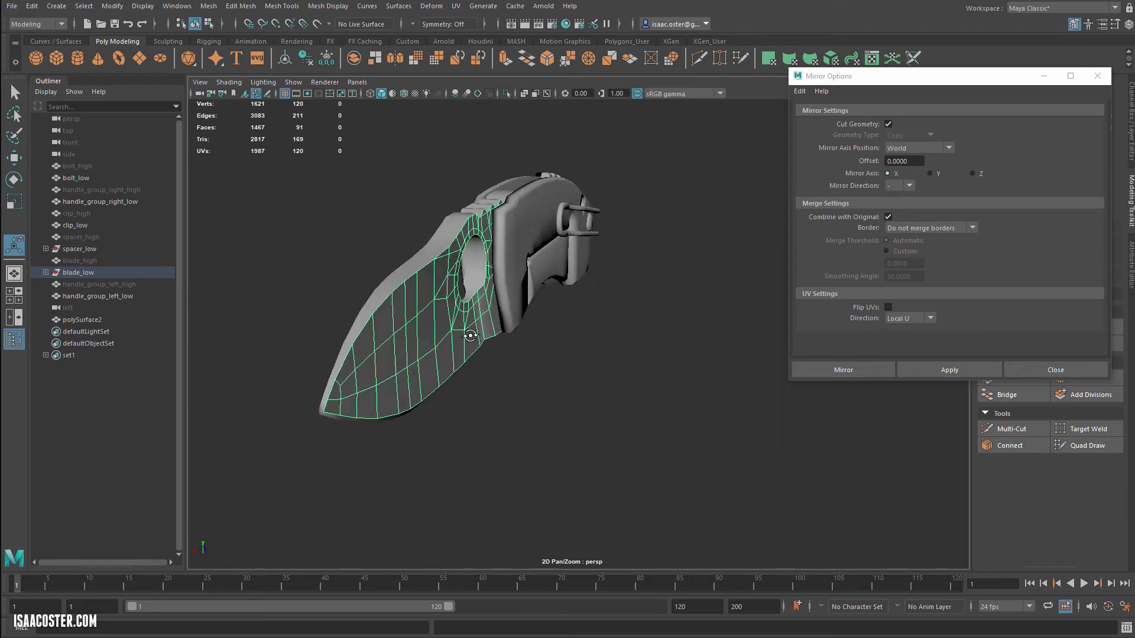
{"action": "left_click", "coordinate": [939, 371]}
{"action": "mouse_move", "coordinate": [471, 393]}
{"action": "left_mouse_down", "text": "alt"}
{"action": "mouse_move", "coordinate": [404, 348]}
{"action": "mouse_move", "coordinate": [467, 393]}
{"action": "left_mouse_up", "text": "alt"}
{"action": "left_click", "coordinate": [352, 431]}
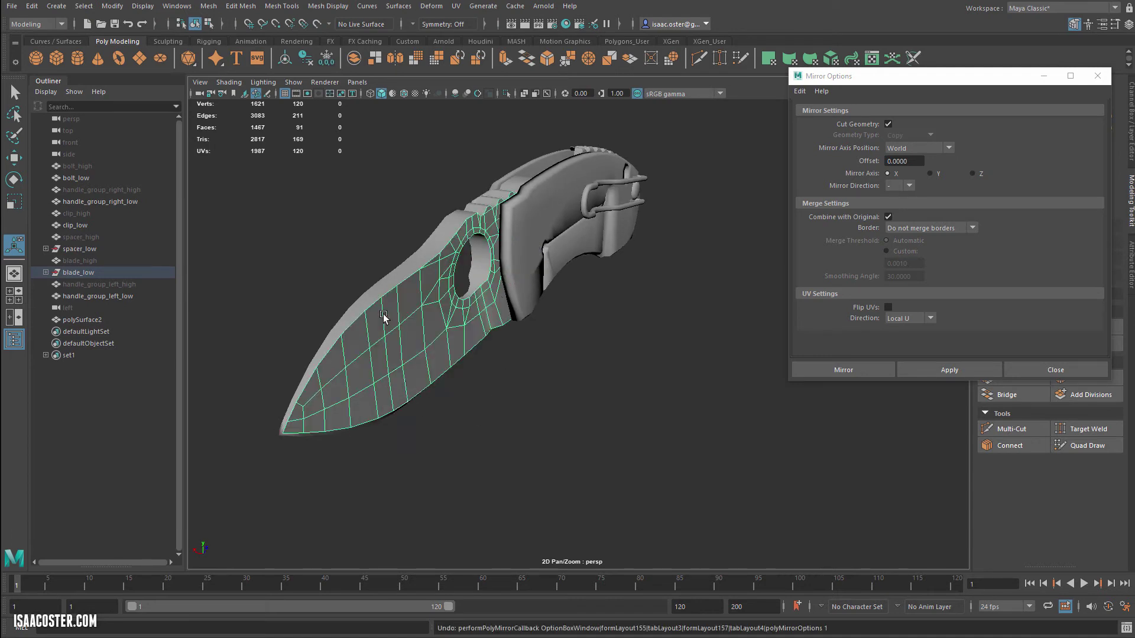
- Mirror the blade's side piece across world X in the + direction without merging borders, and clear the selection
{"action": "left_click_drag", "start_coordinate": [366, 425], "coordinate": [854, 206], "text": "alt"}
{"action": "left_click", "coordinate": [907, 185]}
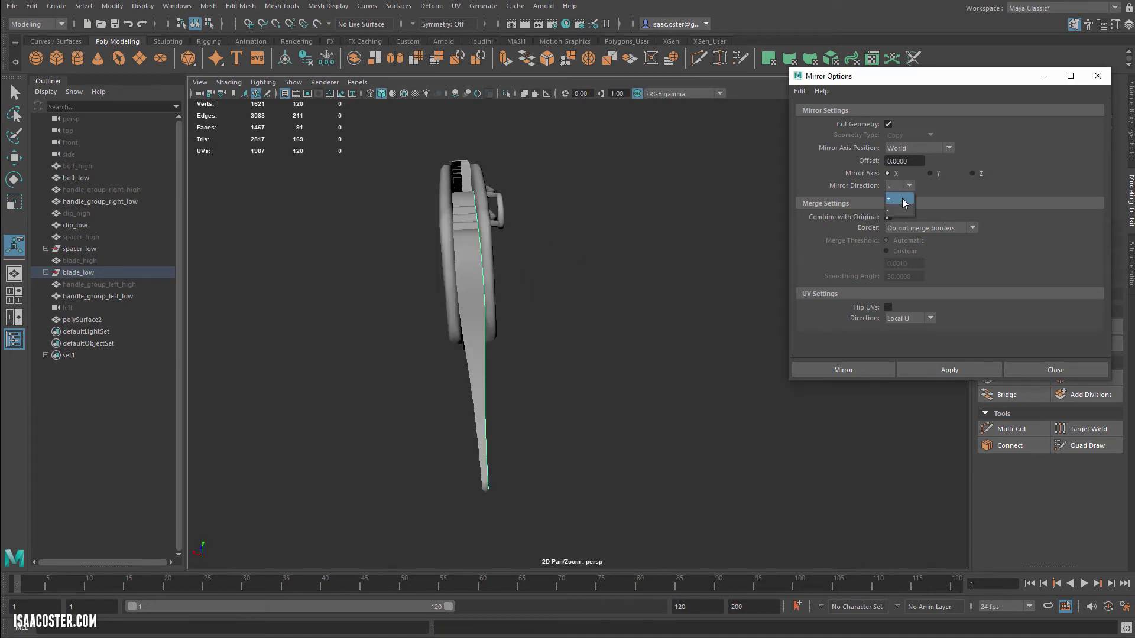
{"action": "left_click", "coordinate": [945, 369]}
{"action": "left_click_drag", "start_coordinate": [654, 392], "coordinate": [550, 402], "text": "alt"}
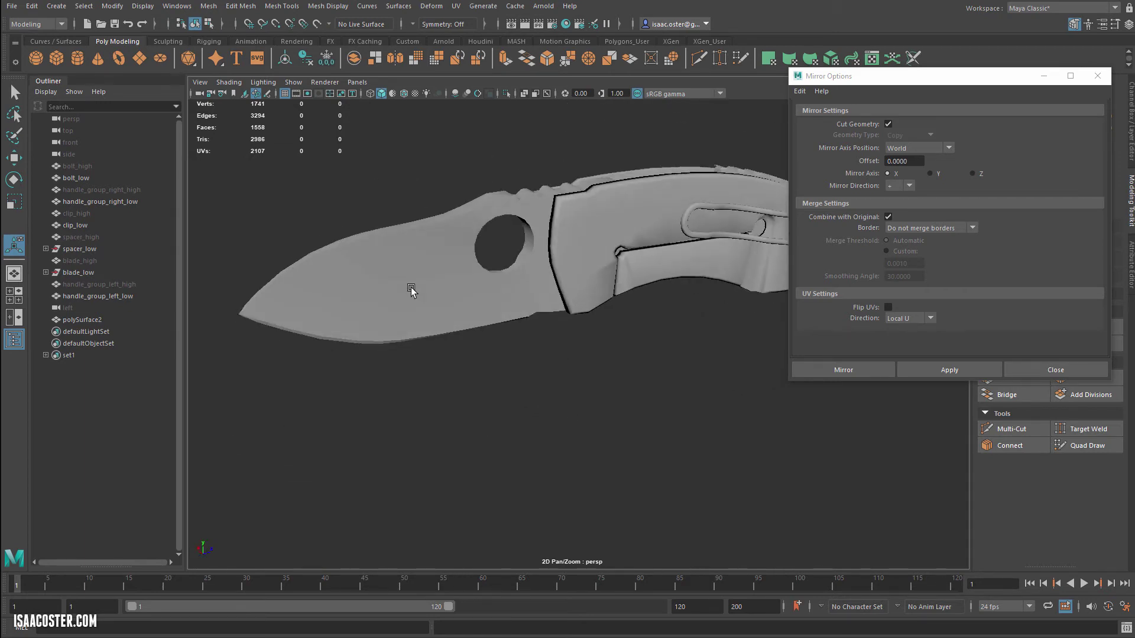
{"action": "middle_click_drag", "start_coordinate": [537, 375], "coordinate": [485, 408], "text": "alt"}
{"action": "left_click_drag", "start_coordinate": [484, 409], "coordinate": [532, 395], "text": "alt"}
- Select the entire low-poly knife, open the UV Editor and move it clear of the blade
{"action": "left_click_drag", "start_coordinate": [693, 186], "coordinate": [374, 427]}
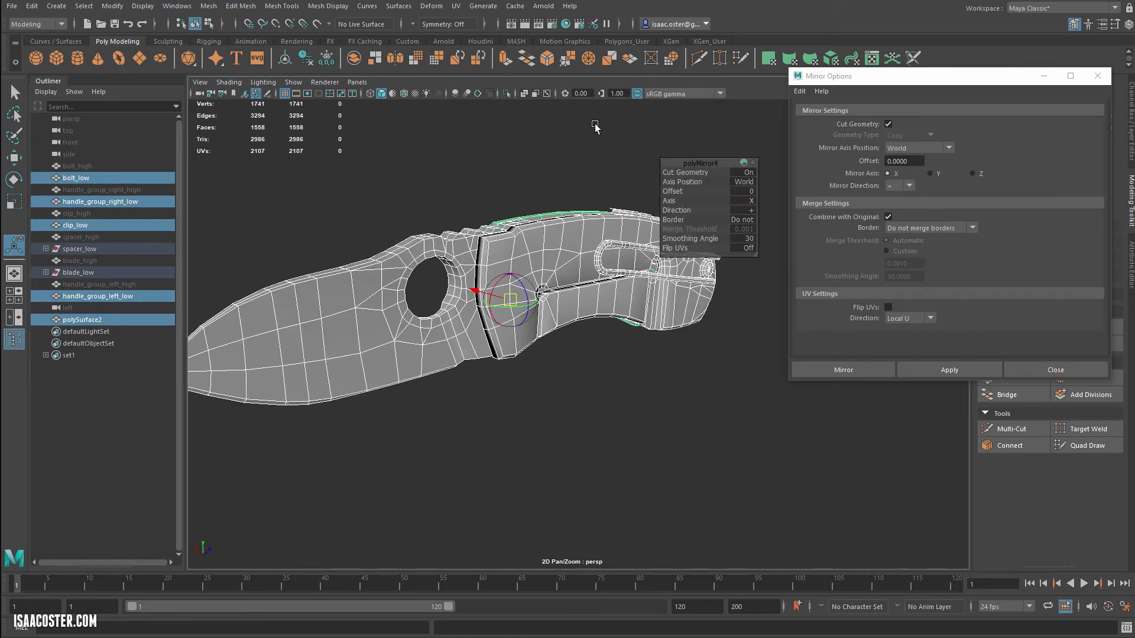
{"action": "left_click", "coordinate": [456, 5]}
{"action": "left_click", "coordinate": [476, 25]}
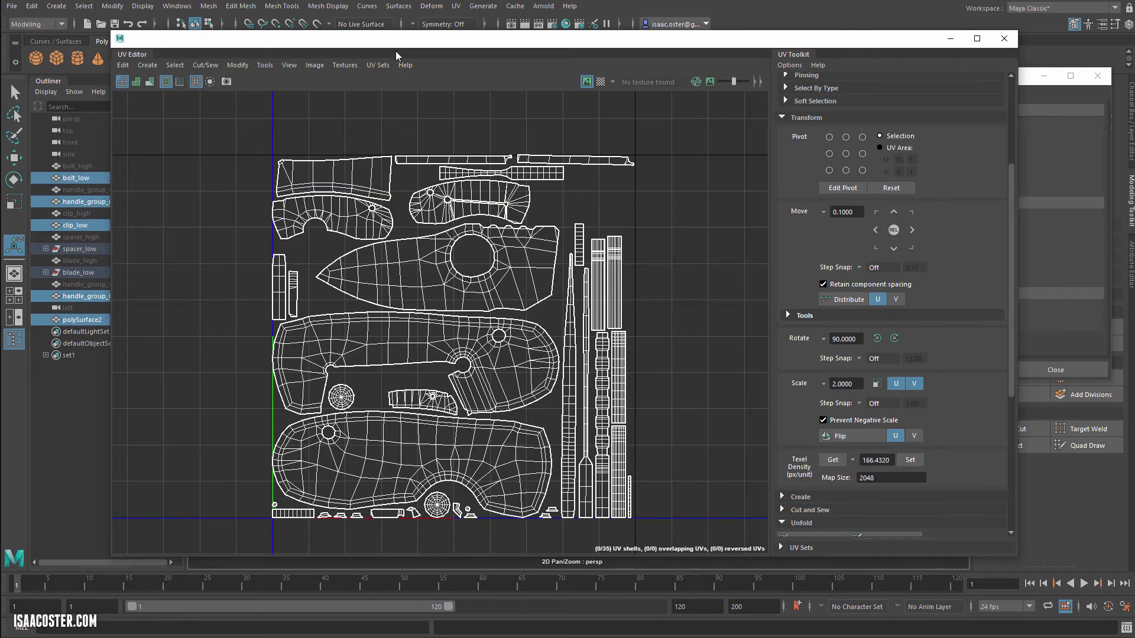
{"action": "left_click_drag", "start_coordinate": [396, 51], "coordinate": [724, 66]}
- Select the mirrored blade sides and pick a single face to check how their UV shells overlap
{"action": "left_click", "coordinate": [353, 213]}
{"action": "left_click", "coordinate": [337, 320]}
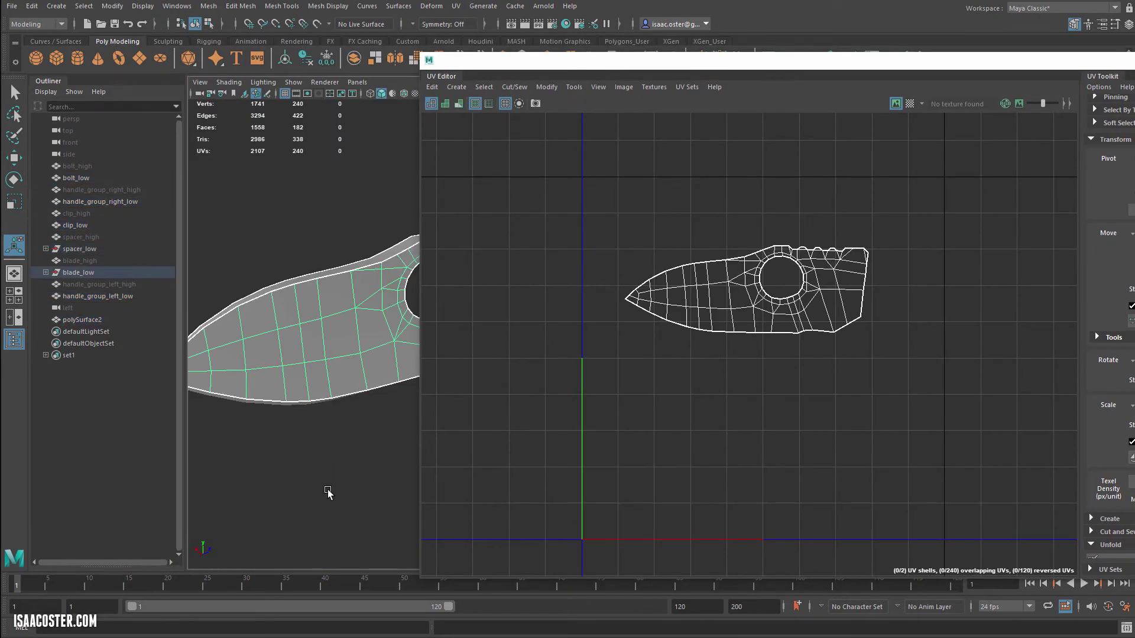
{"action": "left_click_drag", "start_coordinate": [325, 488], "coordinate": [372, 500], "text": "alt"}
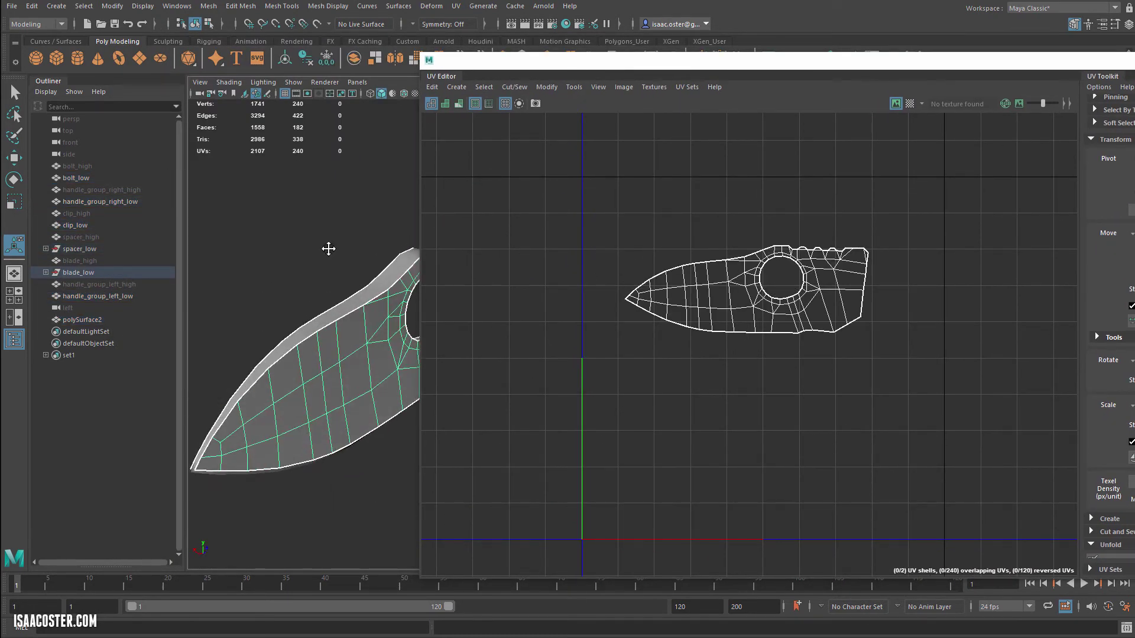
{"action": "left_click_drag", "start_coordinate": [329, 249], "coordinate": [271, 208], "text": "alt"}
{"action": "right_click_drag", "start_coordinate": [338, 267], "coordinate": [337, 297]}
{"action": "left_click", "coordinate": [337, 265]}
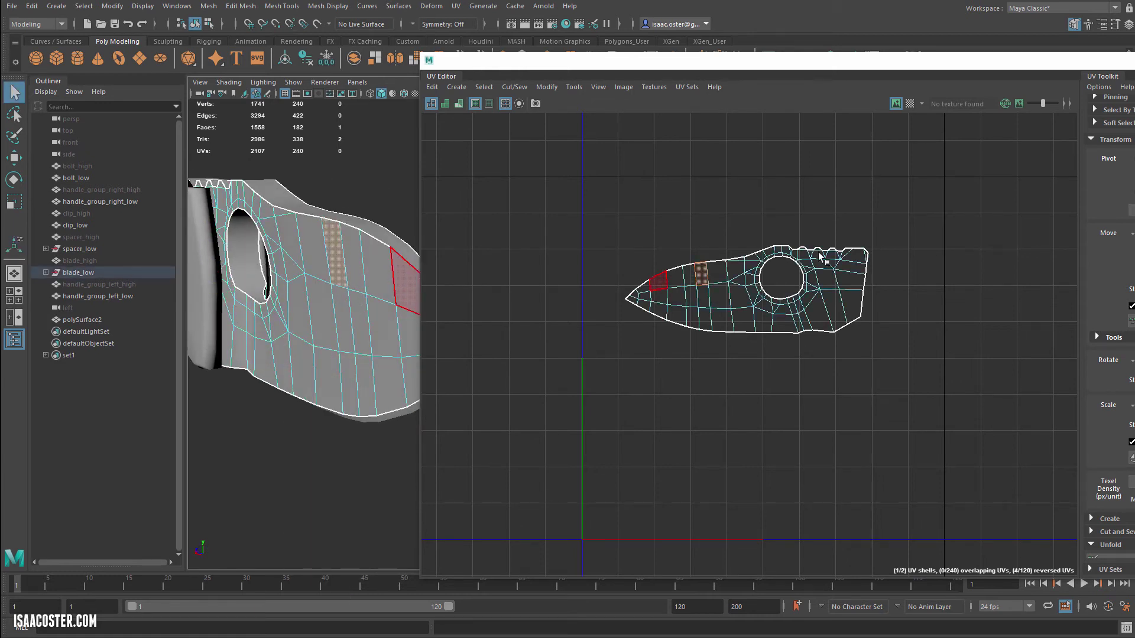
{"action": "left_click", "coordinate": [700, 273]}
{"action": "left_click_drag", "start_coordinate": [373, 210], "coordinate": [287, 291], "text": "alt"}
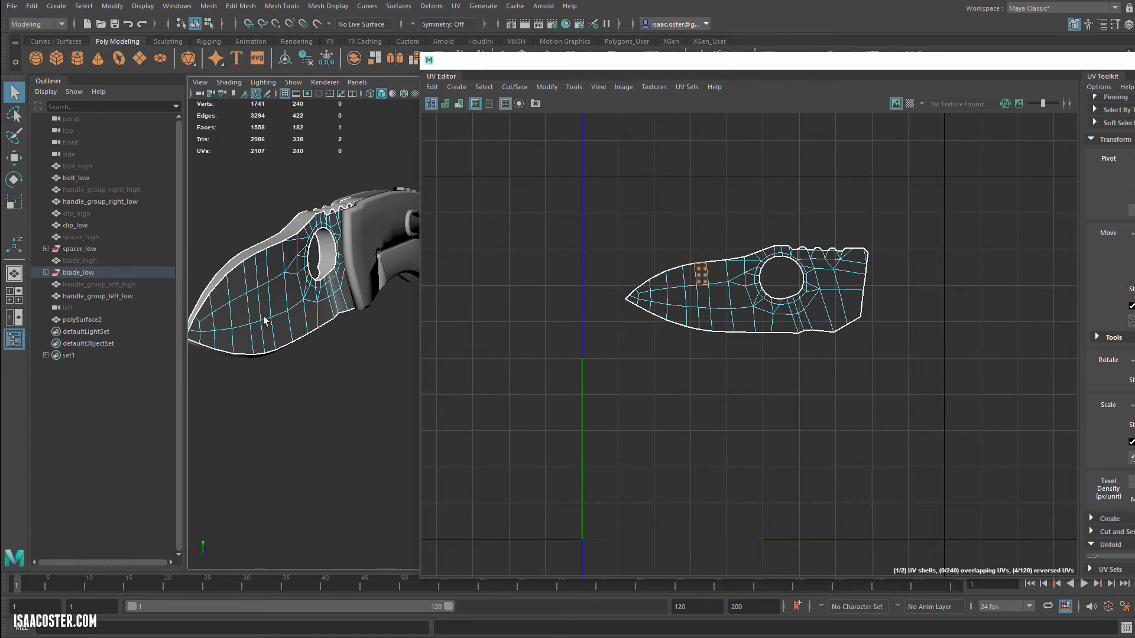
{"action": "left_click_drag", "start_coordinate": [264, 319], "coordinate": [375, 336], "text": "alt"}
- Return to object selection and select the spacer's ridged strip, followed by its side pieces at the handle's end
{"action": "key", "text": "F8"}
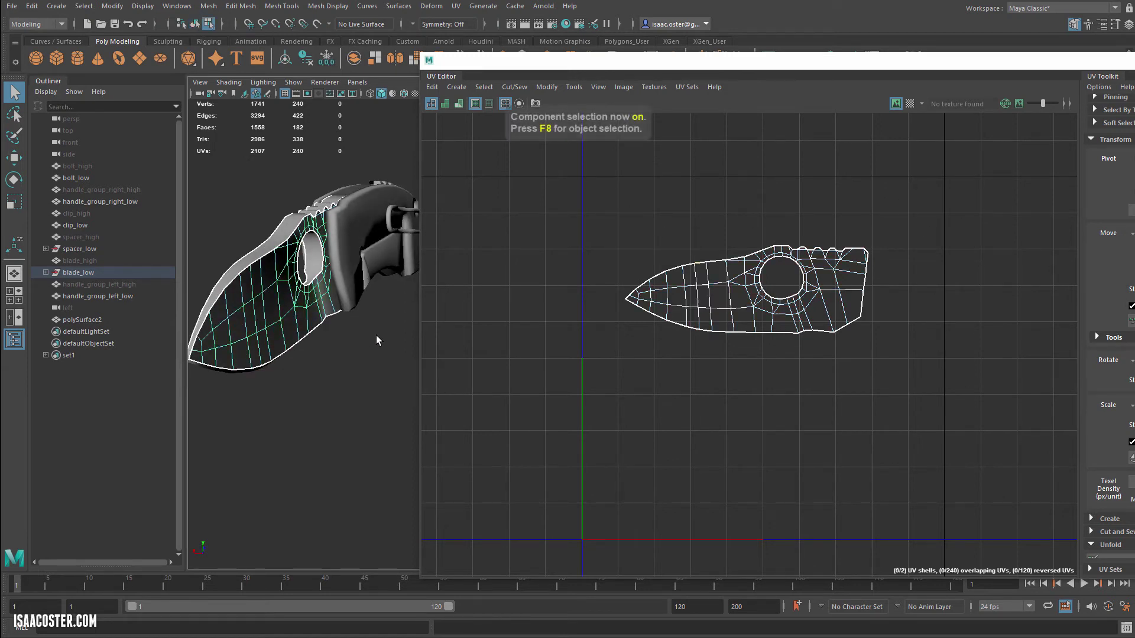
{"action": "key", "text": "F8"}
{"action": "left_click_drag", "start_coordinate": [273, 309], "coordinate": [412, 313], "text": "alt"}
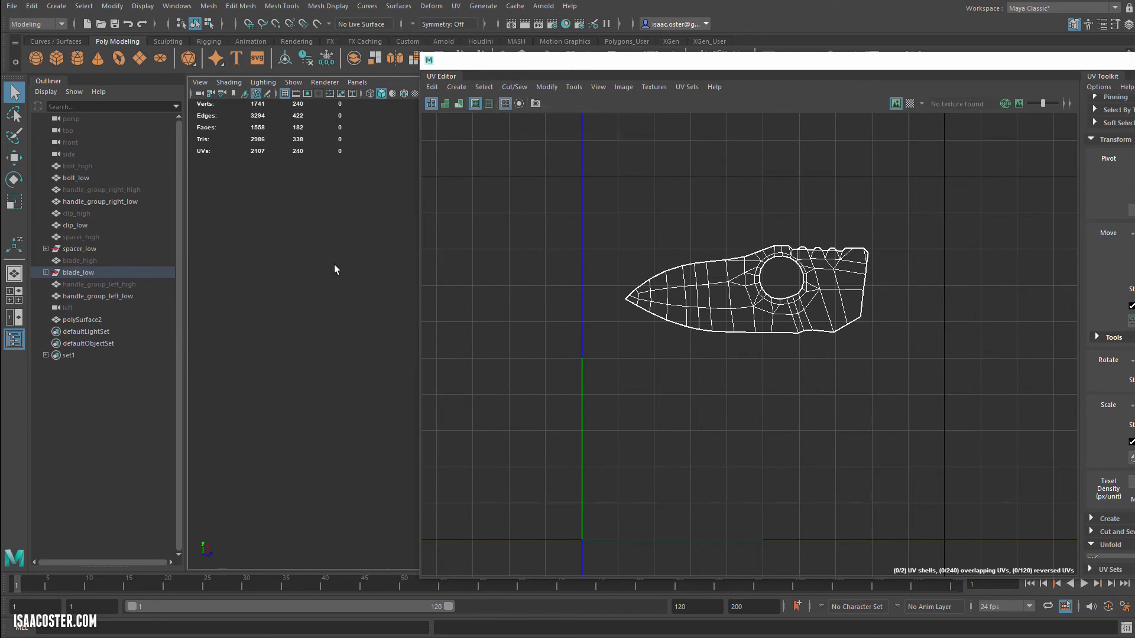
{"action": "left_click_drag", "start_coordinate": [337, 266], "coordinate": [402, 329], "text": "alt"}
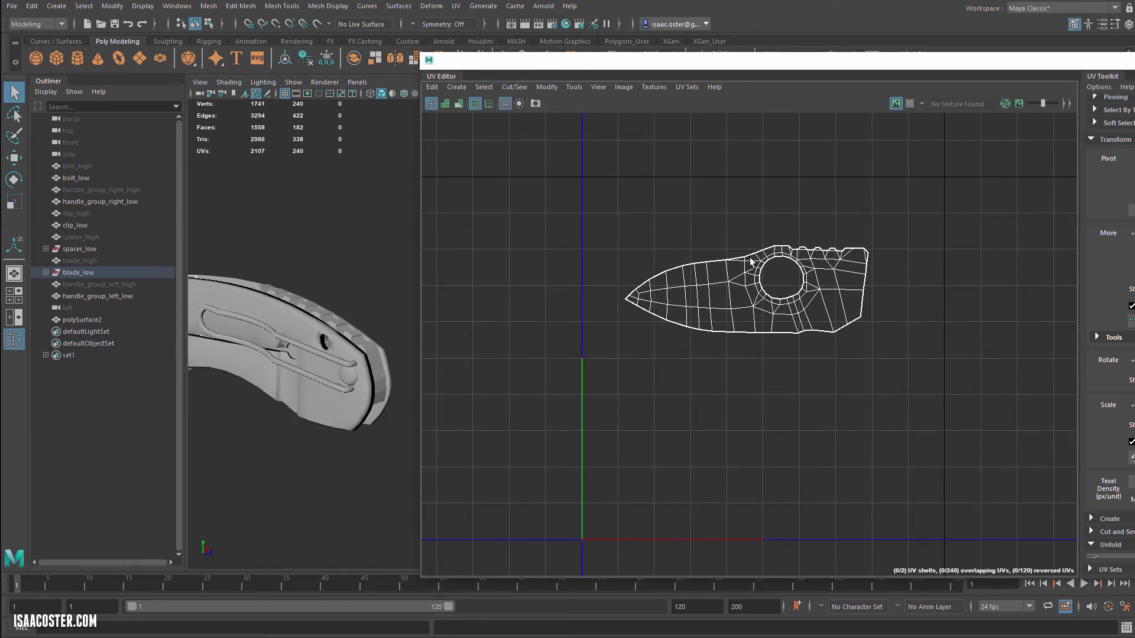
{"action": "left_click", "coordinate": [380, 382]}
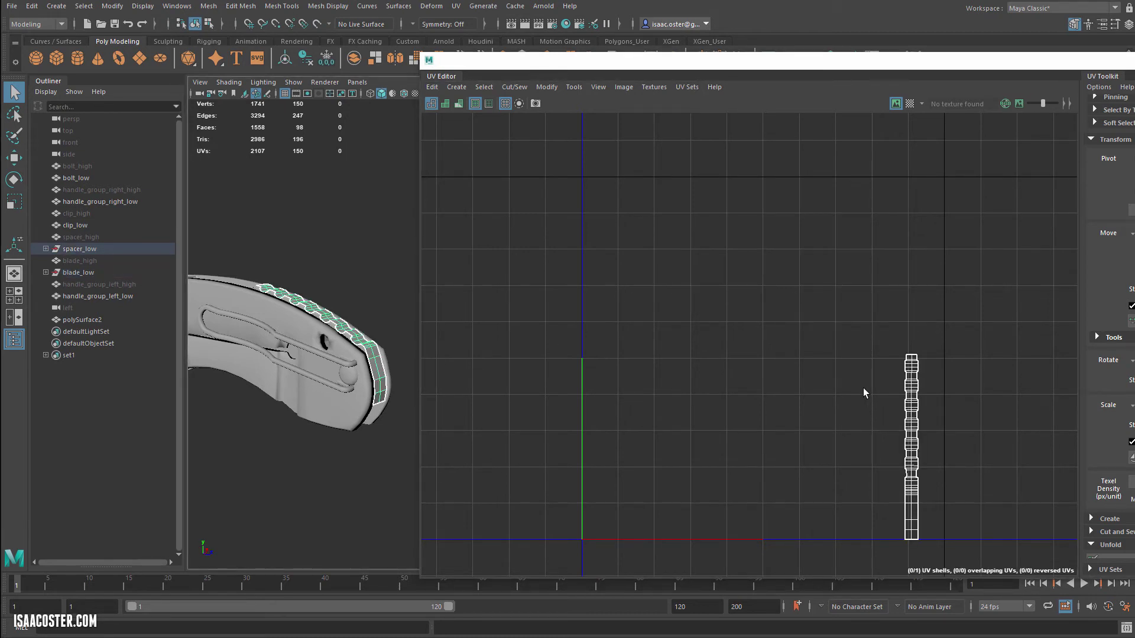
{"action": "scroll", "coordinate": [863, 390], "scroll_direction": "down", "scroll_amount": 2}
{"action": "left_click_drag", "start_coordinate": [328, 283], "coordinate": [342, 345], "text": "alt"}
{"action": "middle_click_drag", "start_coordinate": [342, 346], "coordinate": [305, 221], "text": "alt"}
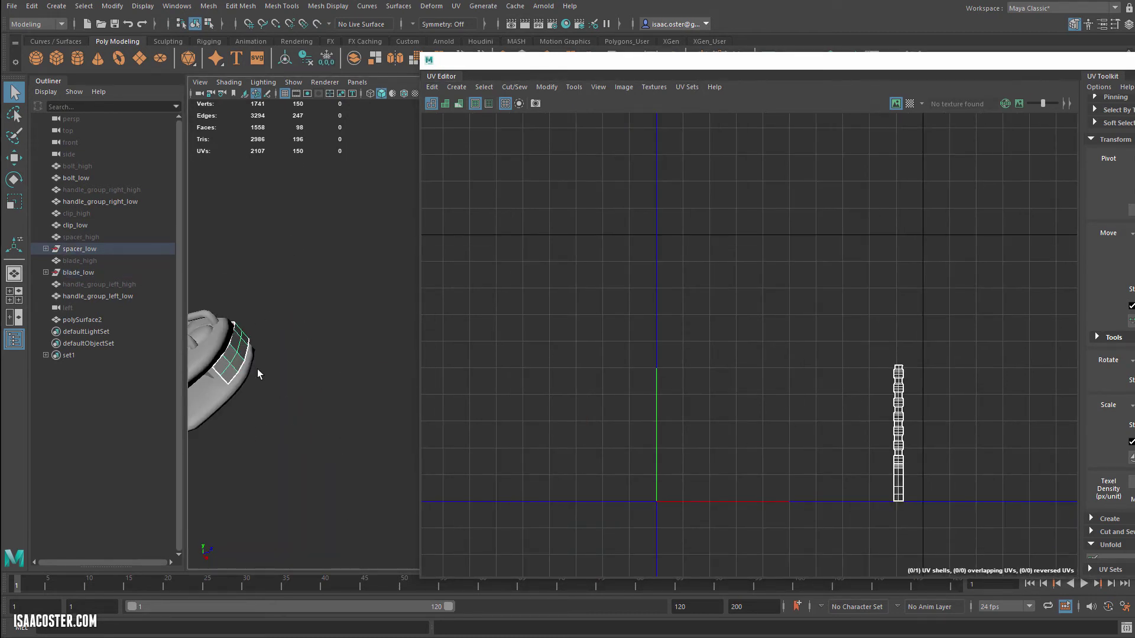
{"action": "left_click", "coordinate": [212, 373]}
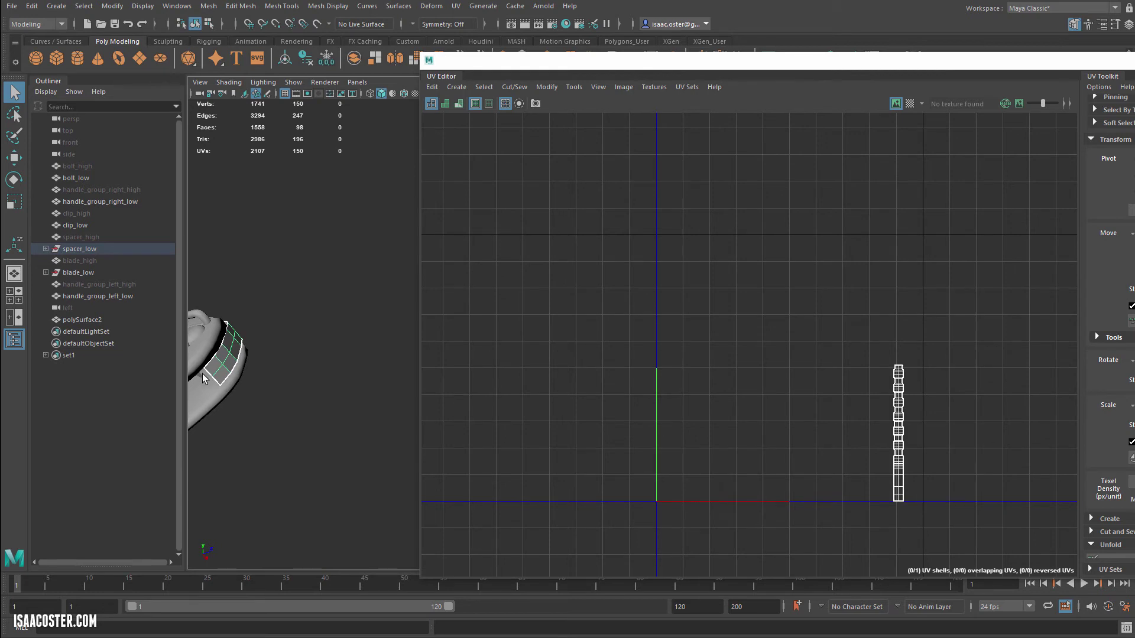
{"action": "scroll", "coordinate": [798, 452], "scroll_direction": "up", "scroll_amount": 3}
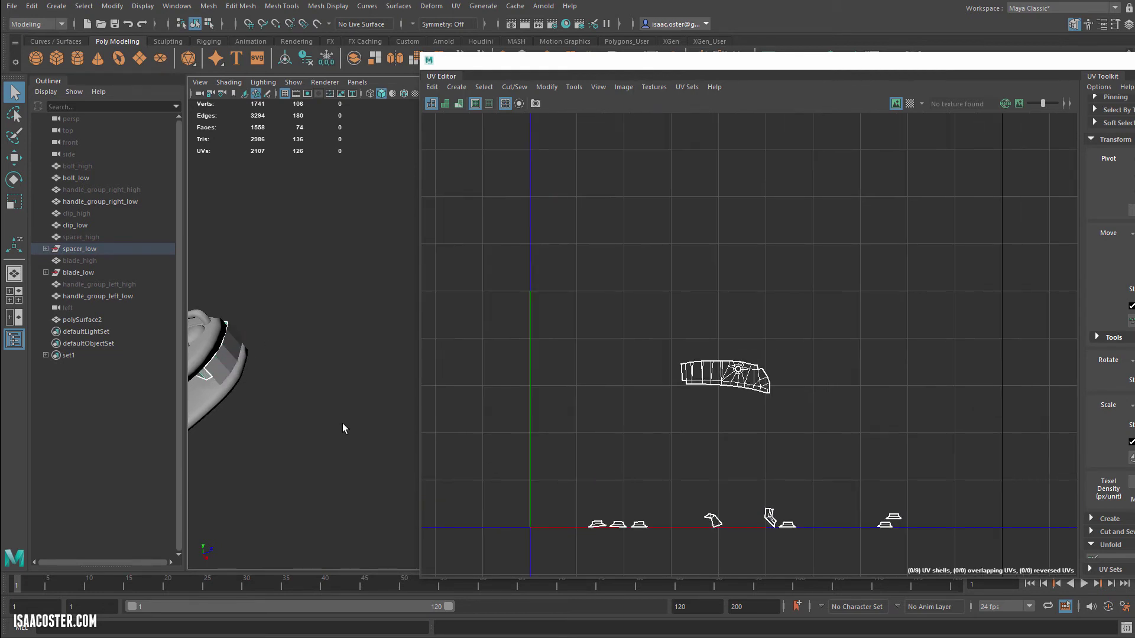
{"action": "left_click_drag", "start_coordinate": [343, 423], "coordinate": [269, 319], "text": "alt"}
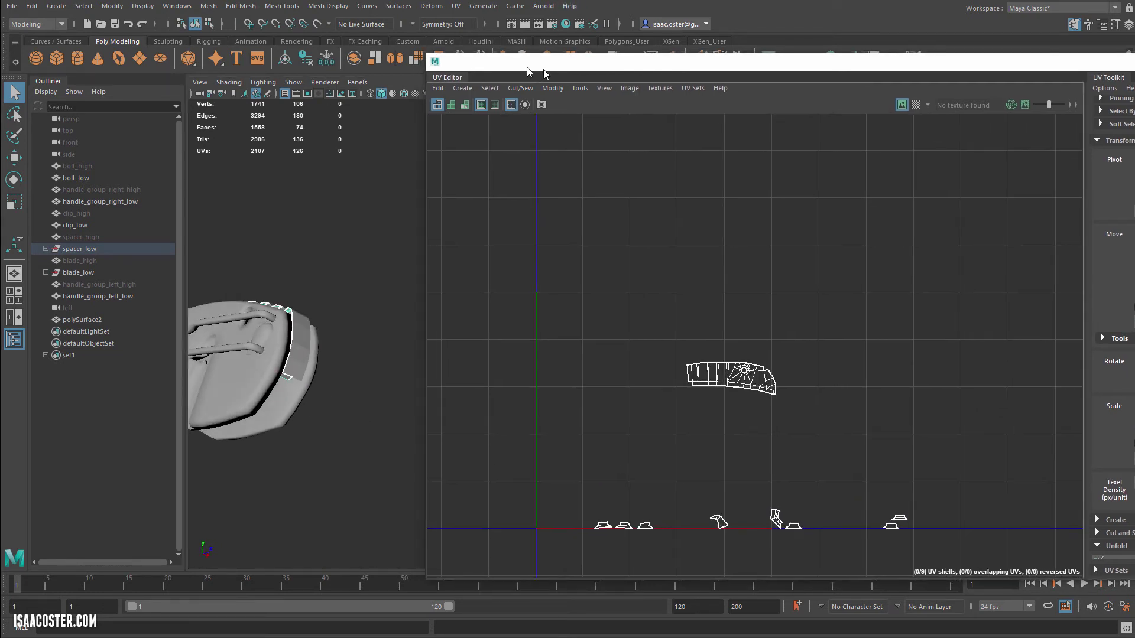
- Narrow the UV Editor and place it beside the knife, and show the viewport in wireframe
{"action": "left_click_drag", "start_coordinate": [531, 61], "coordinate": [460, 83]}
{"action": "left_click_drag", "start_coordinate": [346, 118], "coordinate": [743, 118]}
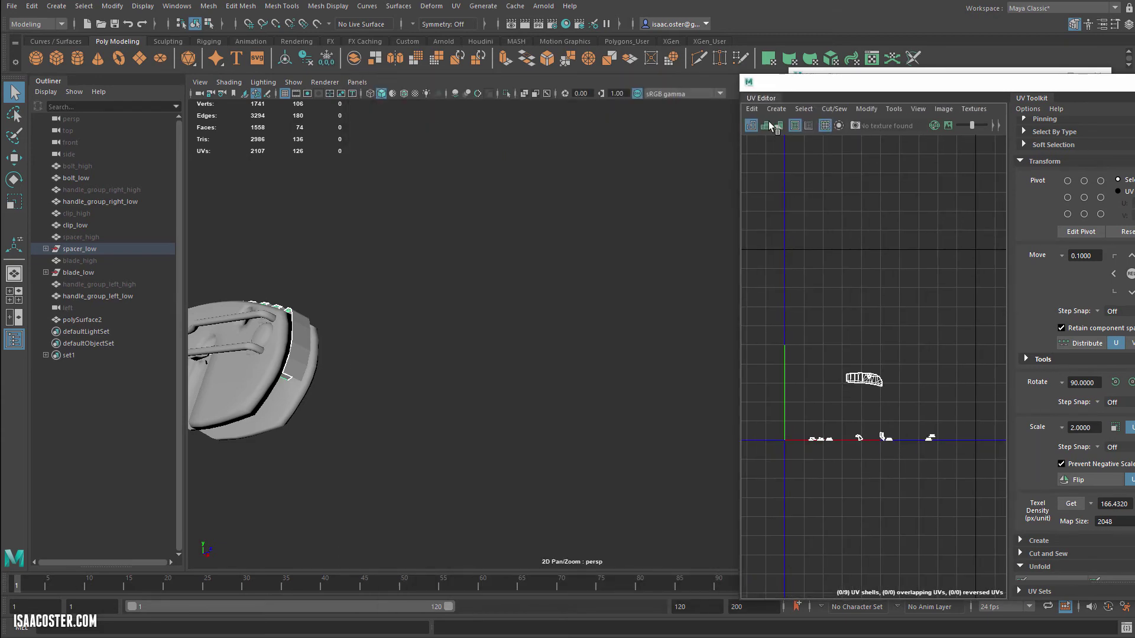
{"action": "left_click_drag", "start_coordinate": [762, 82], "coordinate": [634, 69]}
{"action": "left_click_drag", "start_coordinate": [376, 312], "coordinate": [386, 240], "text": "alt"}
{"action": "key", "text": "4"}
{"action": "scroll", "coordinate": [471, 357], "scroll_direction": "up", "scroll_amount": 4}
- Mirror the spacer's side pieces across world X in the + direction without merging borders
{"action": "left_click", "coordinate": [208, 6]}
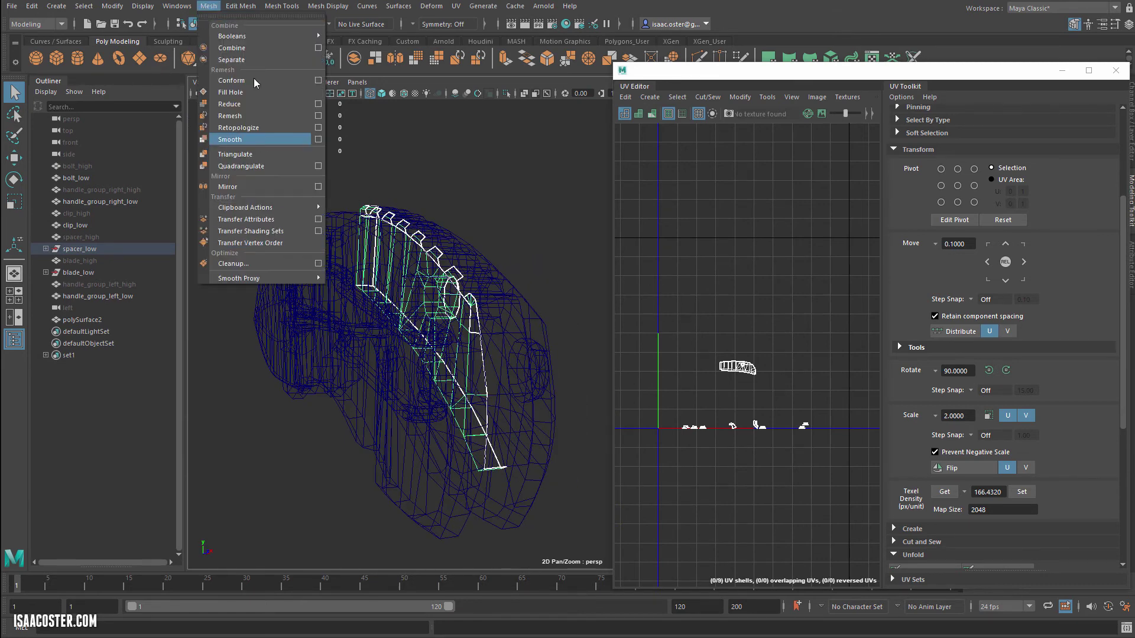
{"action": "left_click", "coordinate": [319, 188]}
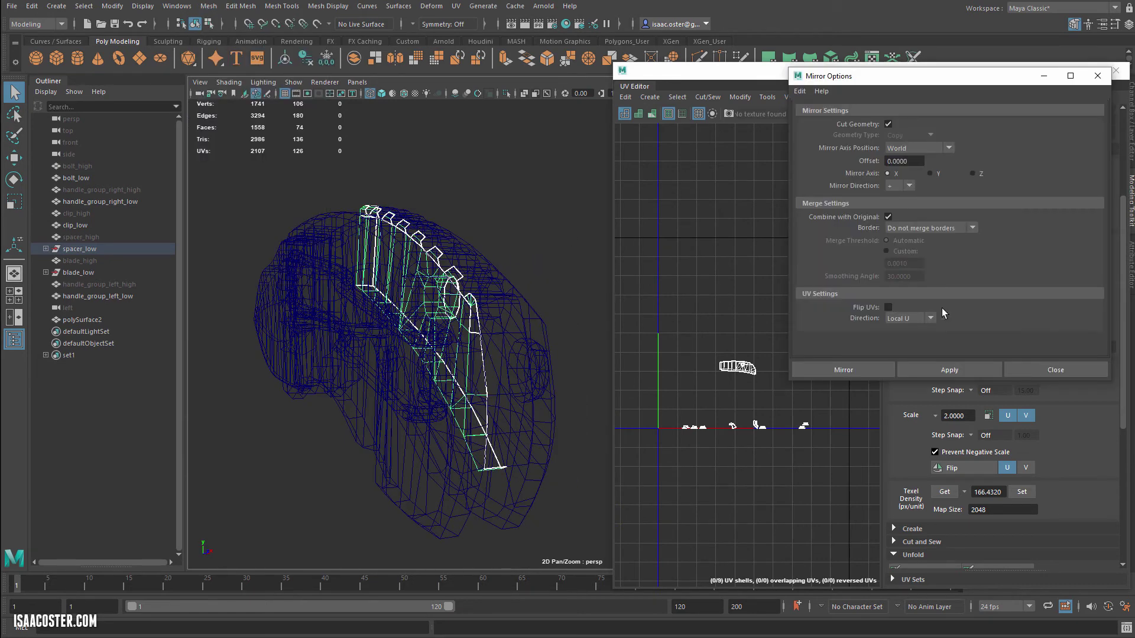
{"action": "left_click", "coordinate": [949, 370]}
{"action": "left_click_drag", "start_coordinate": [600, 317], "coordinate": [535, 334], "text": "alt"}
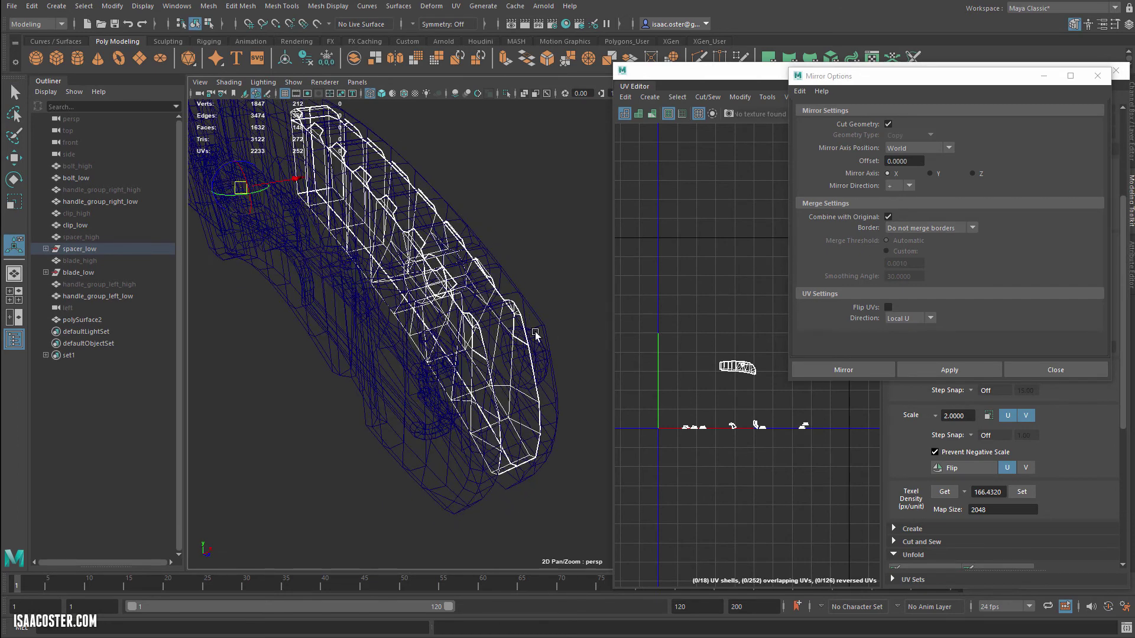
- Return the viewport to shaded display and select the spacer's ridged strip together with its mirrored side pieces
{"action": "left_click", "coordinate": [497, 319], "text": "shift"}
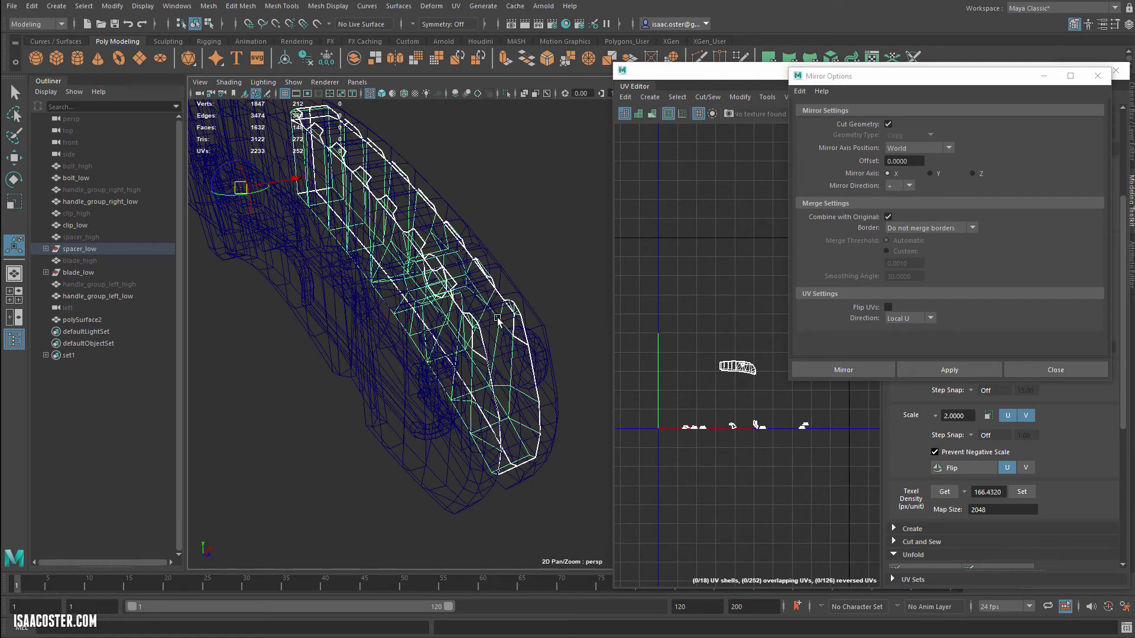
{"action": "key", "text": "5"}
{"action": "left_click", "coordinate": [504, 327]}
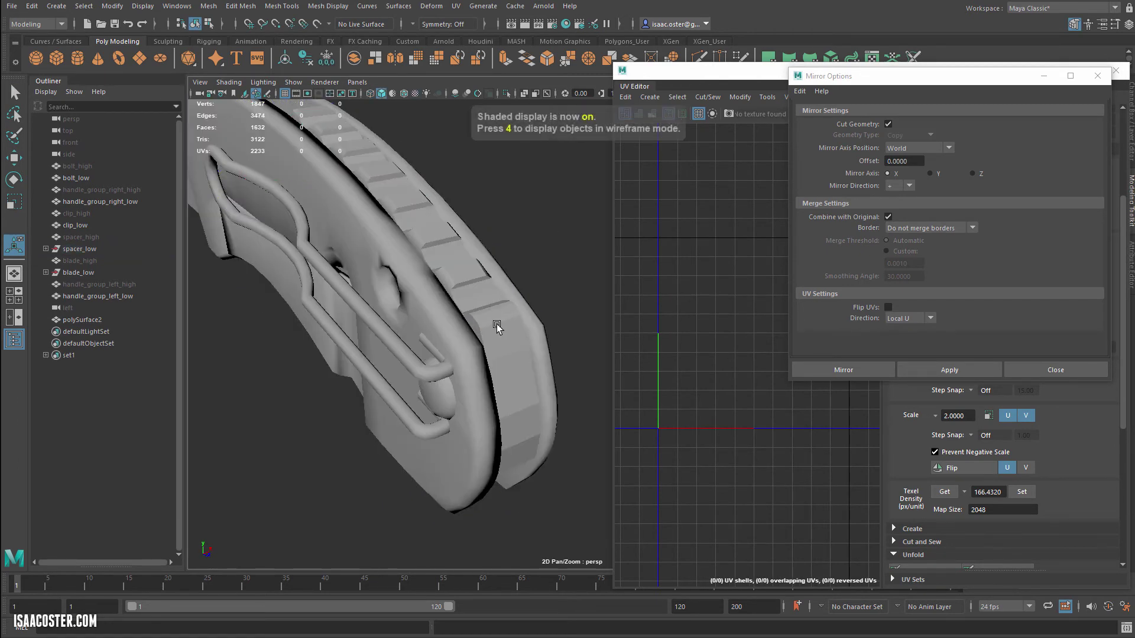
{"action": "left_click", "coordinate": [477, 332]}
{"action": "left_click", "coordinate": [477, 332], "text": "shift"}
{"action": "left_click_drag", "start_coordinate": [477, 332], "coordinate": [474, 283], "text": "alt"}
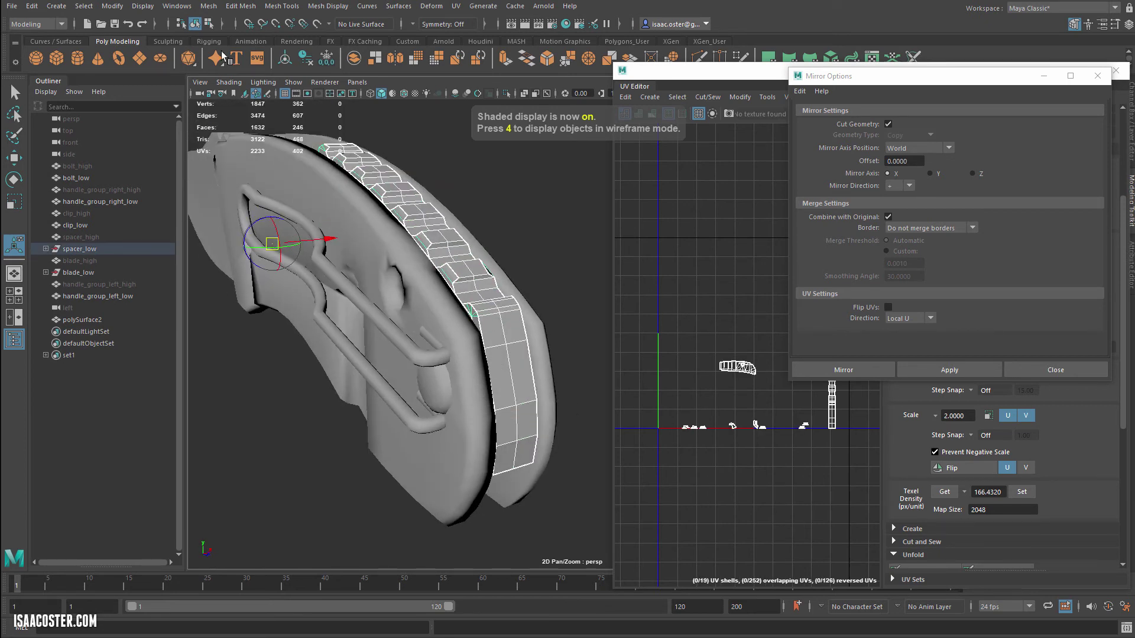
- Combine the spacer's ridged strip and mirrored side pieces into one mesh
{"action": "left_click", "coordinate": [208, 6]}
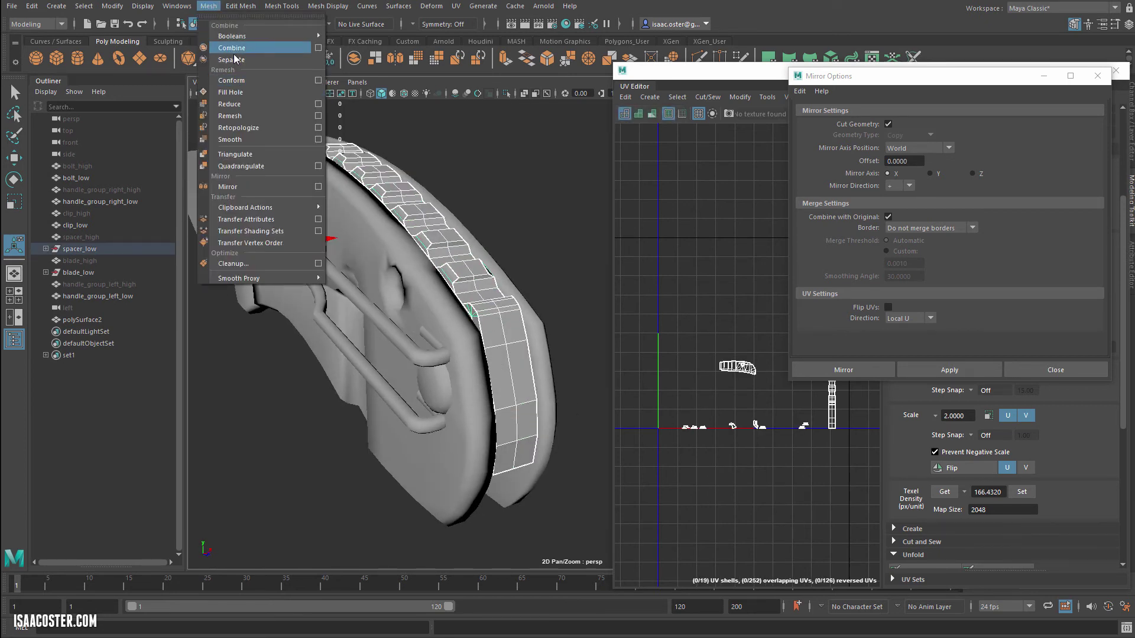
{"action": "left_click", "coordinate": [234, 59]}
{"action": "left_click_drag", "start_coordinate": [427, 199], "coordinate": [494, 253], "text": "alt"}
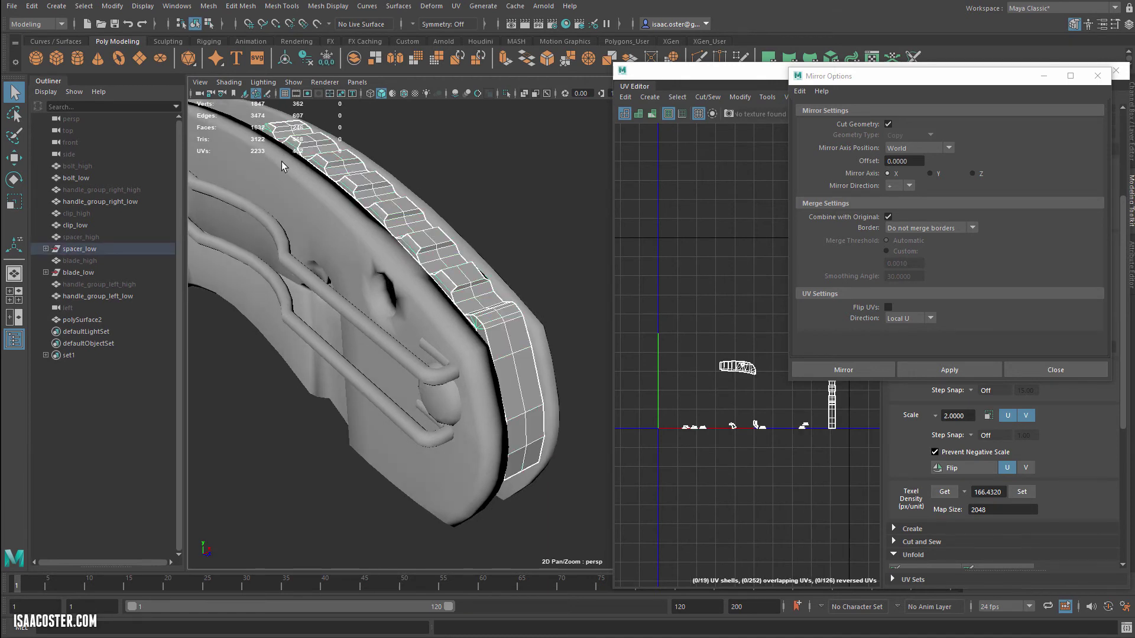
{"action": "left_click", "coordinate": [209, 8]}
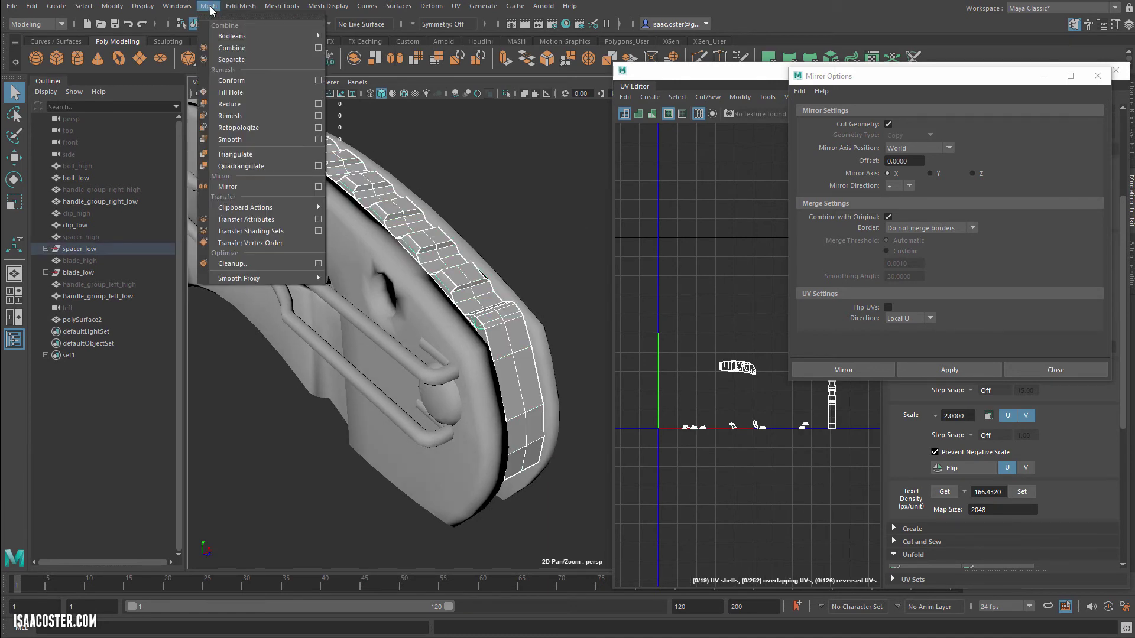
{"action": "left_click", "coordinate": [229, 49]}
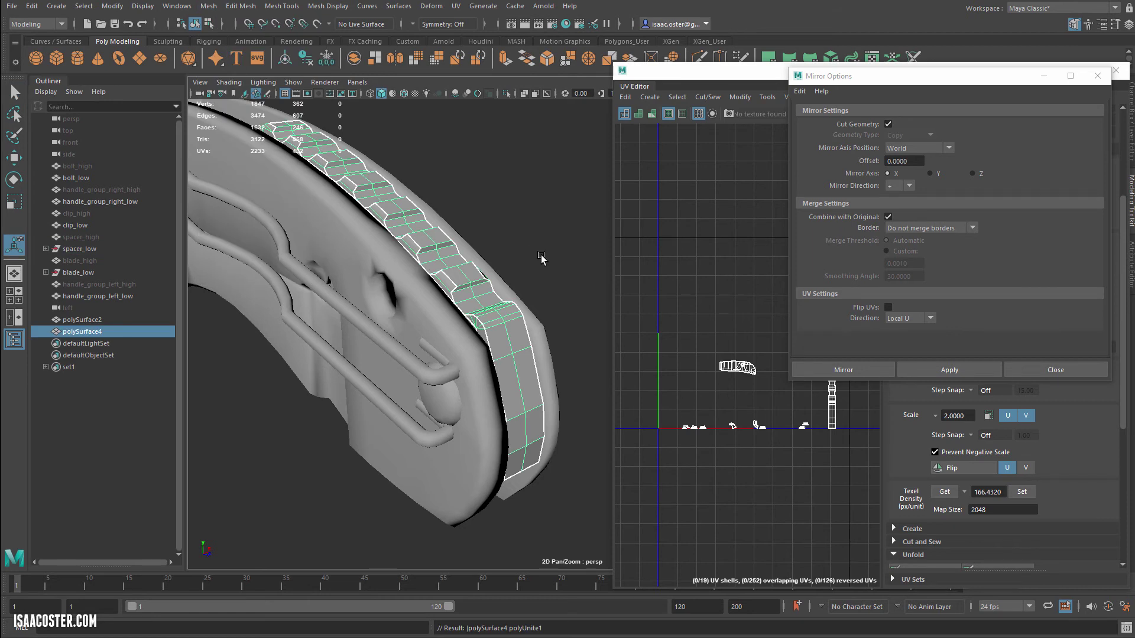
- Merge the coincident vertices of the combined spacer mesh
{"action": "left_click_drag", "start_coordinate": [541, 258], "coordinate": [522, 272], "text": "alt"}
{"action": "left_click", "coordinate": [281, 6]}
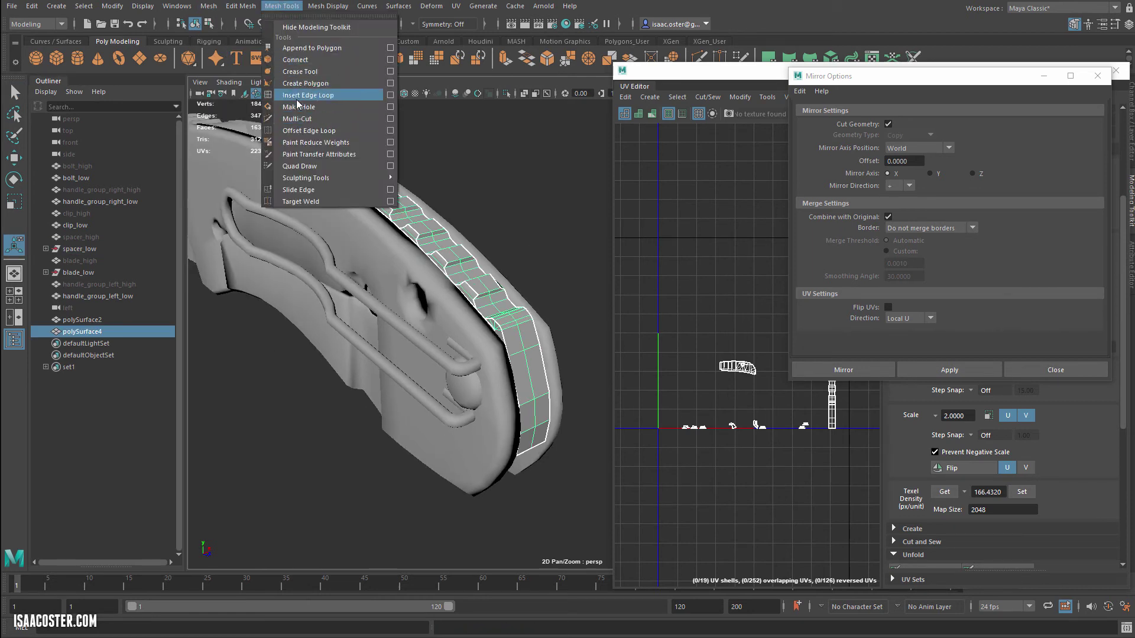
{"action": "left_click", "coordinate": [260, 132]}
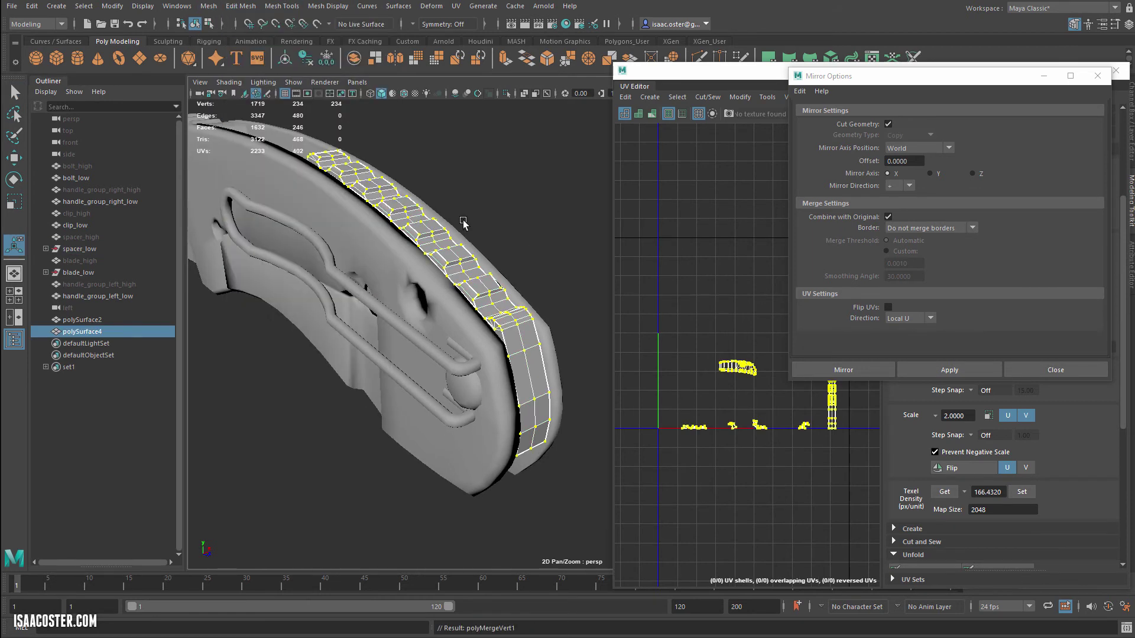
{"action": "left_click", "coordinate": [463, 222]}
- Select the blade's separate pieces and combine them into one mesh
{"action": "left_click_drag", "start_coordinate": [462, 222], "coordinate": [338, 395], "text": "alt"}
{"action": "left_click", "coordinate": [314, 404]}
{"action": "left_click", "coordinate": [267, 384], "text": "shift"}
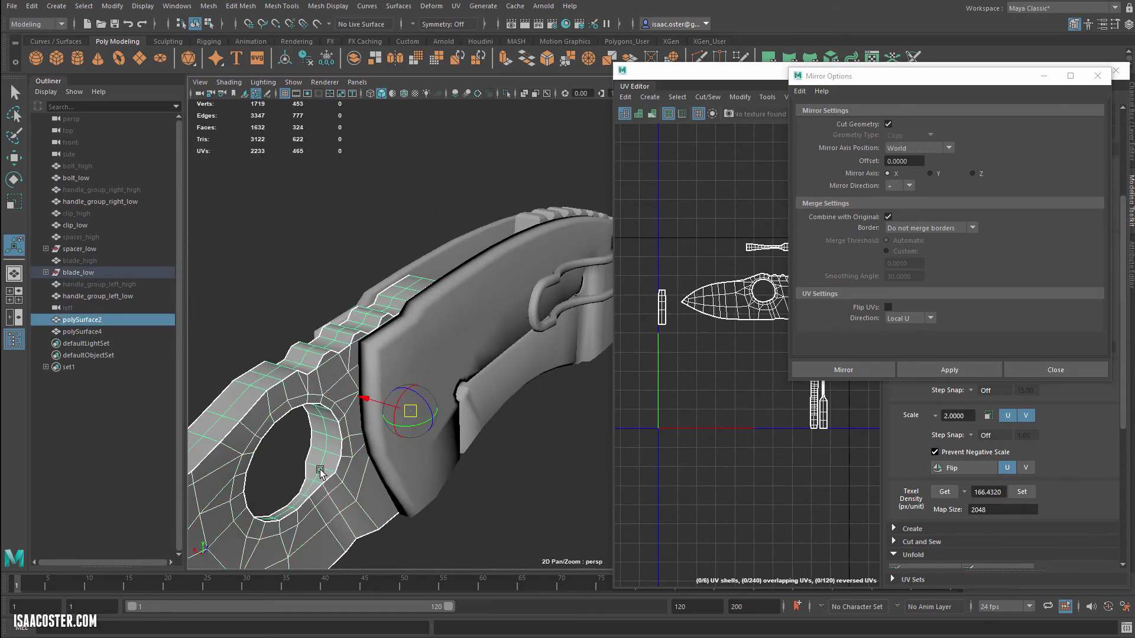
{"action": "left_click_drag", "start_coordinate": [268, 385], "coordinate": [380, 409], "text": "alt"}
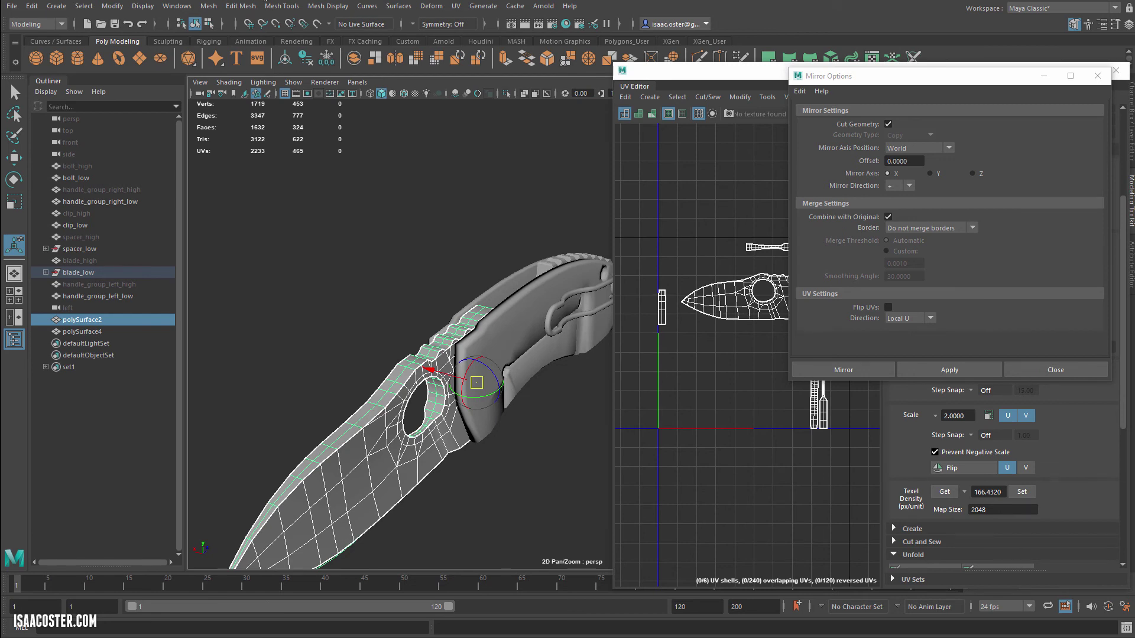
{"action": "left_click", "coordinate": [210, 6]}
{"action": "left_click", "coordinate": [237, 46]}
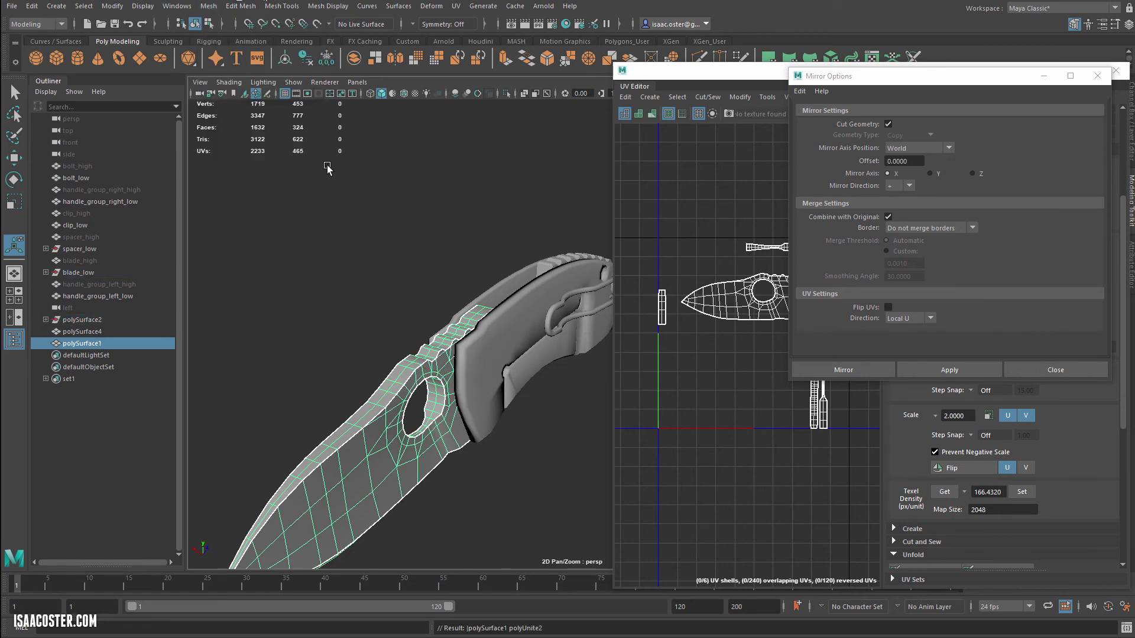
- Merge the combined blade's coincident vertices and return to object selection with nothing selected
{"action": "left_click", "coordinate": [240, 6]}
{"action": "left_click", "coordinate": [254, 119]}
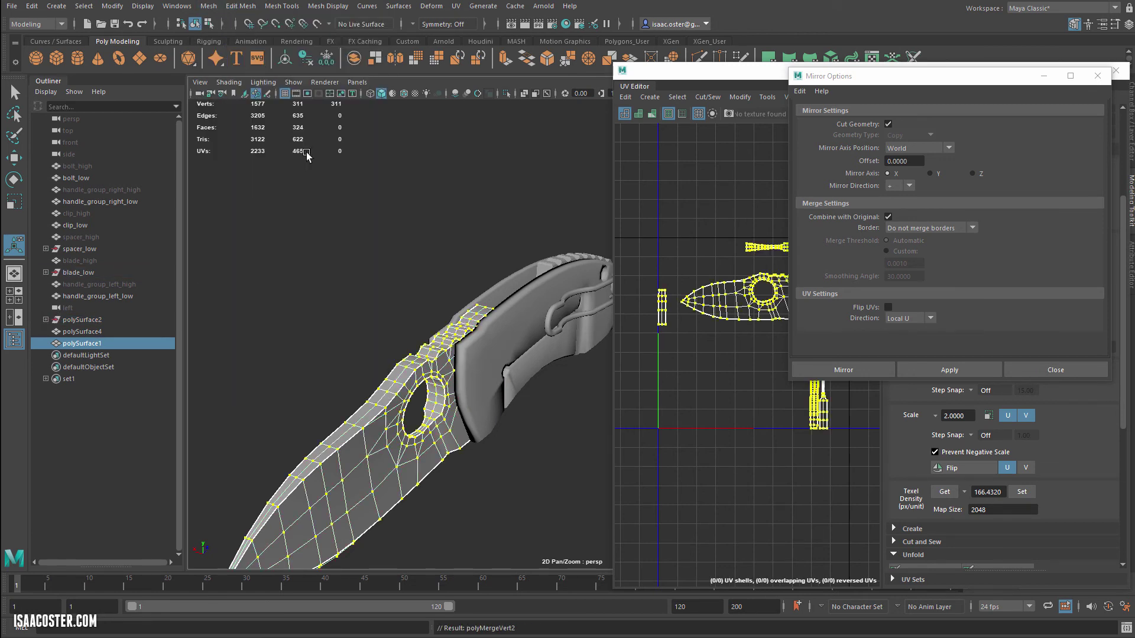
{"action": "left_click_drag", "start_coordinate": [398, 169], "coordinate": [406, 179], "text": "alt"}
{"action": "key", "text": "F8"}
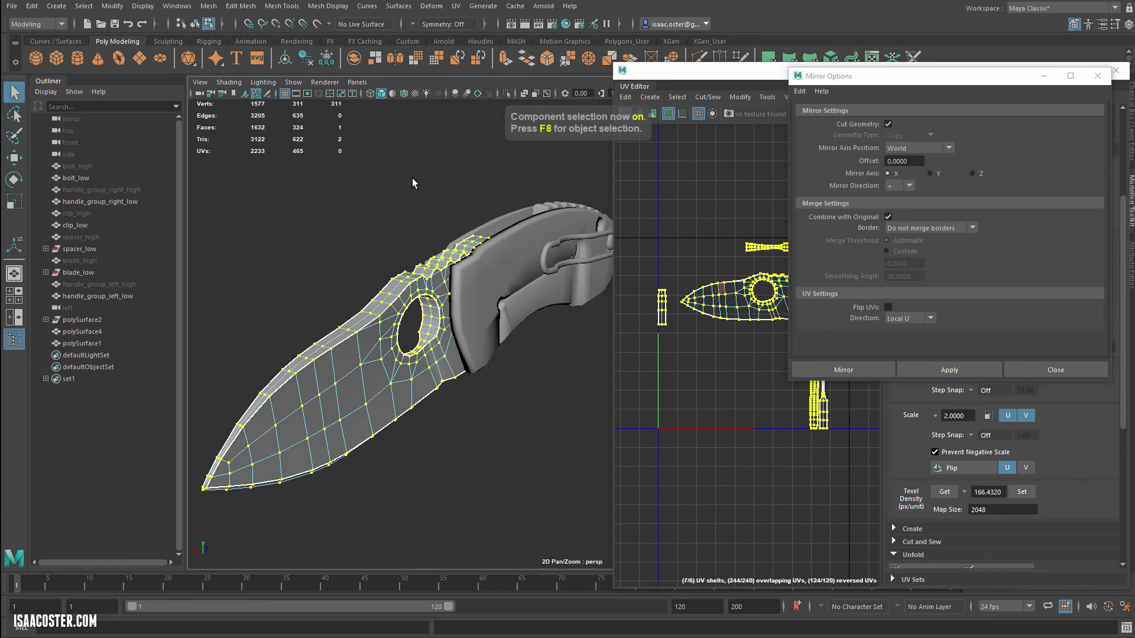
{"action": "key", "text": "F8"}
{"action": "key", "text": "F8"}
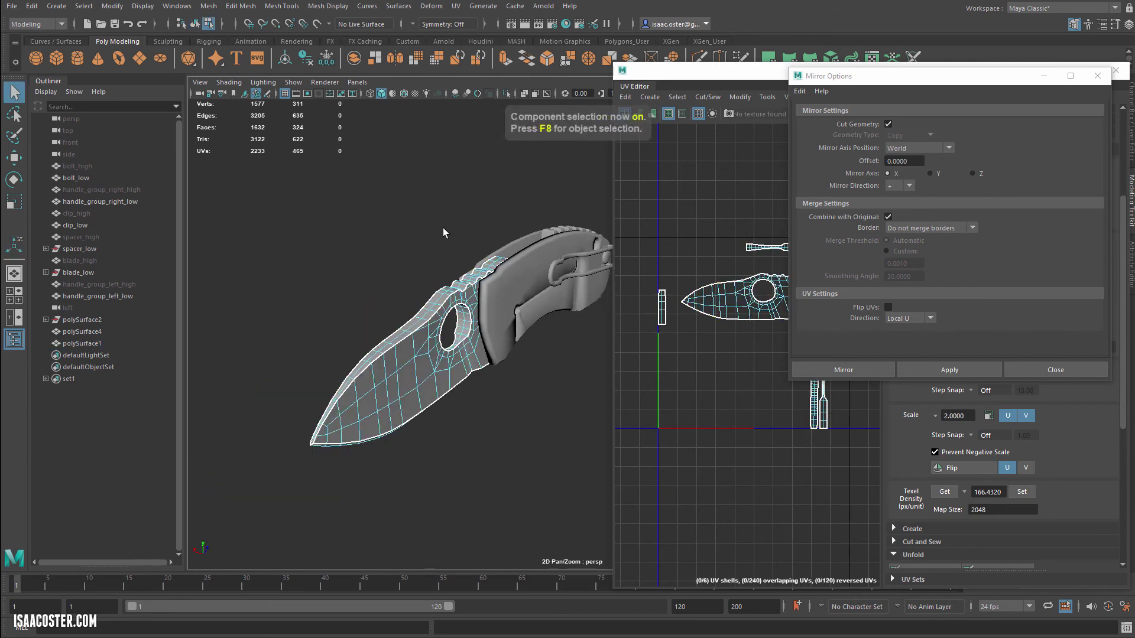
{"action": "key", "text": "F8"}
{"action": "left_click_drag", "start_coordinate": [540, 361], "coordinate": [500, 354], "text": "alt"}
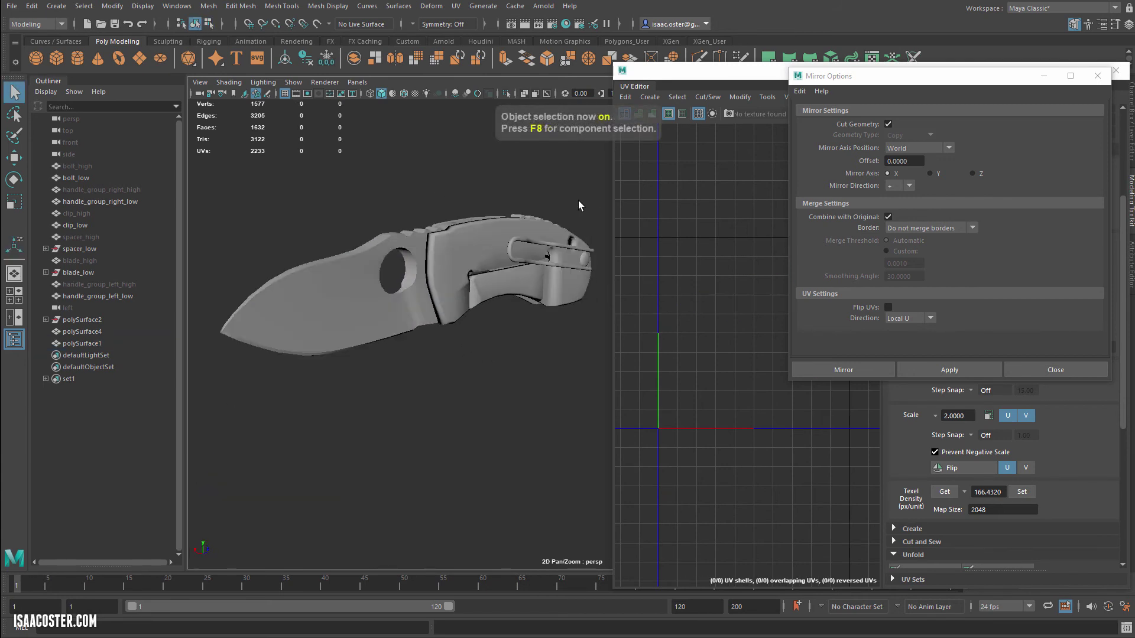
- Select all low-poly knife parts and examine their full UV layout alongside the model
{"action": "left_click_drag", "start_coordinate": [594, 195], "coordinate": [277, 406]}
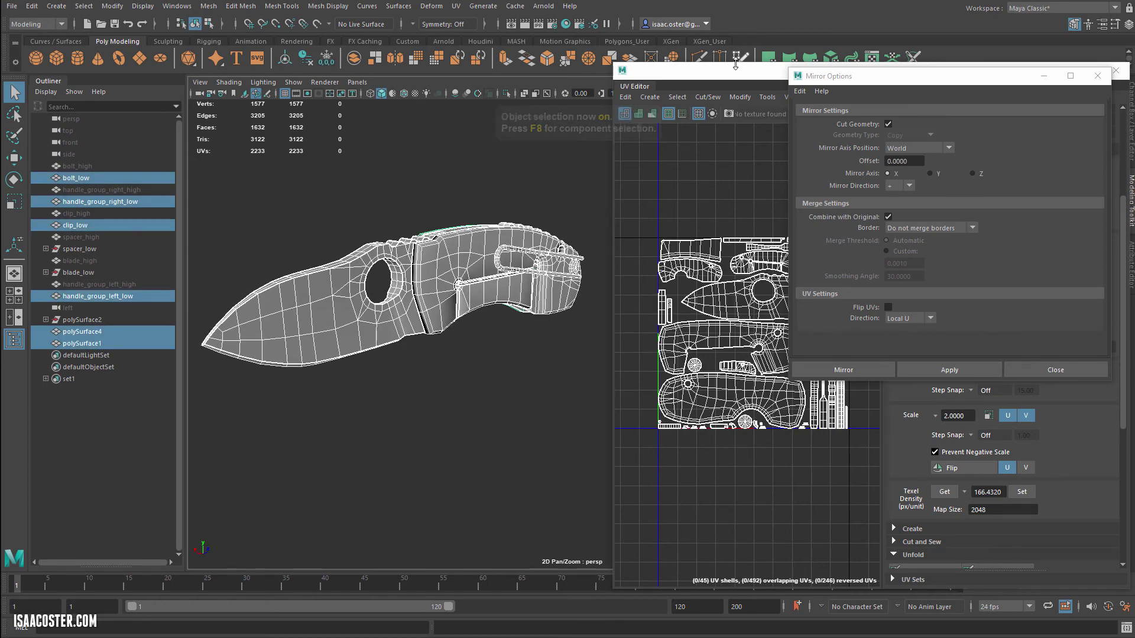
{"action": "left_click_drag", "start_coordinate": [697, 69], "coordinate": [575, 86]}
{"action": "scroll", "coordinate": [654, 359], "scroll_direction": "up", "scroll_amount": 5}
{"action": "scroll", "coordinate": [654, 359], "scroll_direction": "down", "scroll_amount": 5}
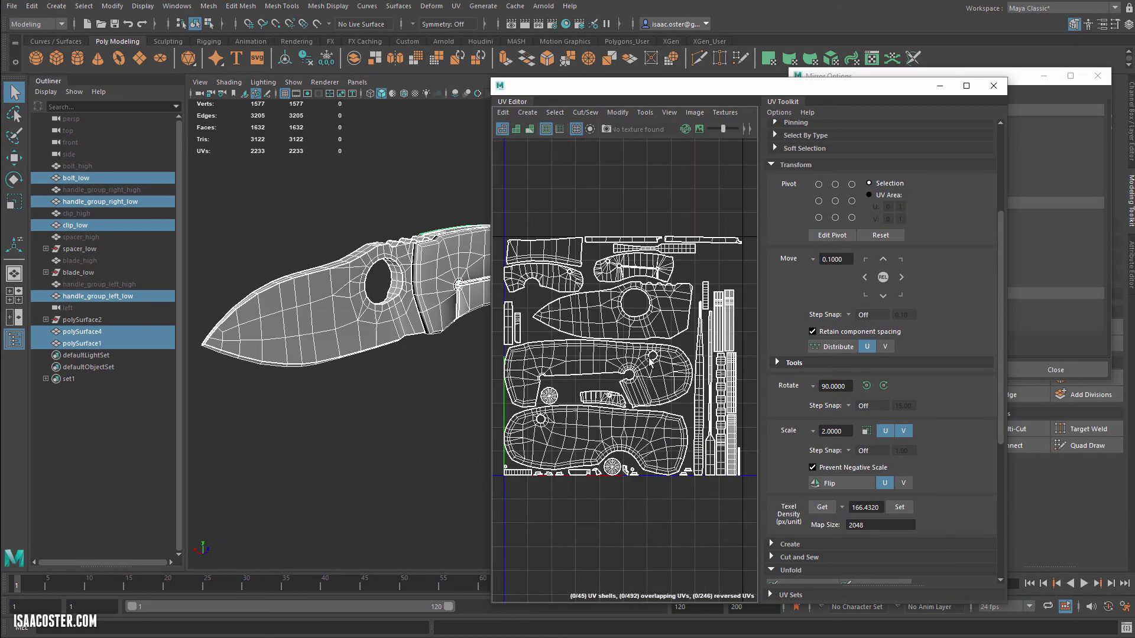
{"action": "key", "text": "f"}
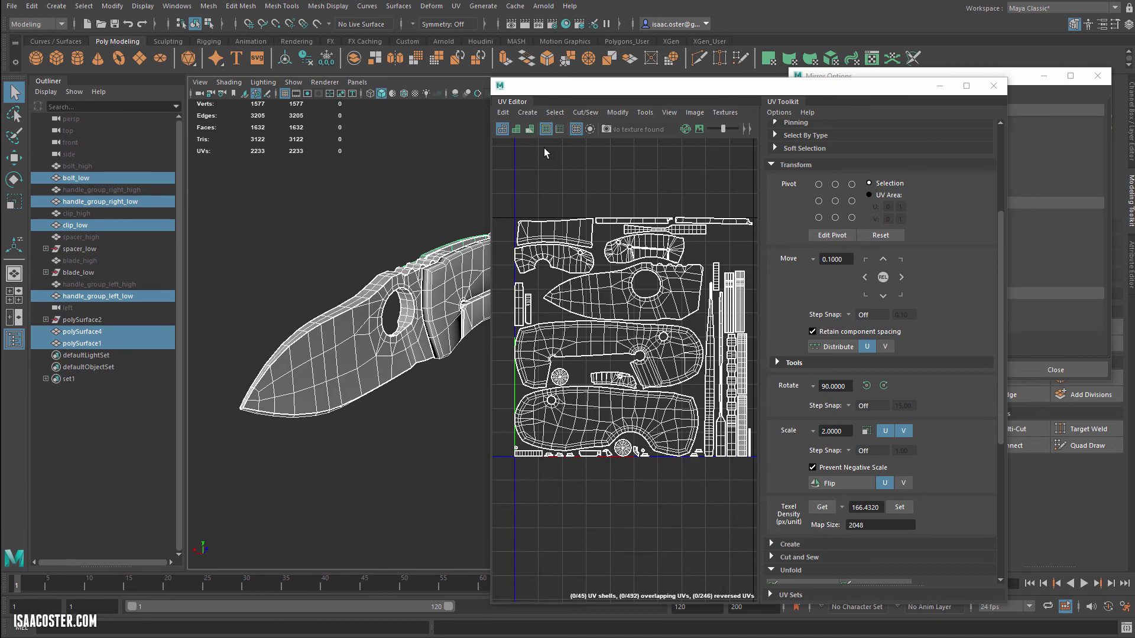
{"action": "left_click_drag", "start_coordinate": [583, 87], "coordinate": [691, 66]}
{"action": "left_click_drag", "start_coordinate": [437, 254], "coordinate": [465, 249], "text": "alt"}
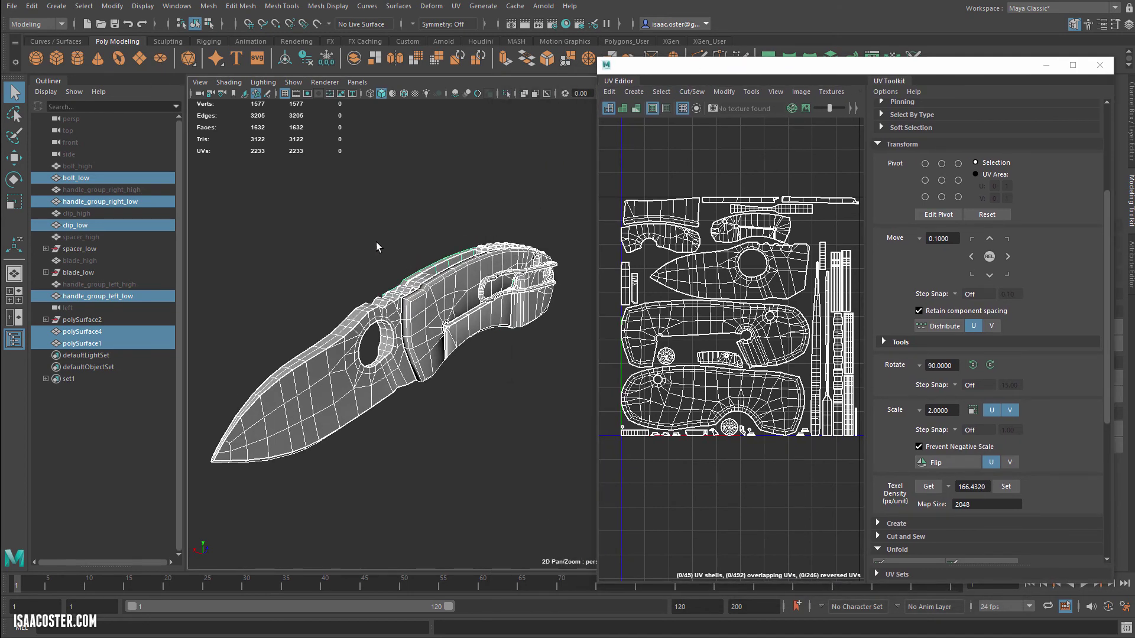
{"action": "left_click_drag", "start_coordinate": [597, 354], "coordinate": [590, 354]}
{"action": "middle_click_drag", "start_coordinate": [566, 355], "coordinate": [523, 375], "text": "alt"}
{"action": "left_click", "coordinate": [699, 340]}
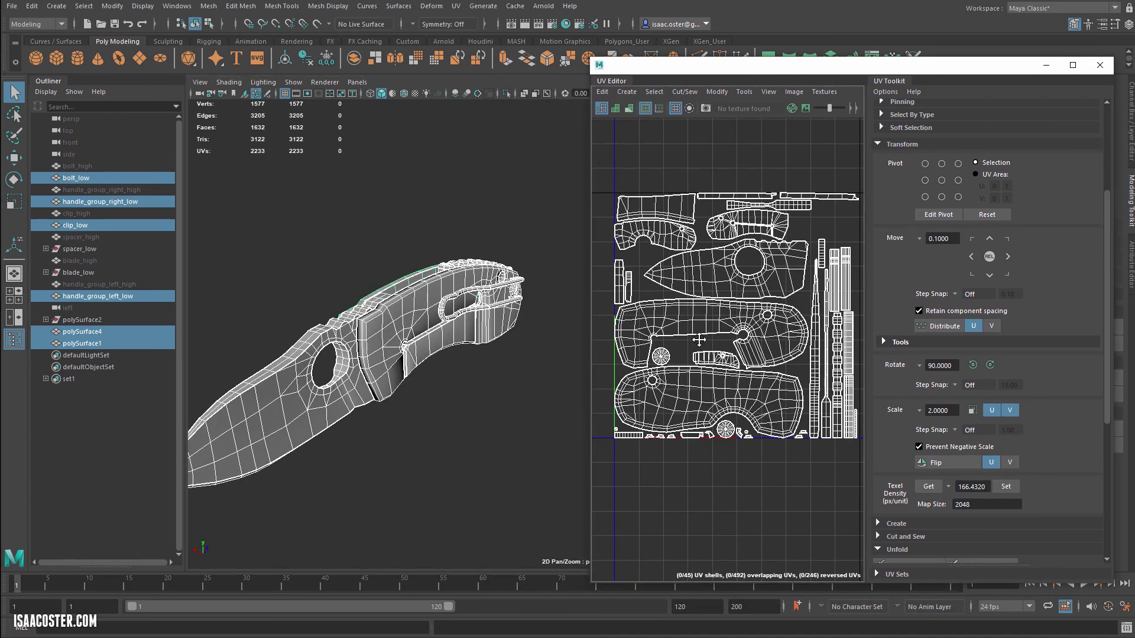
{"action": "left_click_drag", "start_coordinate": [527, 387], "coordinate": [416, 371], "text": "alt"}
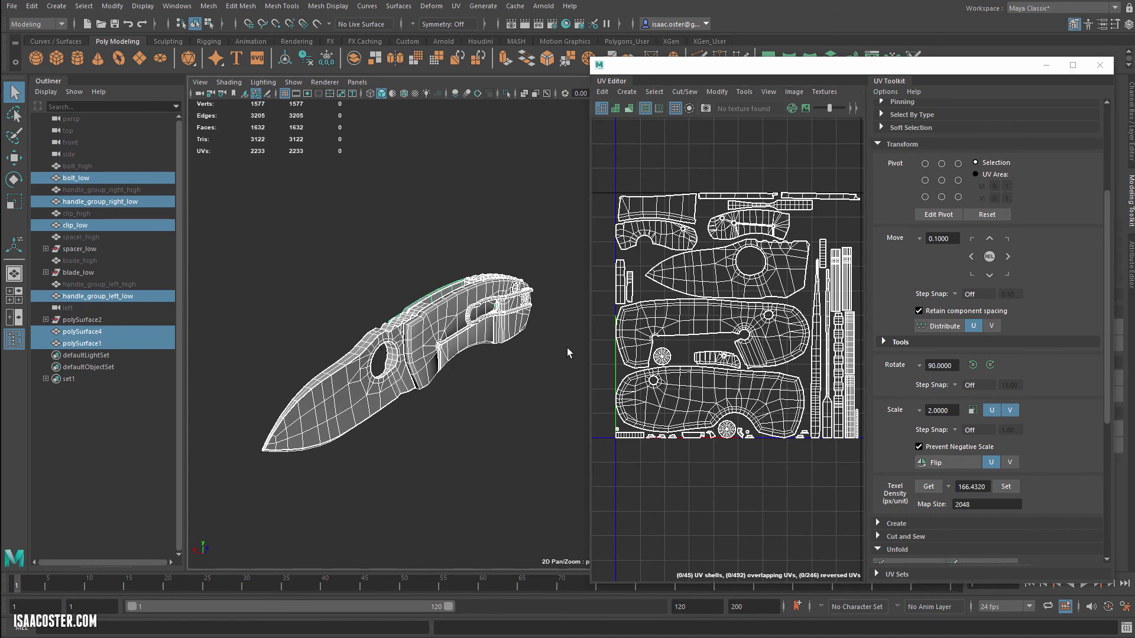
{"action": "middle_click_drag", "start_coordinate": [614, 269], "coordinate": [609, 269], "text": "alt"}
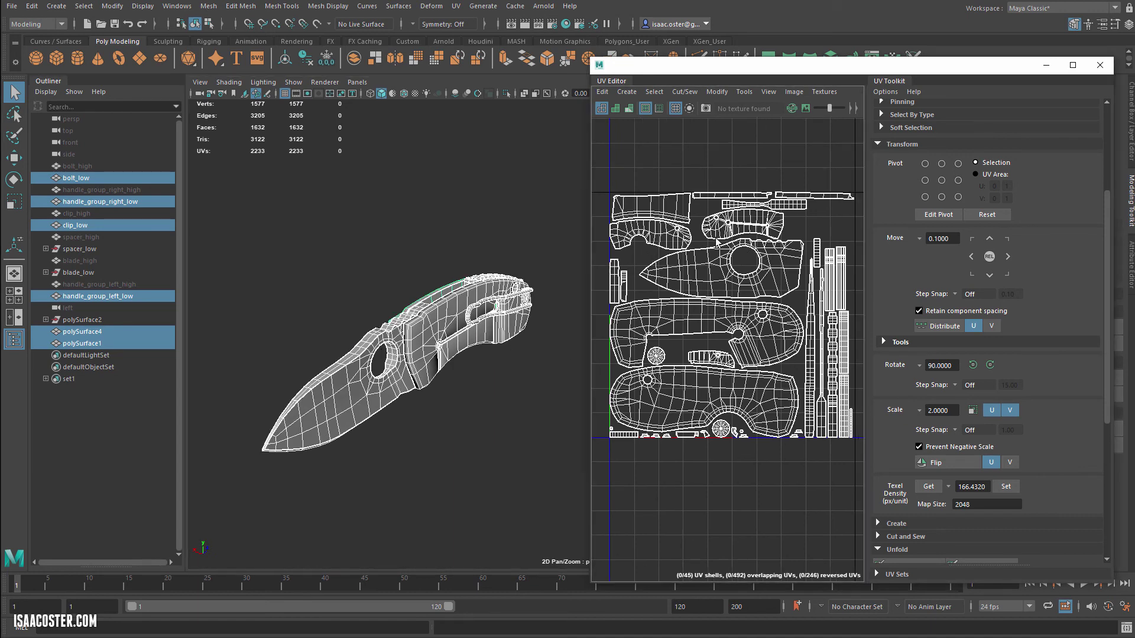
{"action": "left_click_drag", "start_coordinate": [500, 398], "coordinate": [254, 434], "text": "alt"}
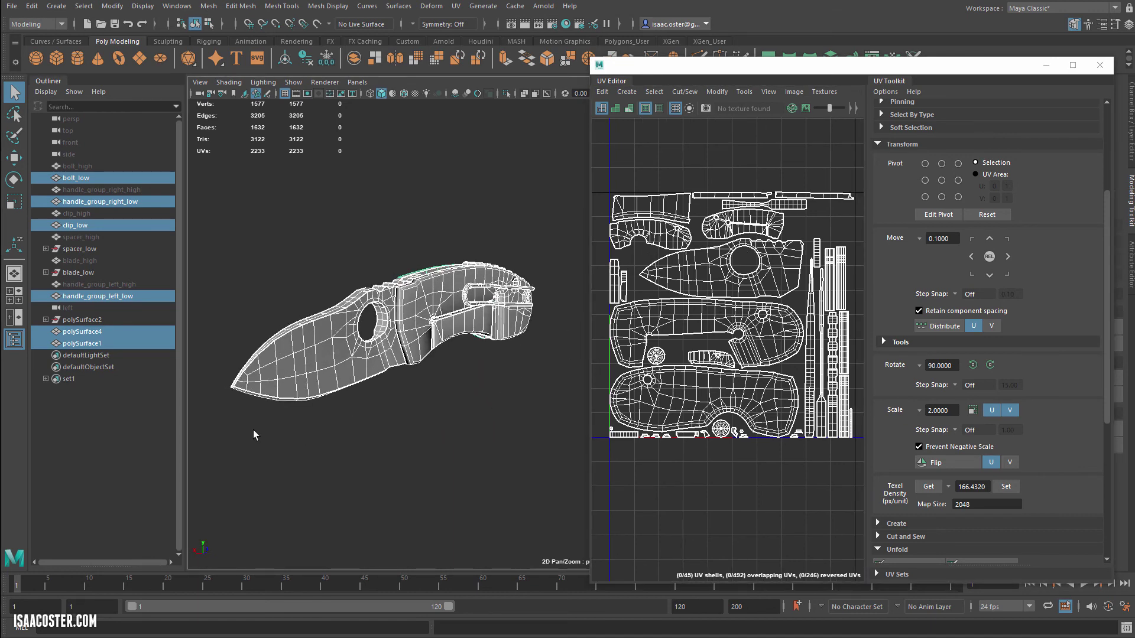
- Delete the construction history of all selected low-poly knife parts
{"action": "left_click", "coordinate": [30, 6]}
{"action": "mouse_move", "coordinate": [80, 149]}
{"action": "left_click", "coordinate": [248, 148]}
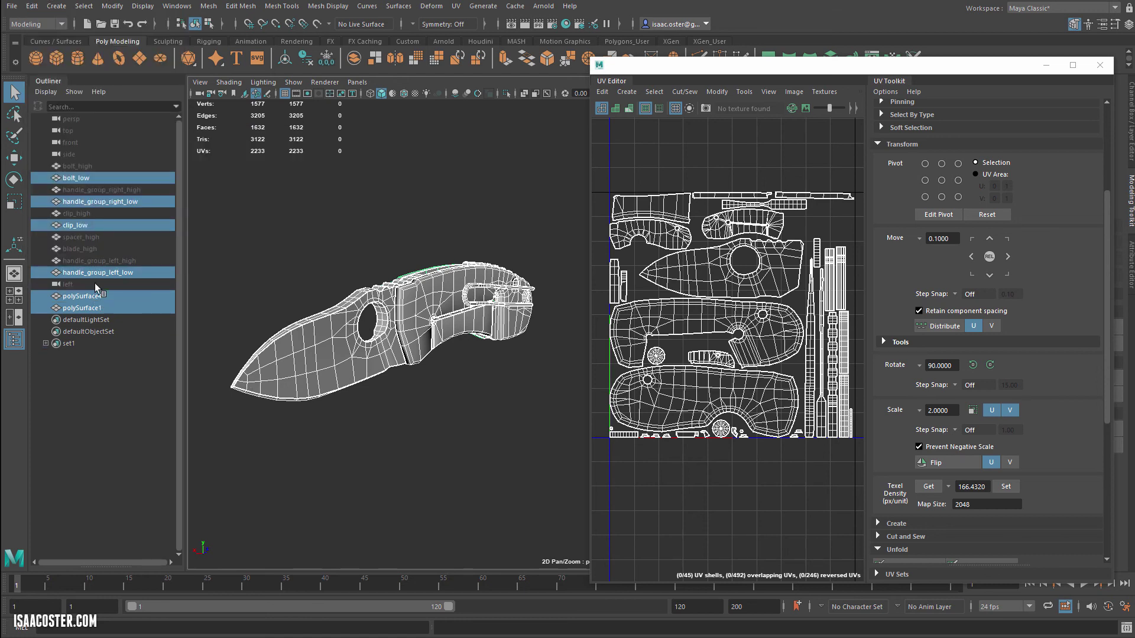
- Rename the combined blade mesh as blade_low
{"action": "left_click", "coordinate": [334, 351]}
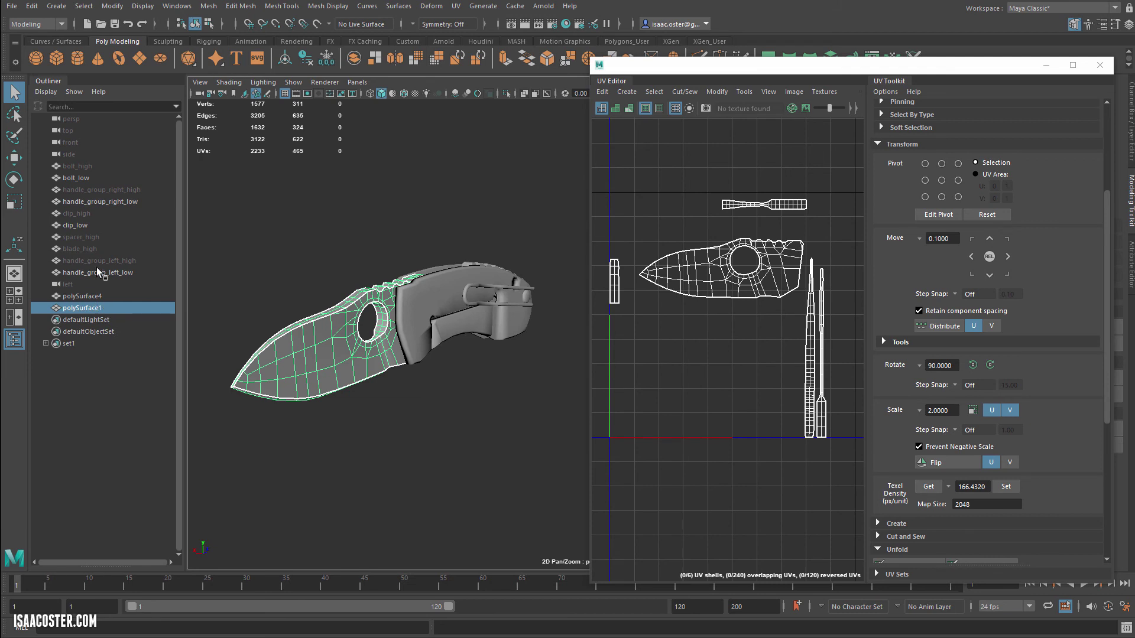
{"action": "double_click", "coordinate": [96, 308]}
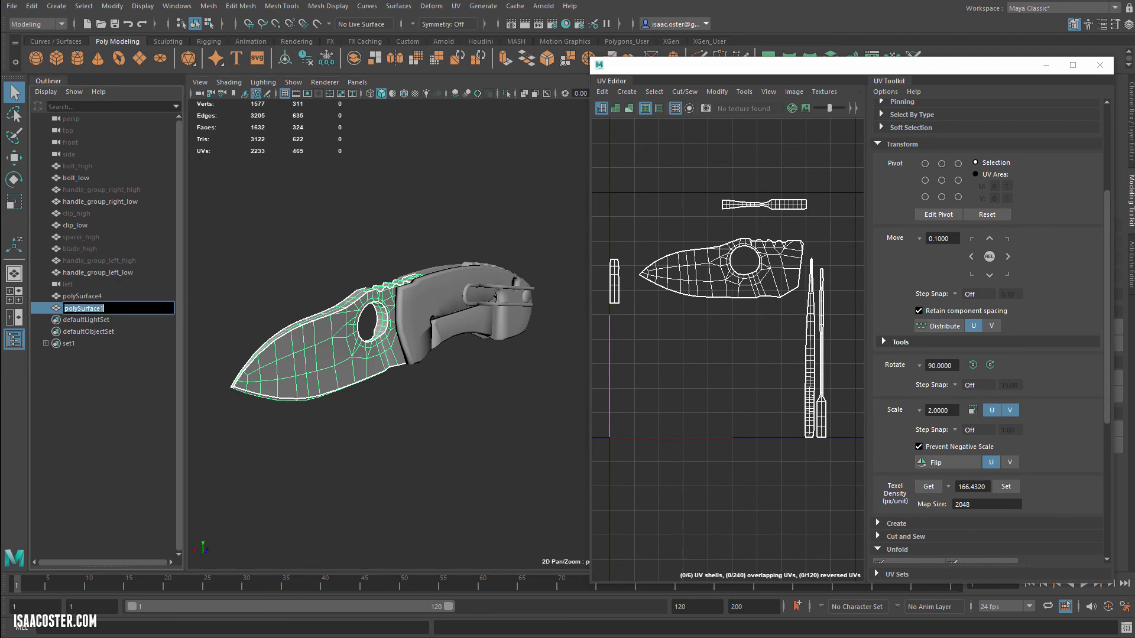
{"action": "type", "text": "blade_low"}
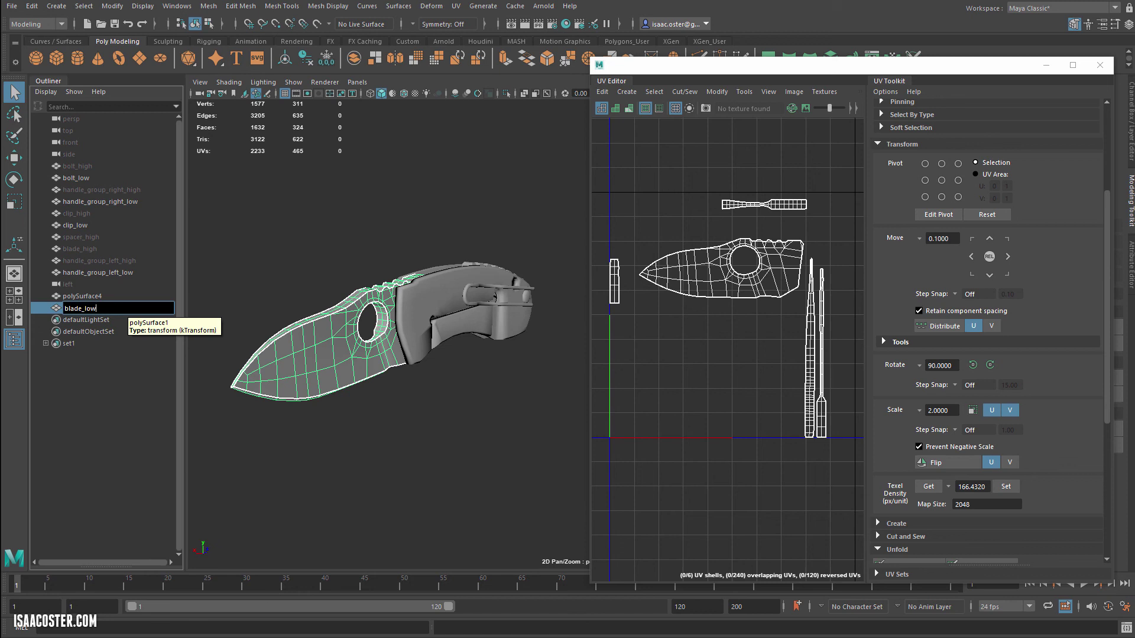
{"action": "key", "text": "Return"}
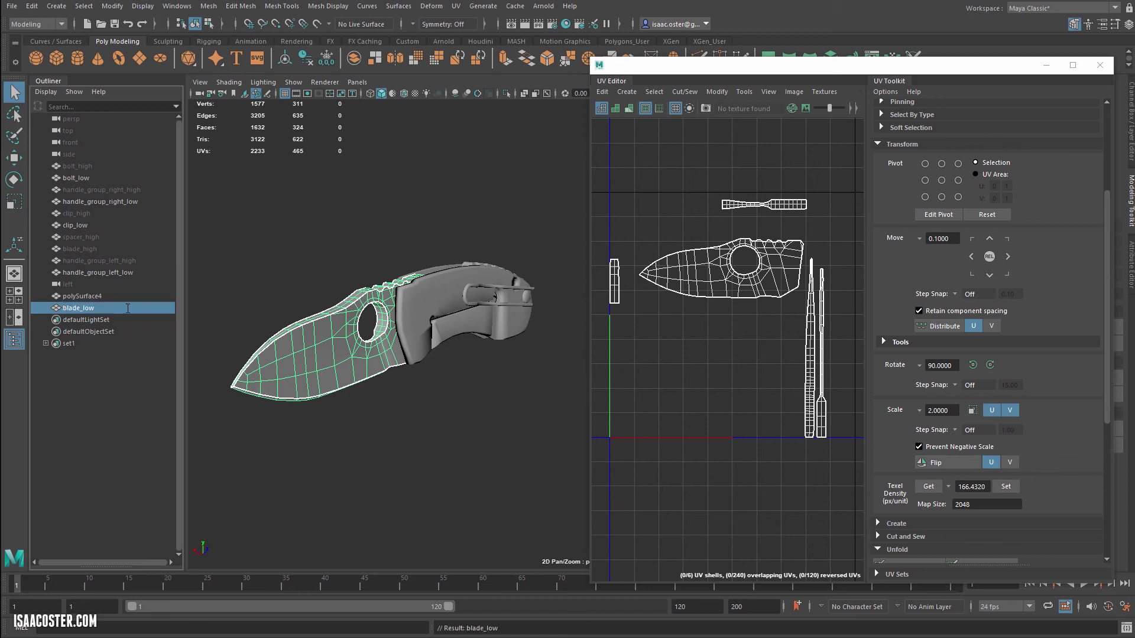
- Rename the combined spacer mesh as spacer_low
{"action": "left_click", "coordinate": [89, 296]}
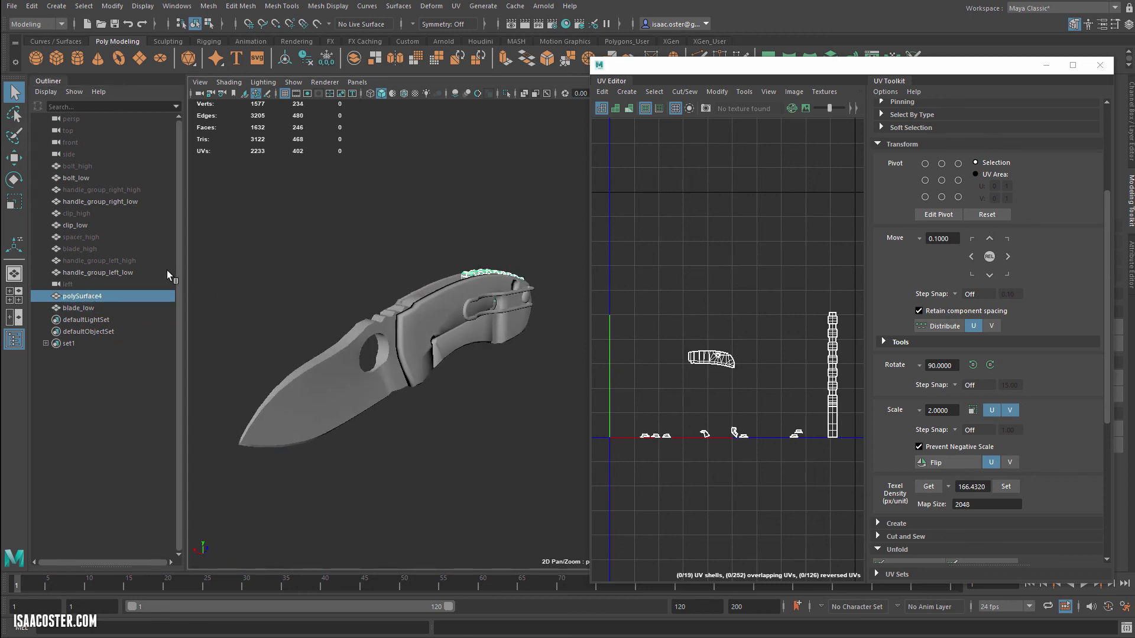
{"action": "double_click", "coordinate": [98, 297]}
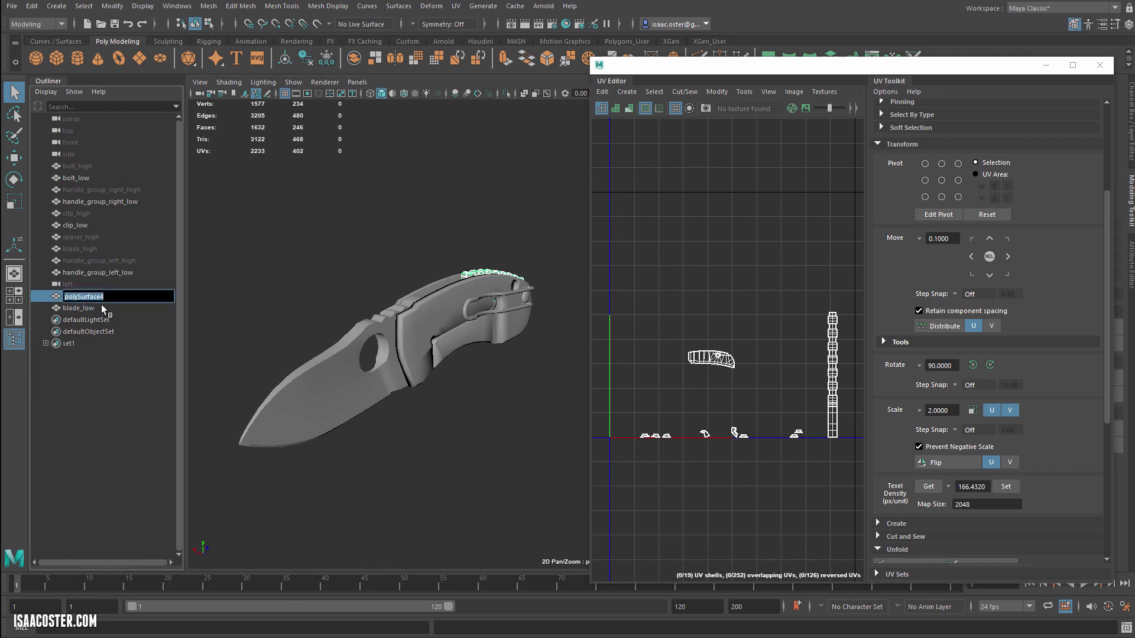
{"action": "type", "text": "spacer_low"}
{"action": "key", "text": "Return"}
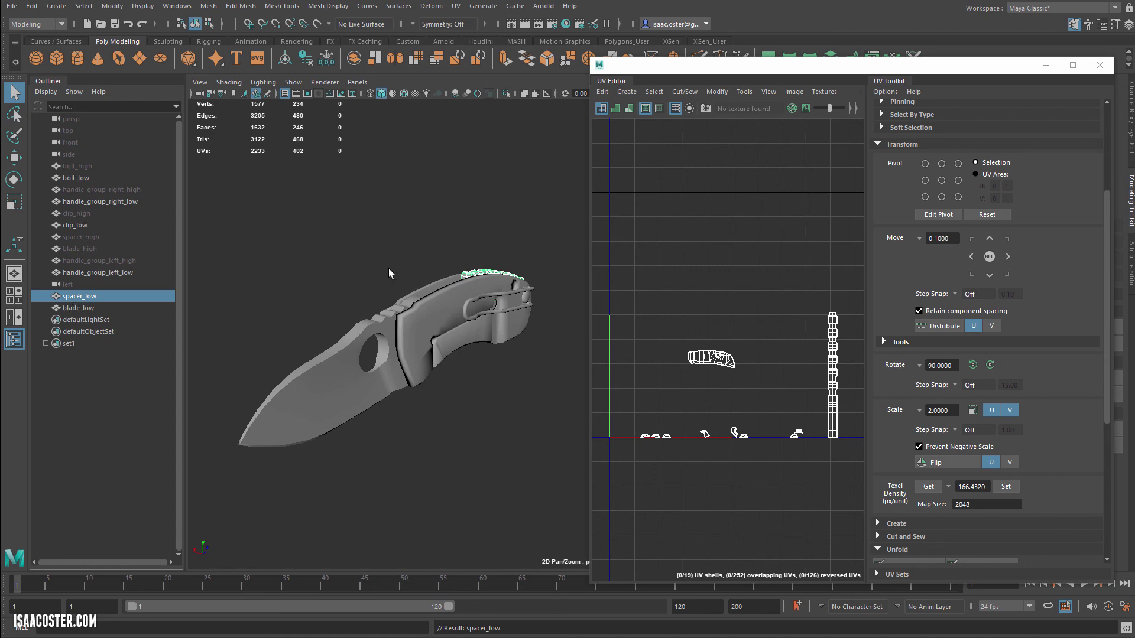
- Narrow the UV Editor to give the viewport more room and inspect the knife up close
{"action": "left_click_drag", "start_coordinate": [389, 273], "coordinate": [490, 278], "text": "alt"}
{"action": "left_click_drag", "start_coordinate": [592, 120], "coordinate": [671, 124]}
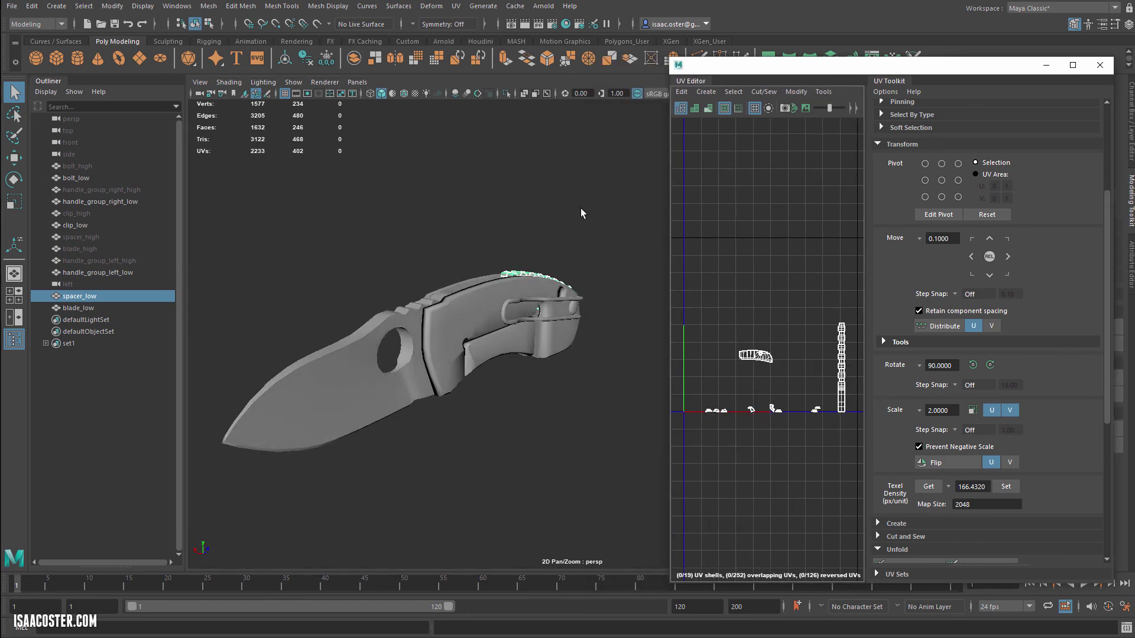
{"action": "scroll", "coordinate": [548, 224], "scroll_direction": "up", "scroll_amount": 2}
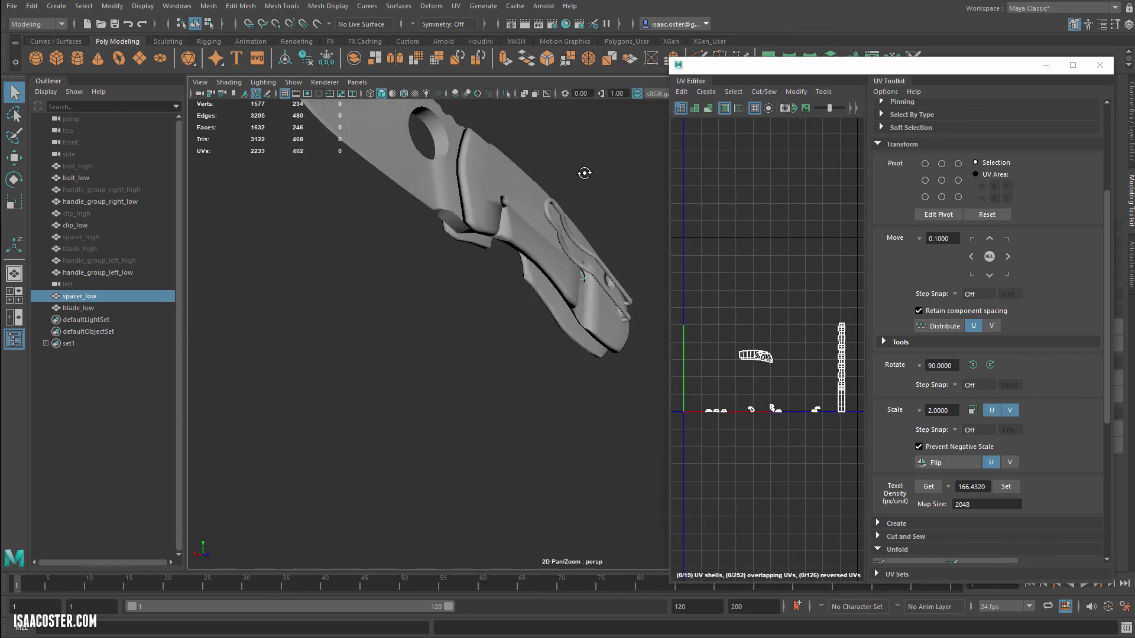